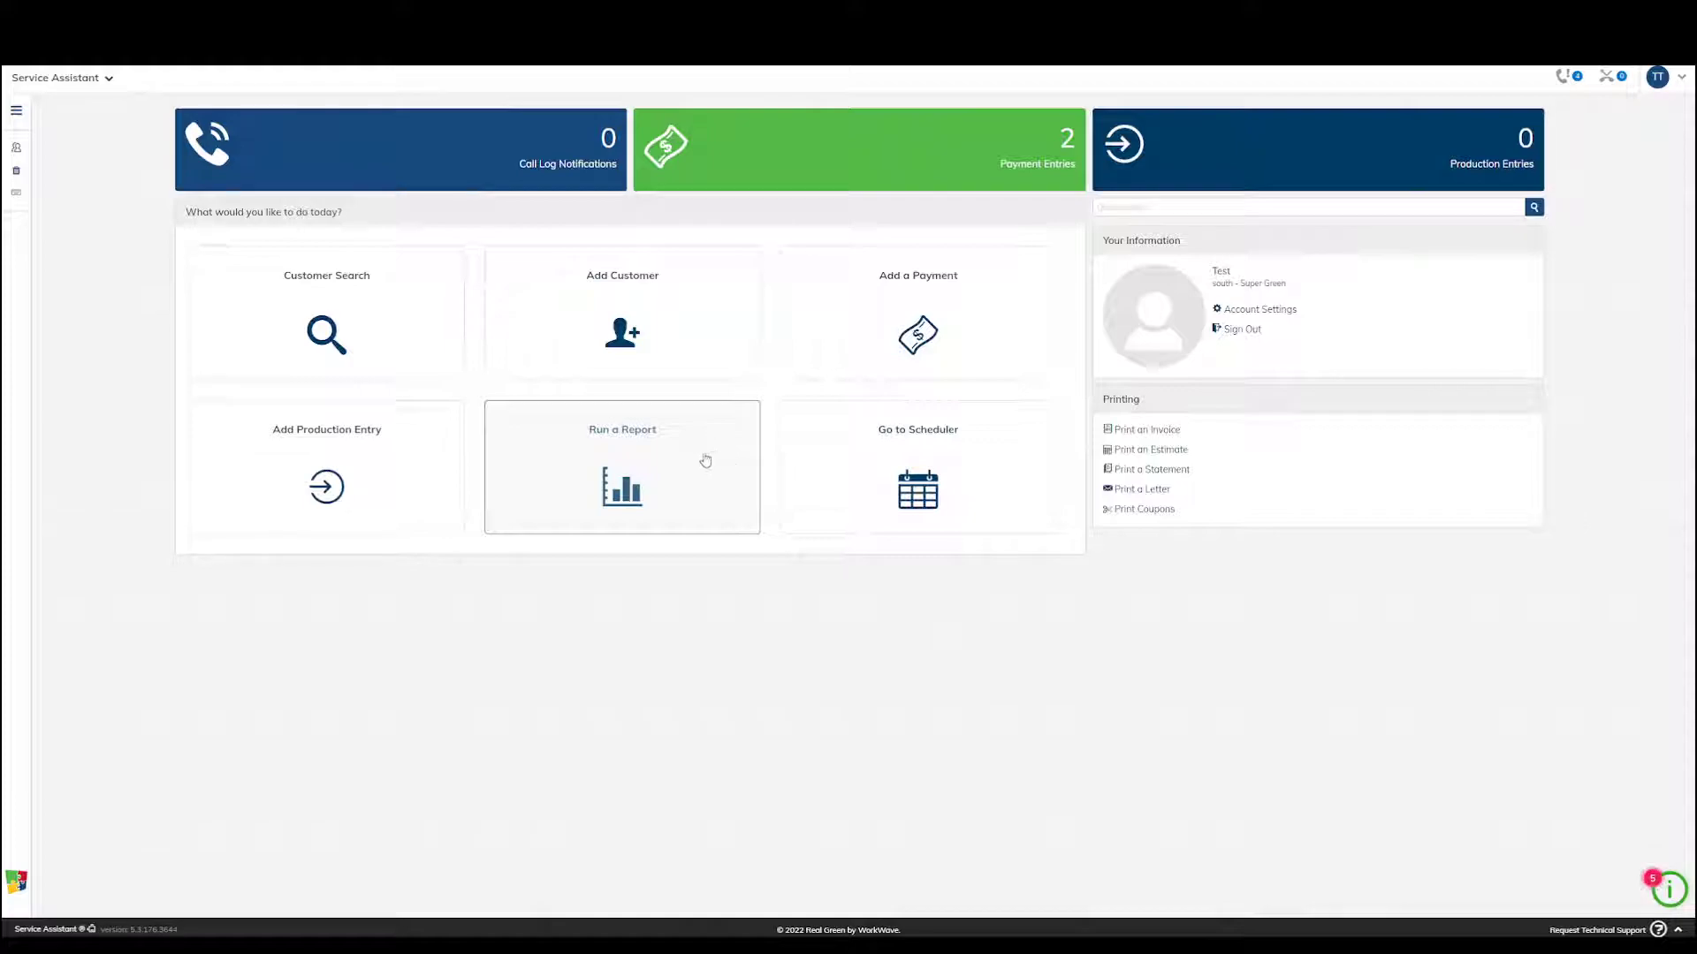
# Open the Customer List by Program/Job report from the Customer Reports group
pyautogui.click(617, 474)
pyautogui.scroll(-2, 585, 469)
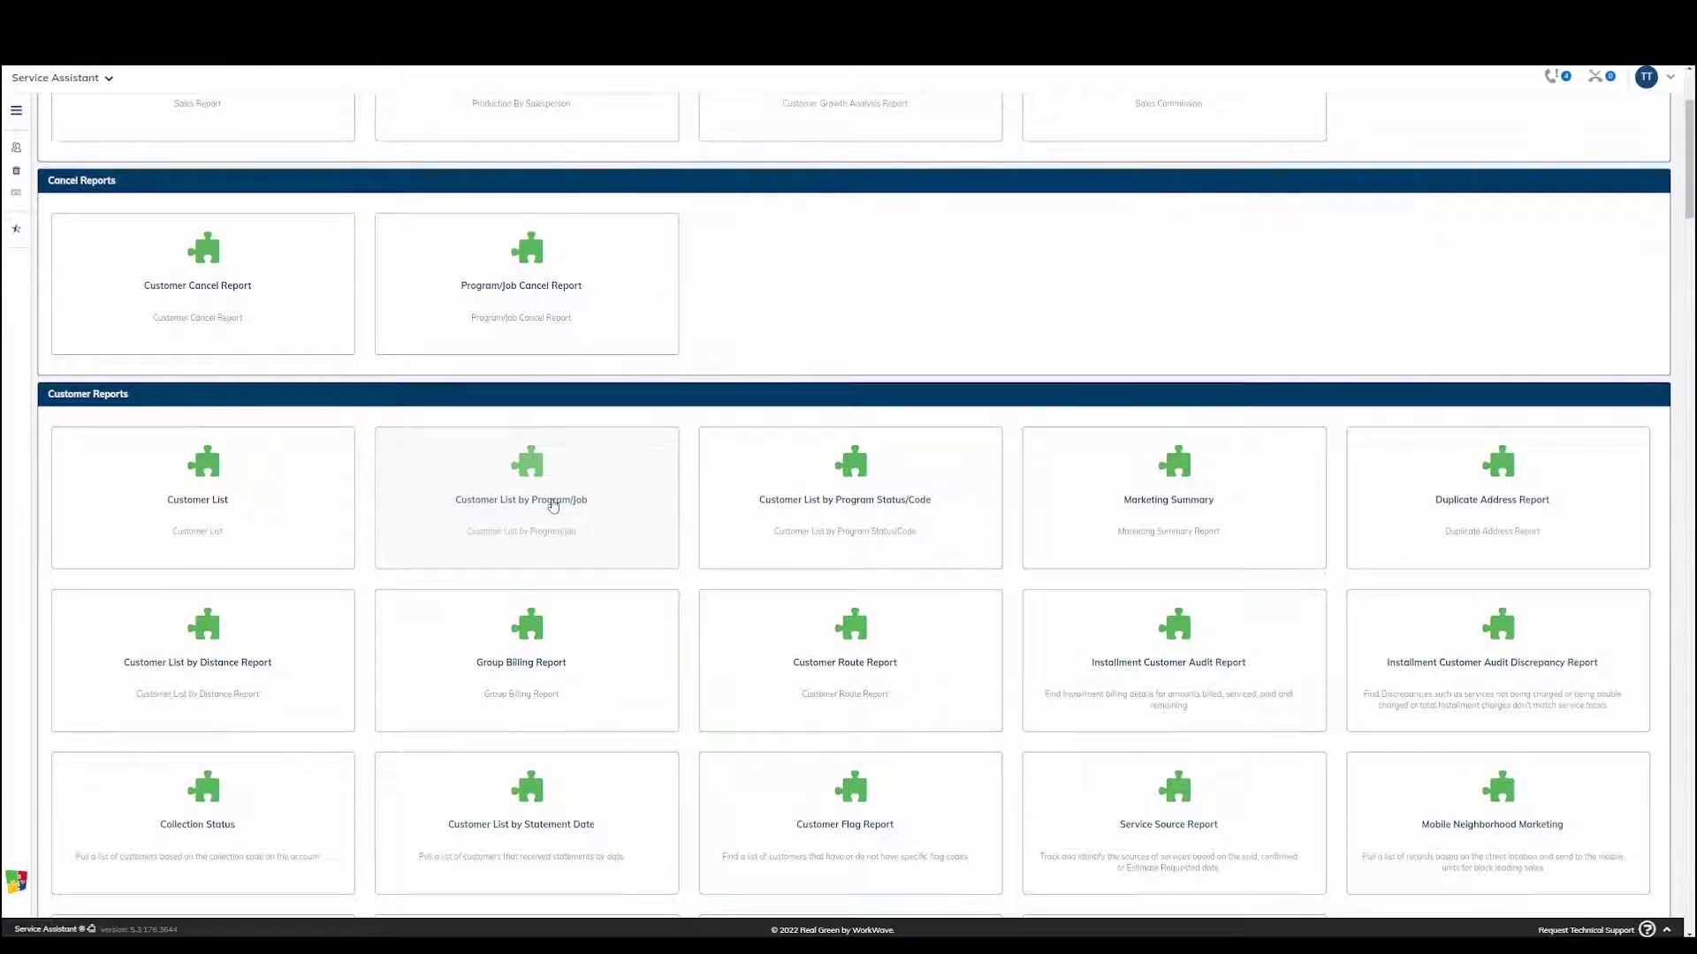
pyautogui.click(553, 506)
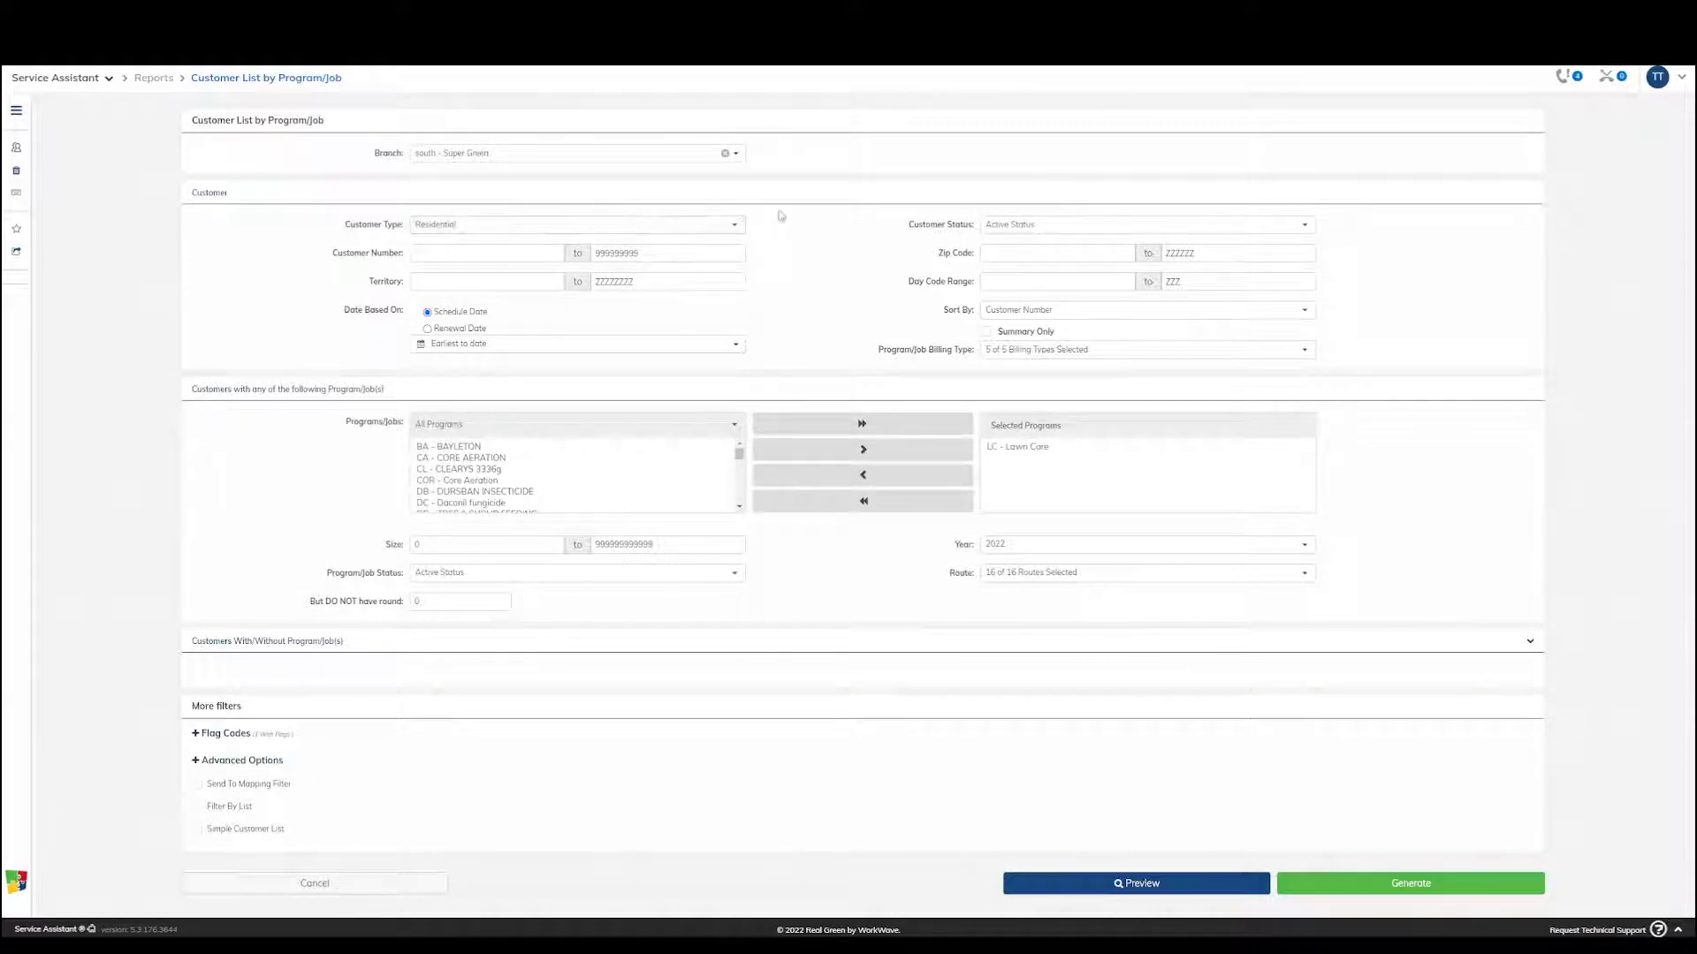
# Review the customer status, selected Lawn Care program, program/job status and year filters, keeping 2022 as the year
pyautogui.click(1050, 228)
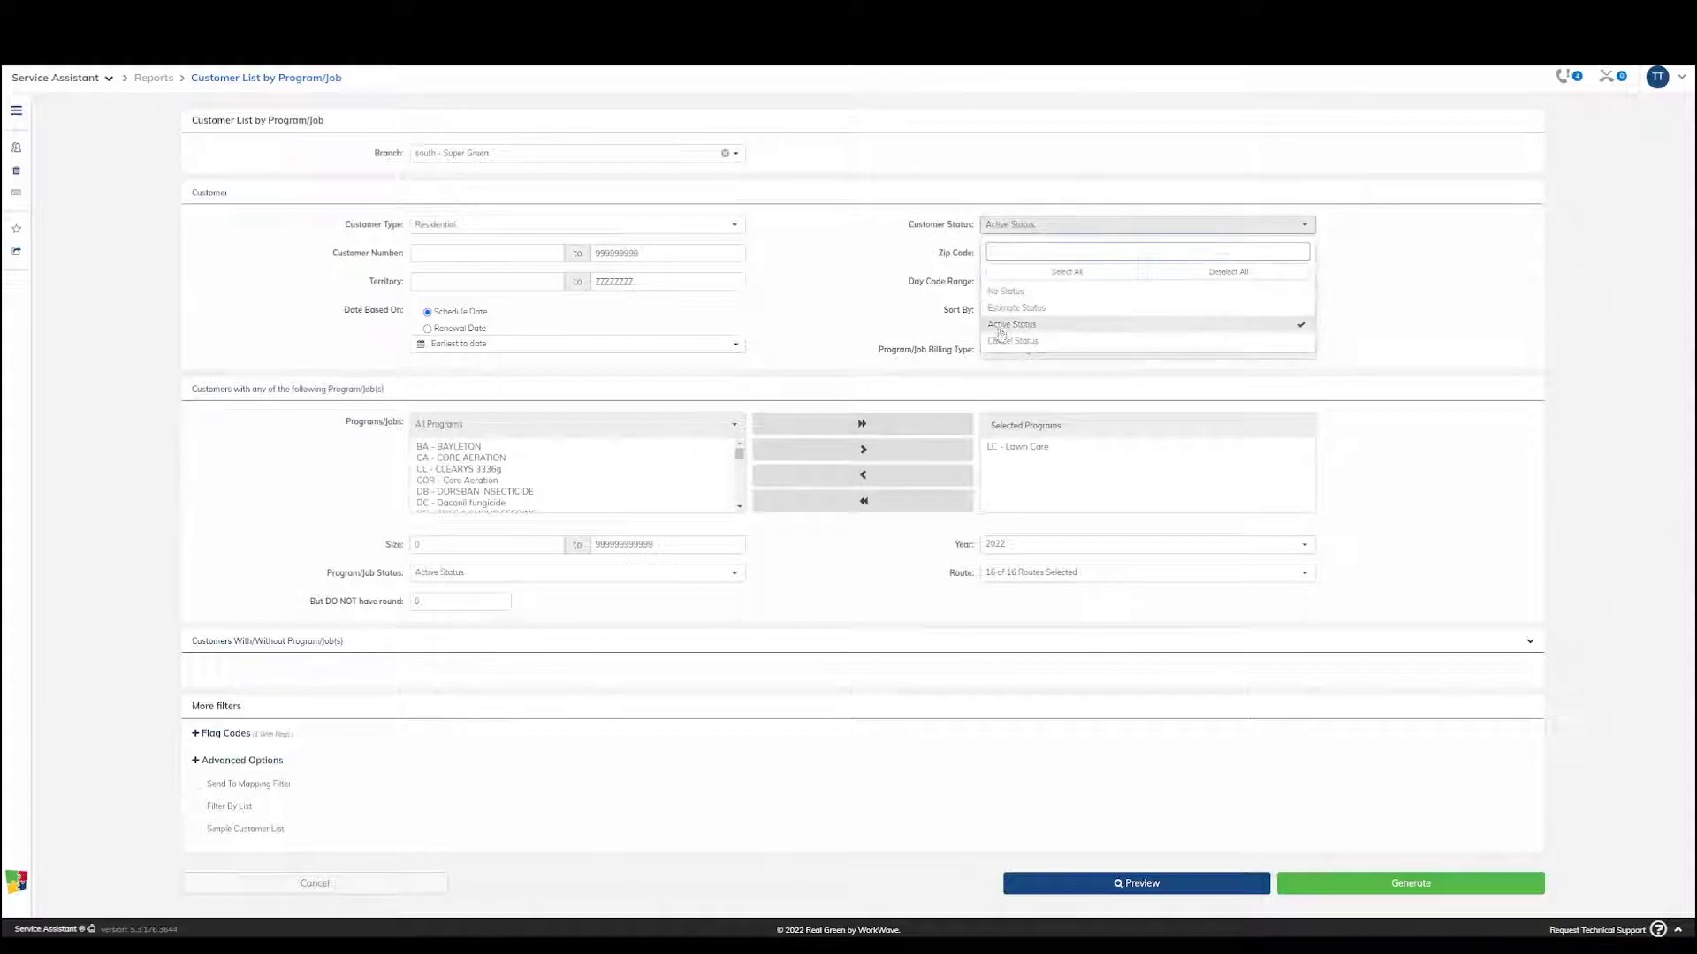
pyautogui.click(829, 266)
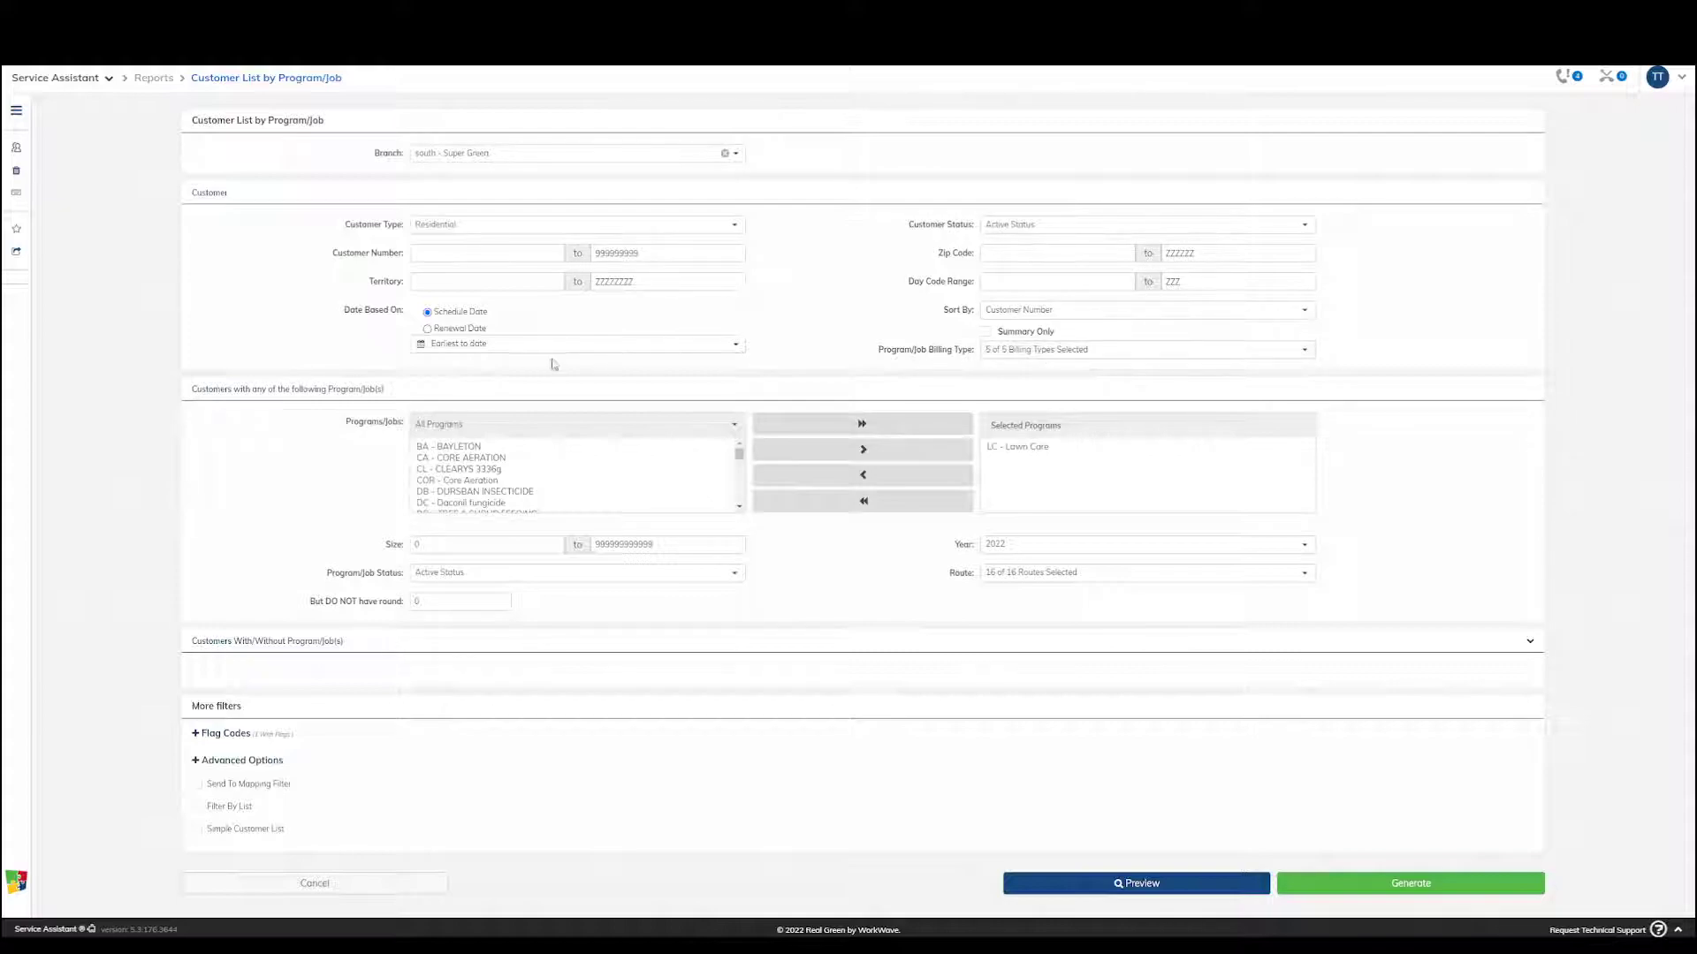
pyautogui.click(1046, 447)
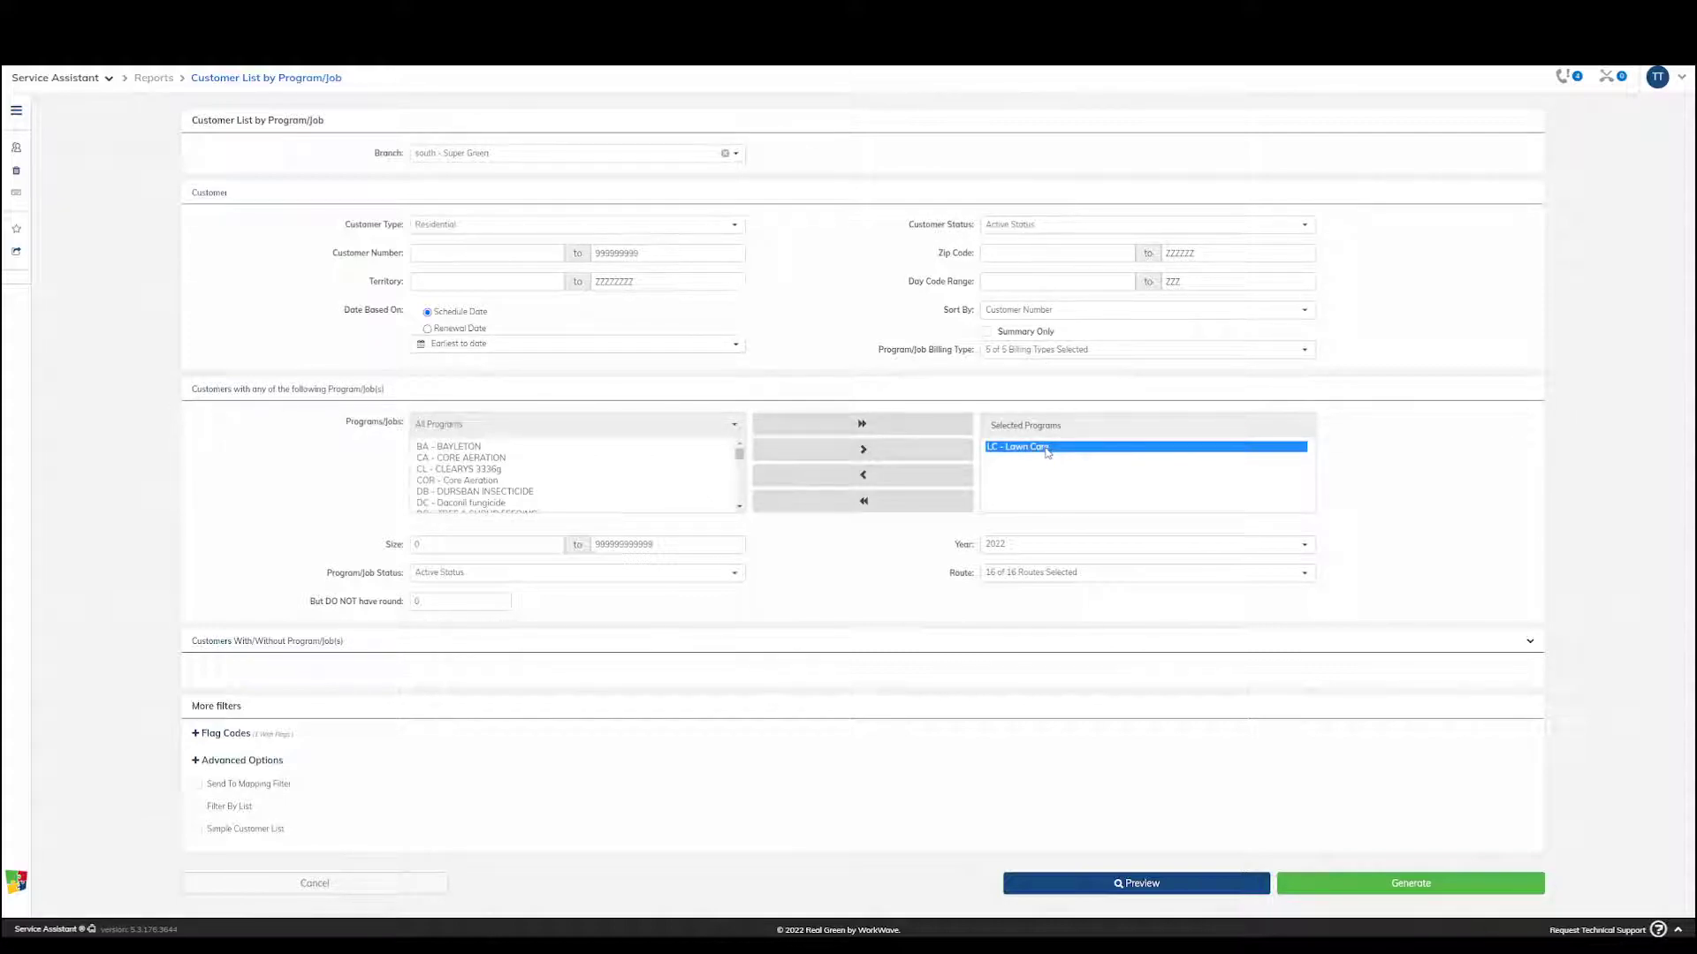
pyautogui.click(480, 576)
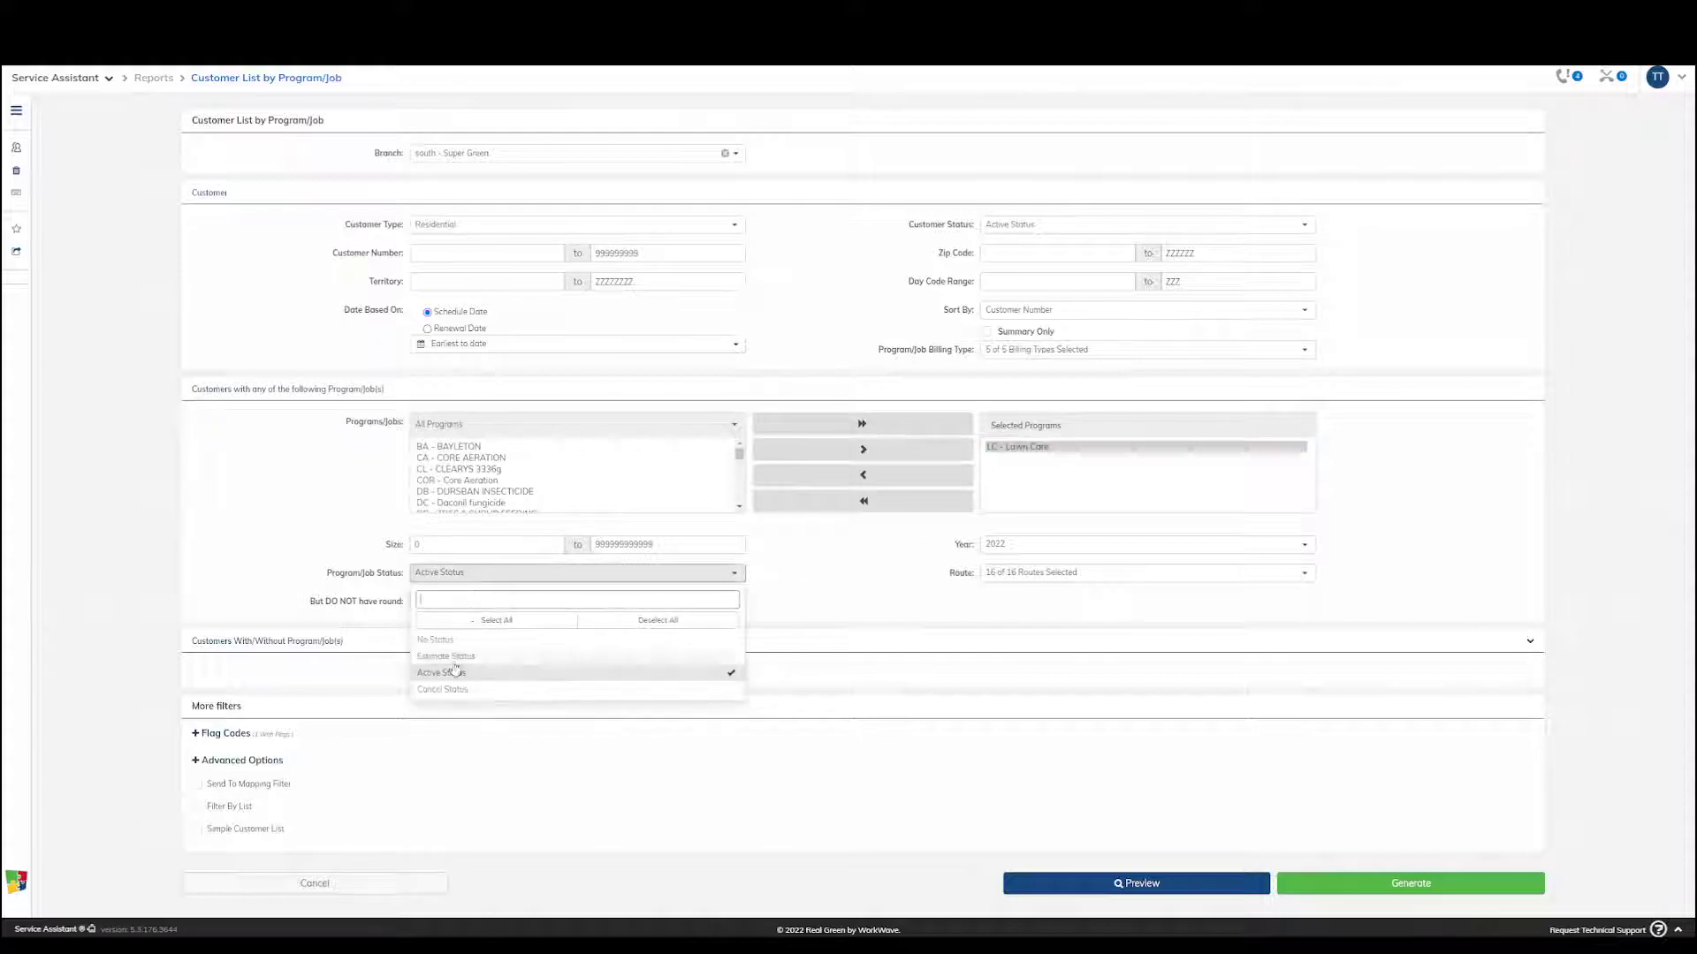
pyautogui.click(929, 584)
pyautogui.click(1002, 547)
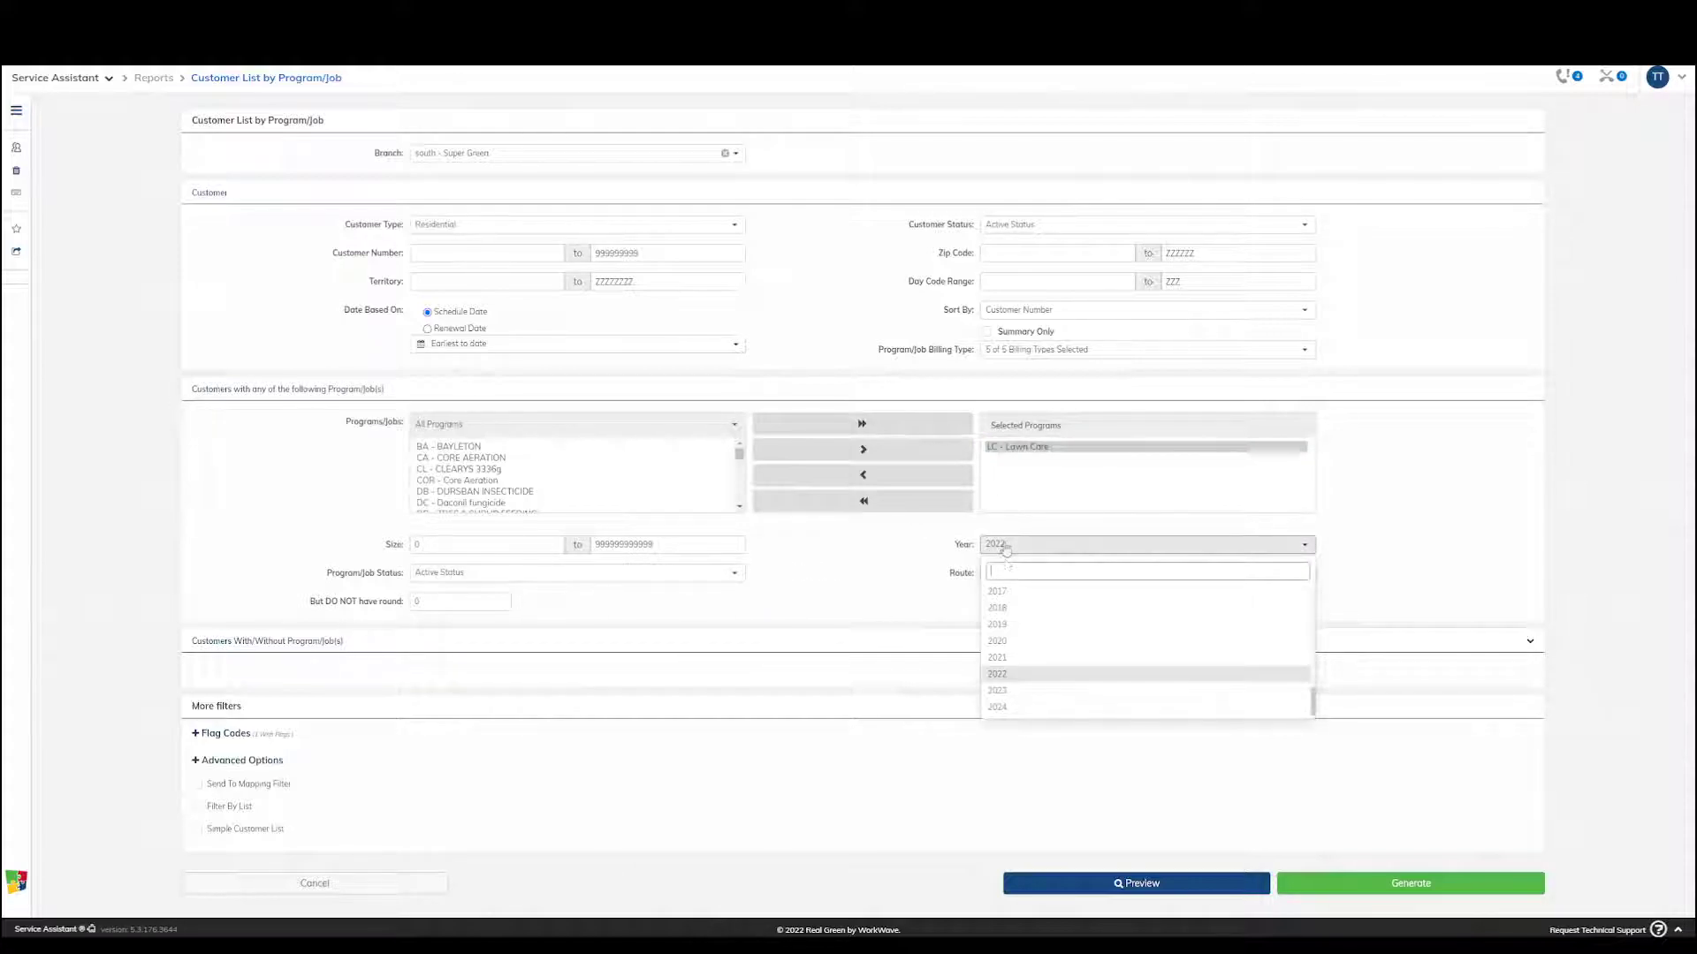
pyautogui.click(993, 675)
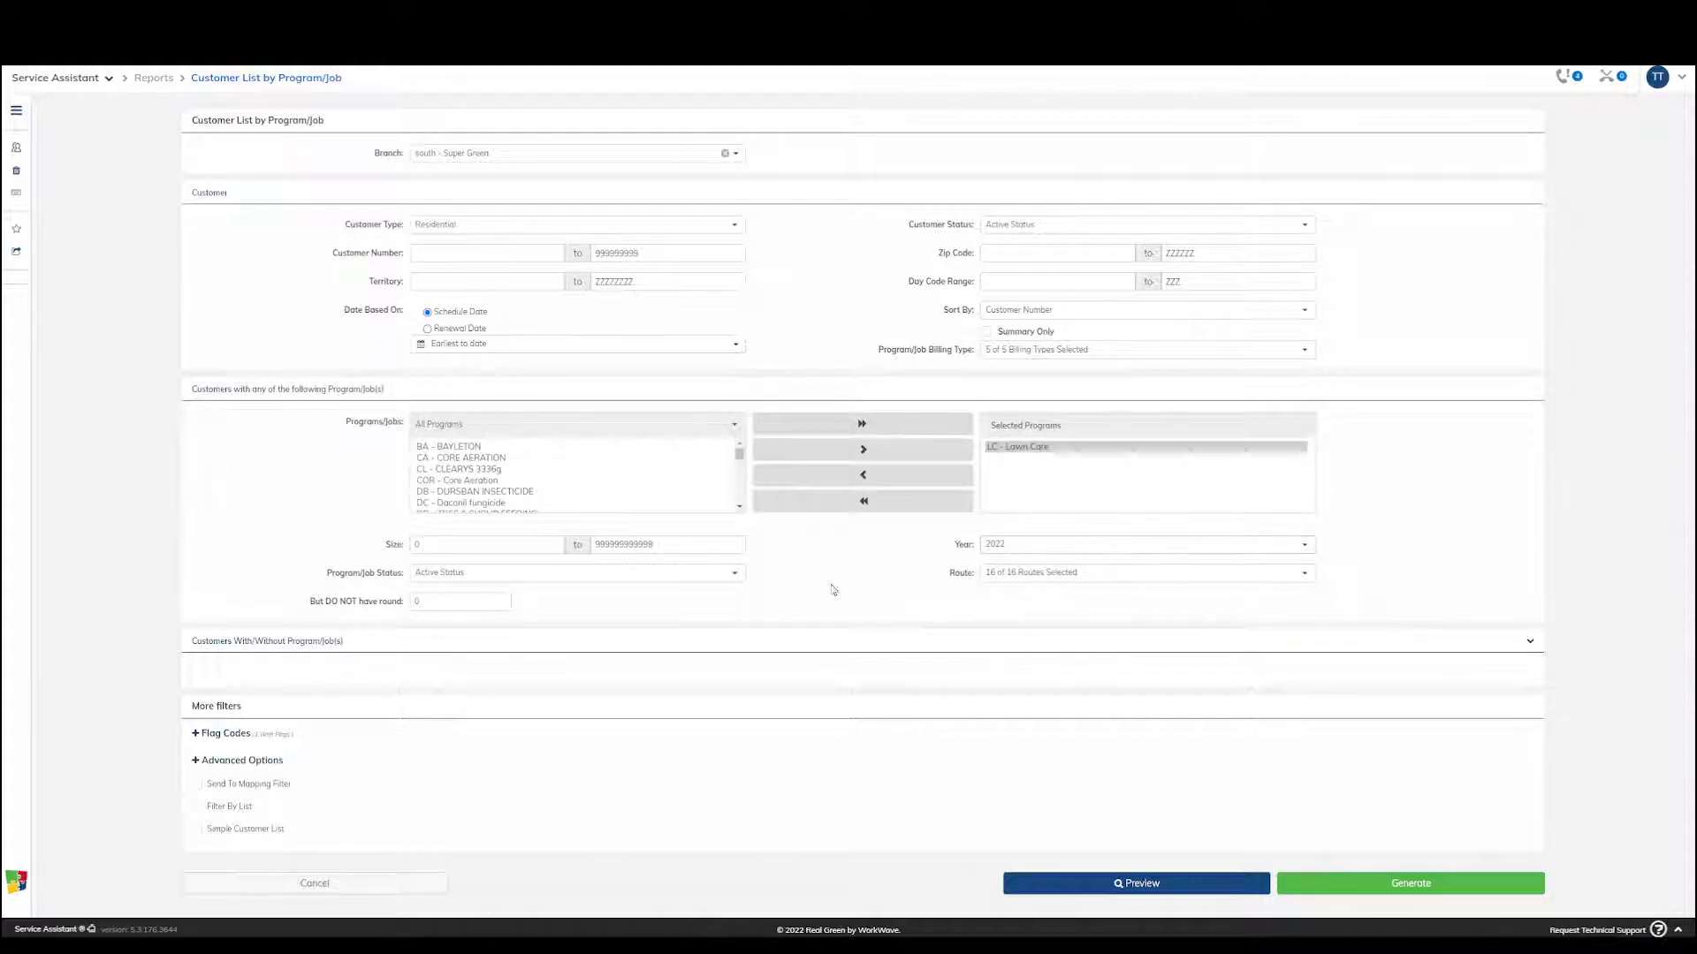
pyautogui.click(1061, 448)
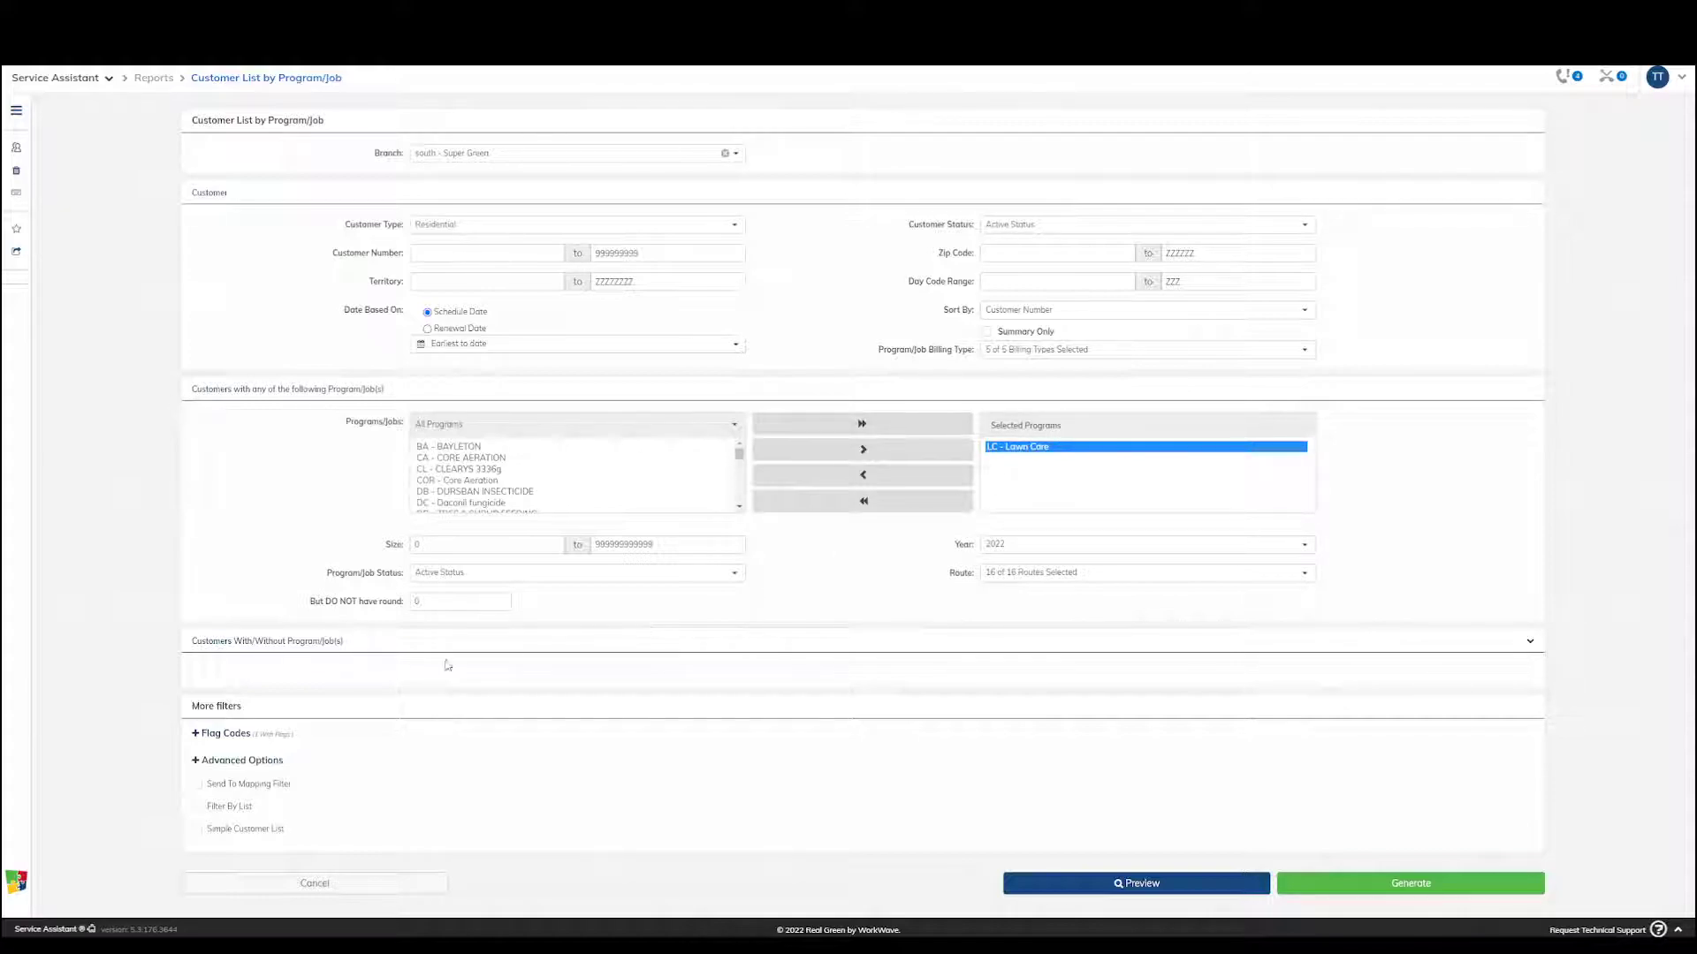
# Expand the Customers With/Without Program/Job(s) filter and set it to Without for the selected CA - CORE AERATION program
pyautogui.click(288, 641)
pyautogui.scroll(-2, 389, 640)
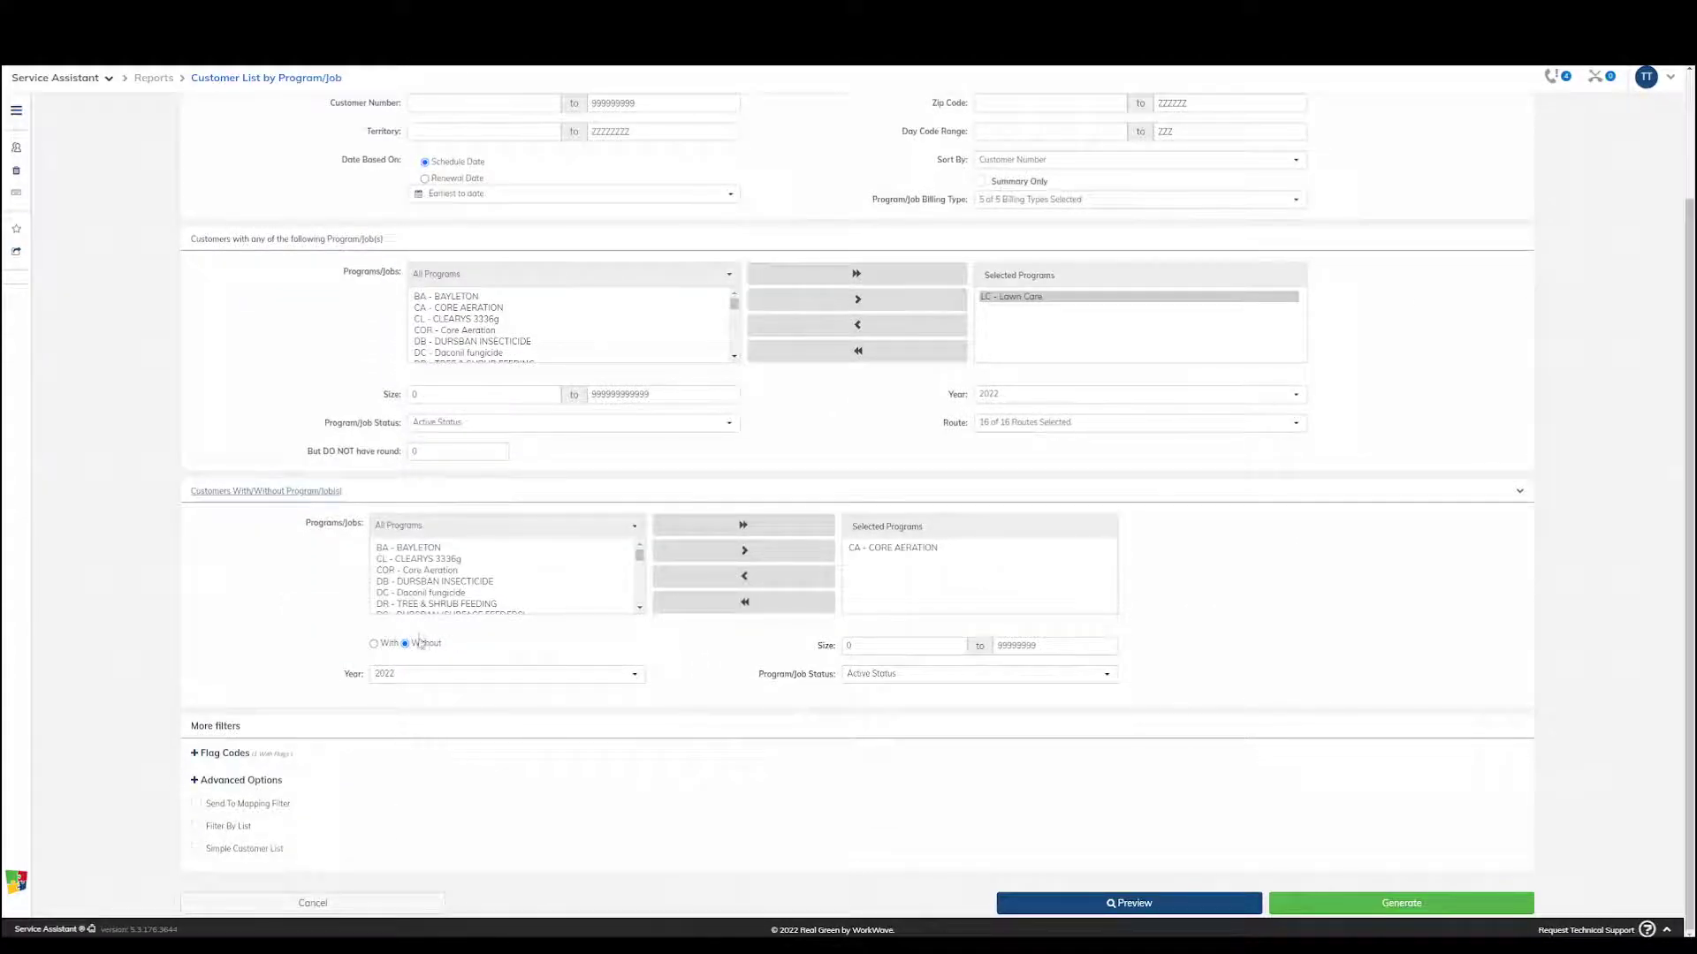
pyautogui.click(871, 548)
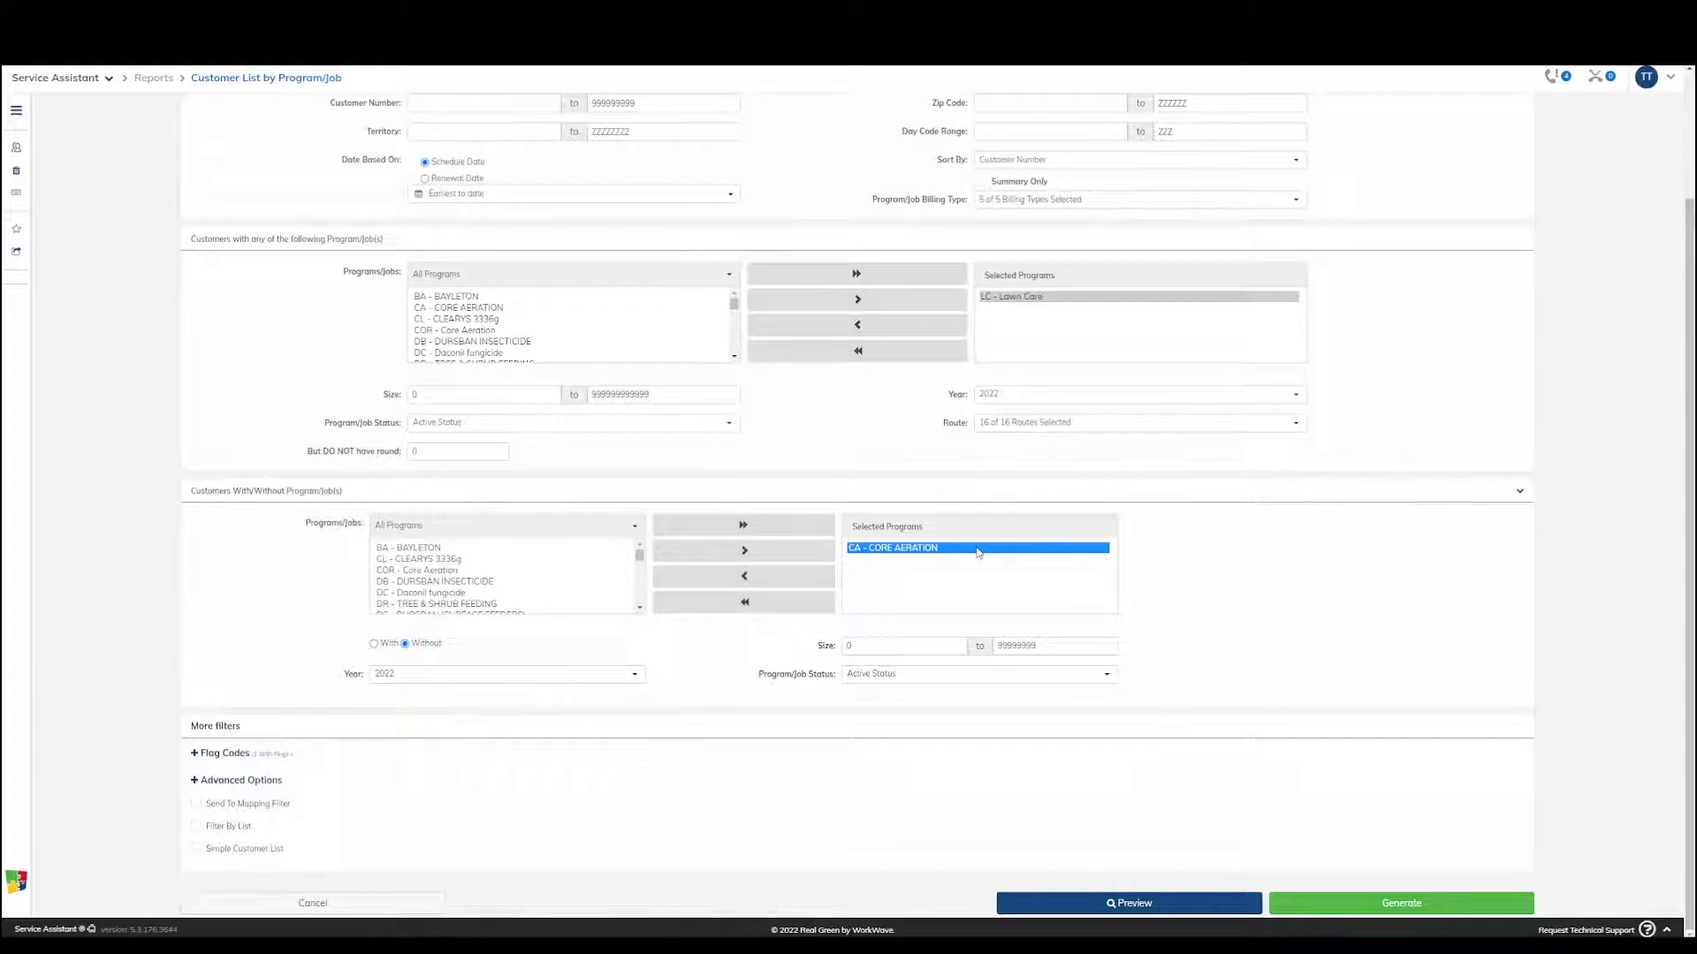
pyautogui.click(373, 645)
pyautogui.click(405, 644)
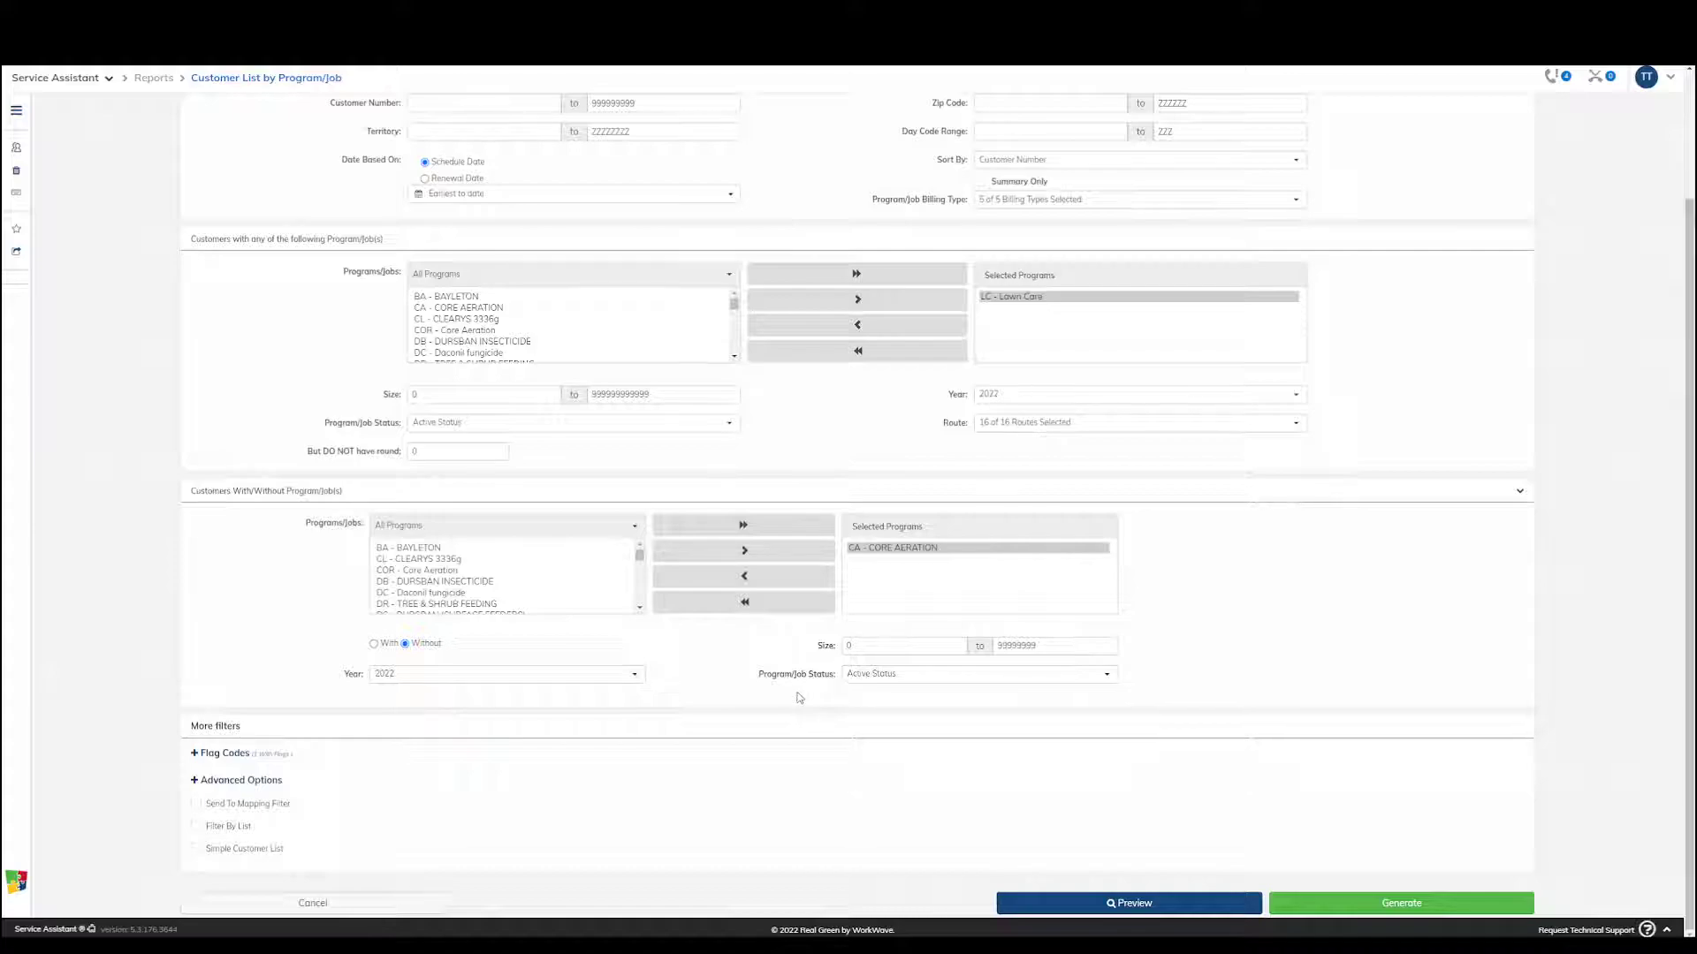
# Check the program/job status choices for both the core aeration exclusion and the Lawn Care program filter
pyautogui.click(944, 677)
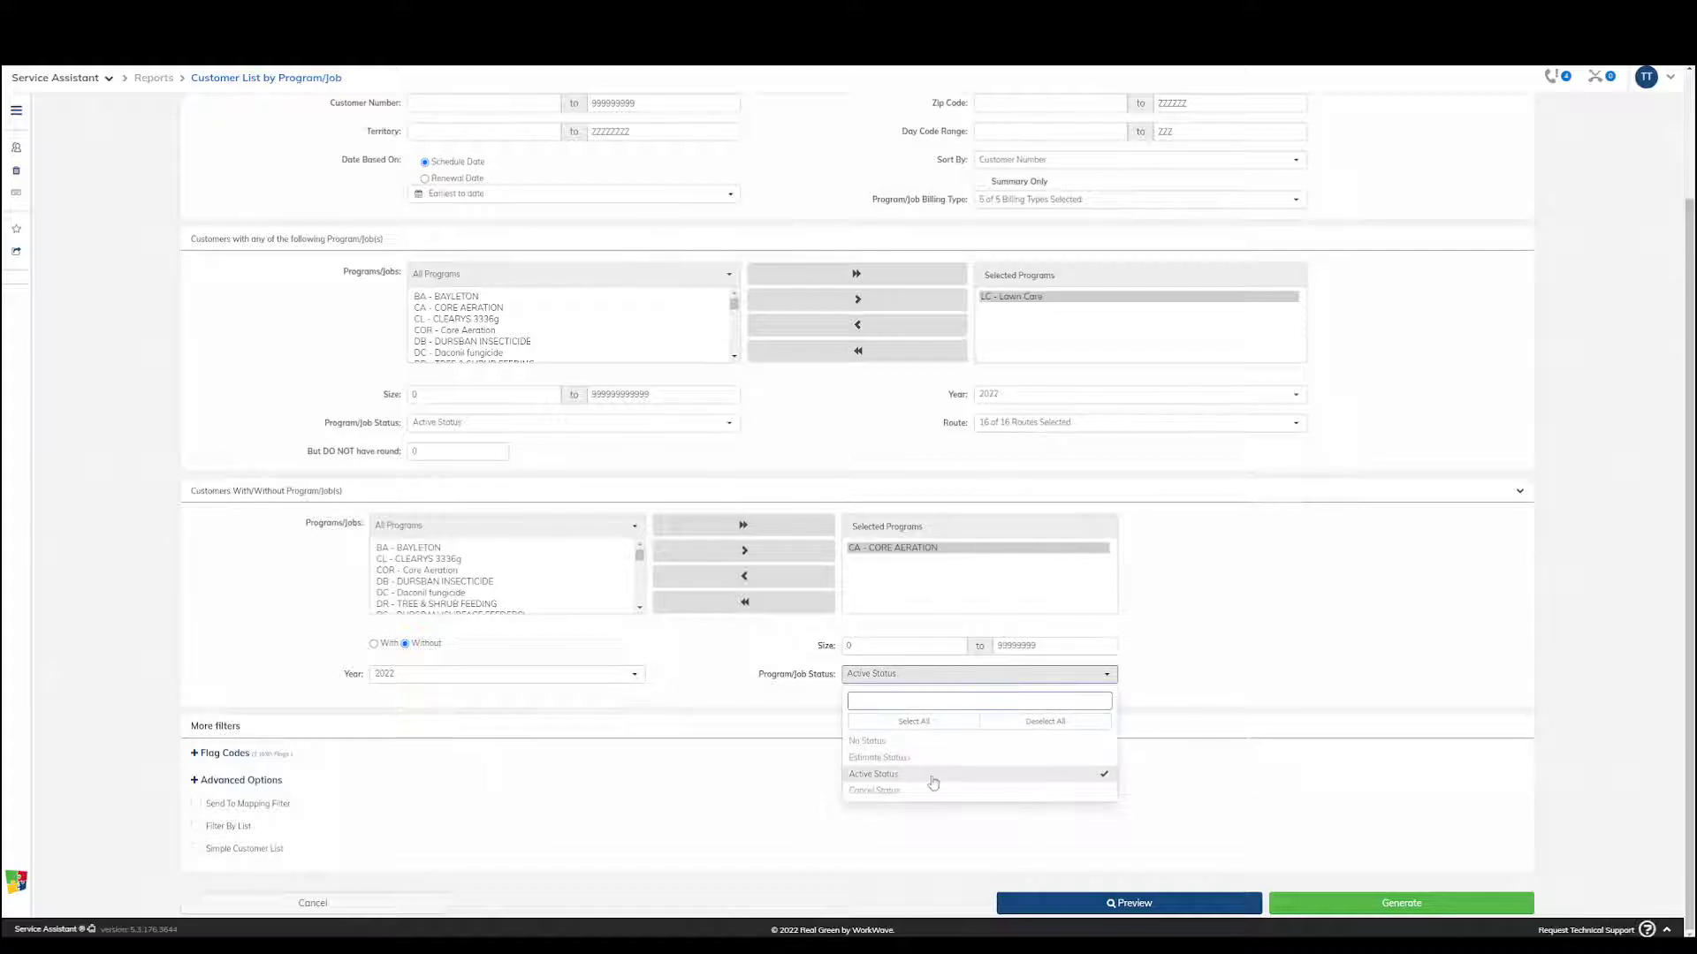
pyautogui.click(1269, 687)
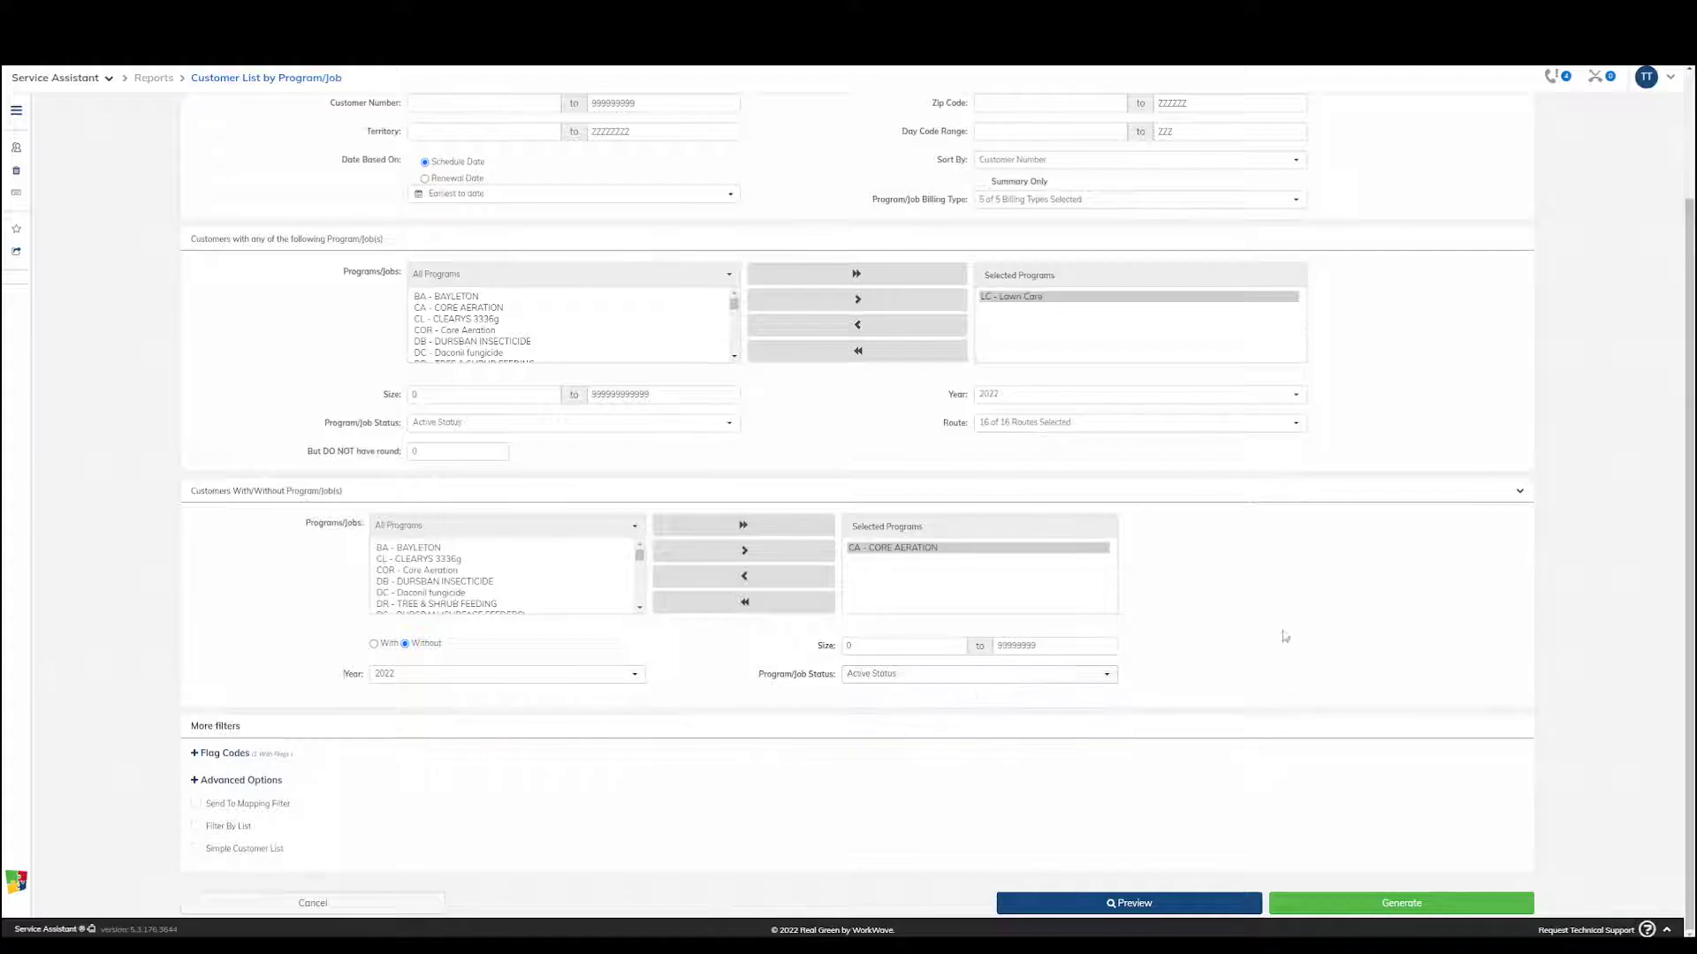
pyautogui.click(548, 424)
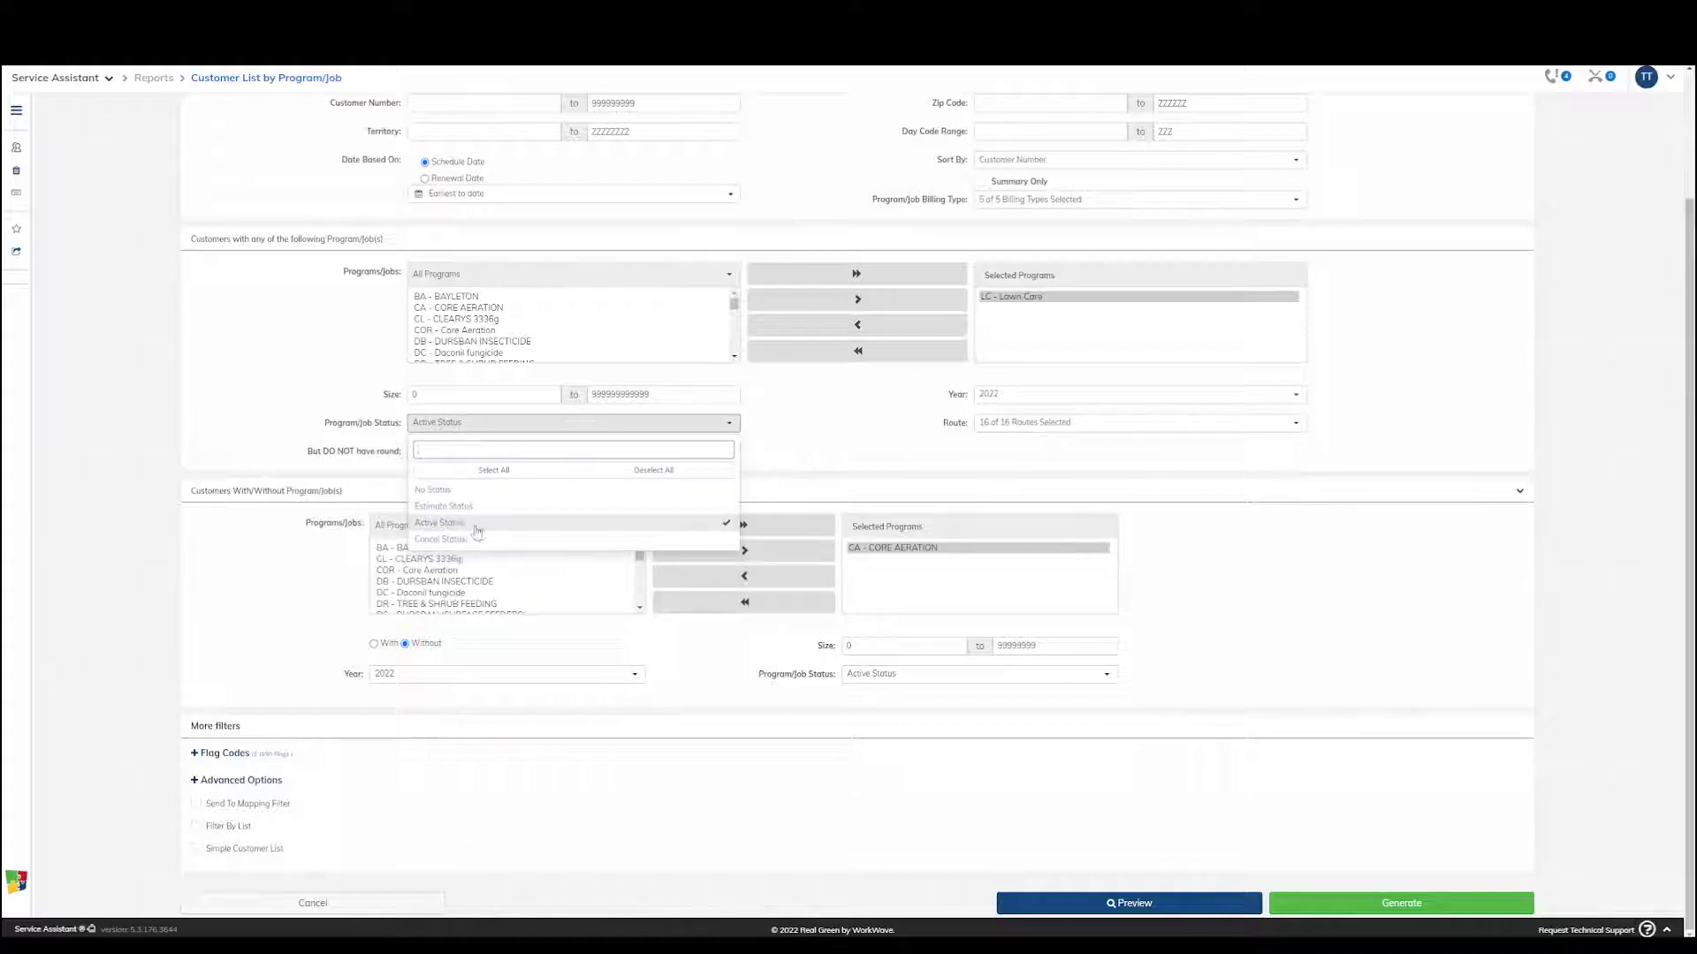
pyautogui.click(889, 440)
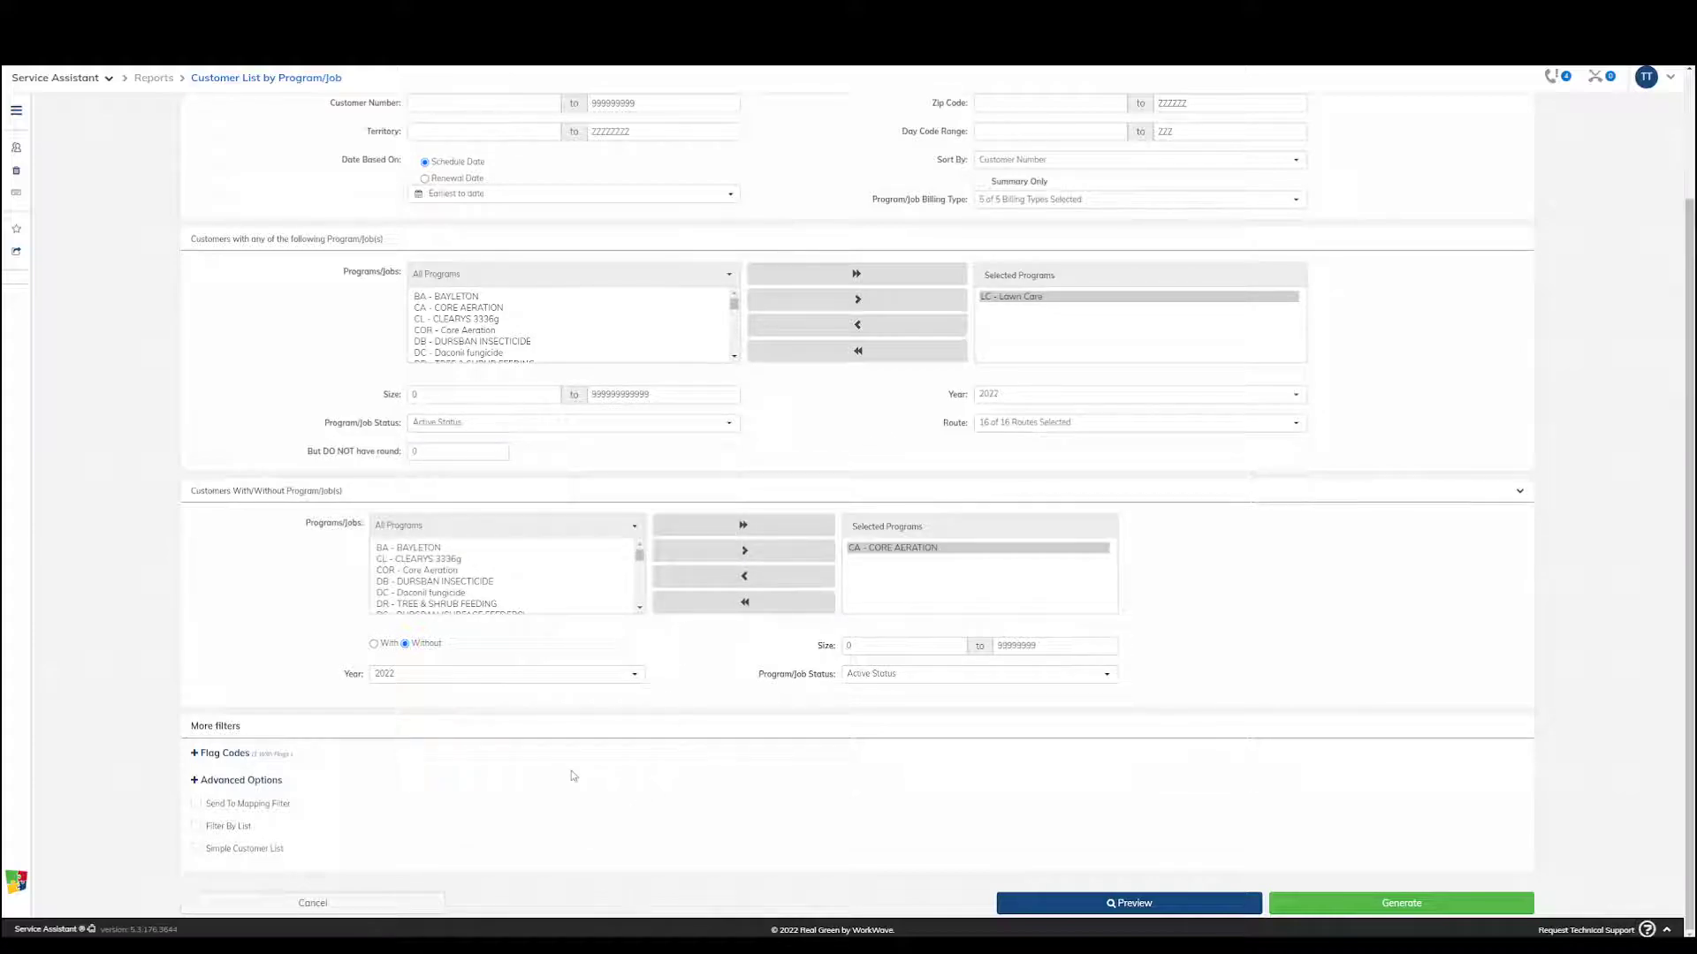
# Examine the report's flag code filters and advanced options, and collapse both sections again
pyautogui.click(216, 755)
pyautogui.scroll(-1, 352, 712)
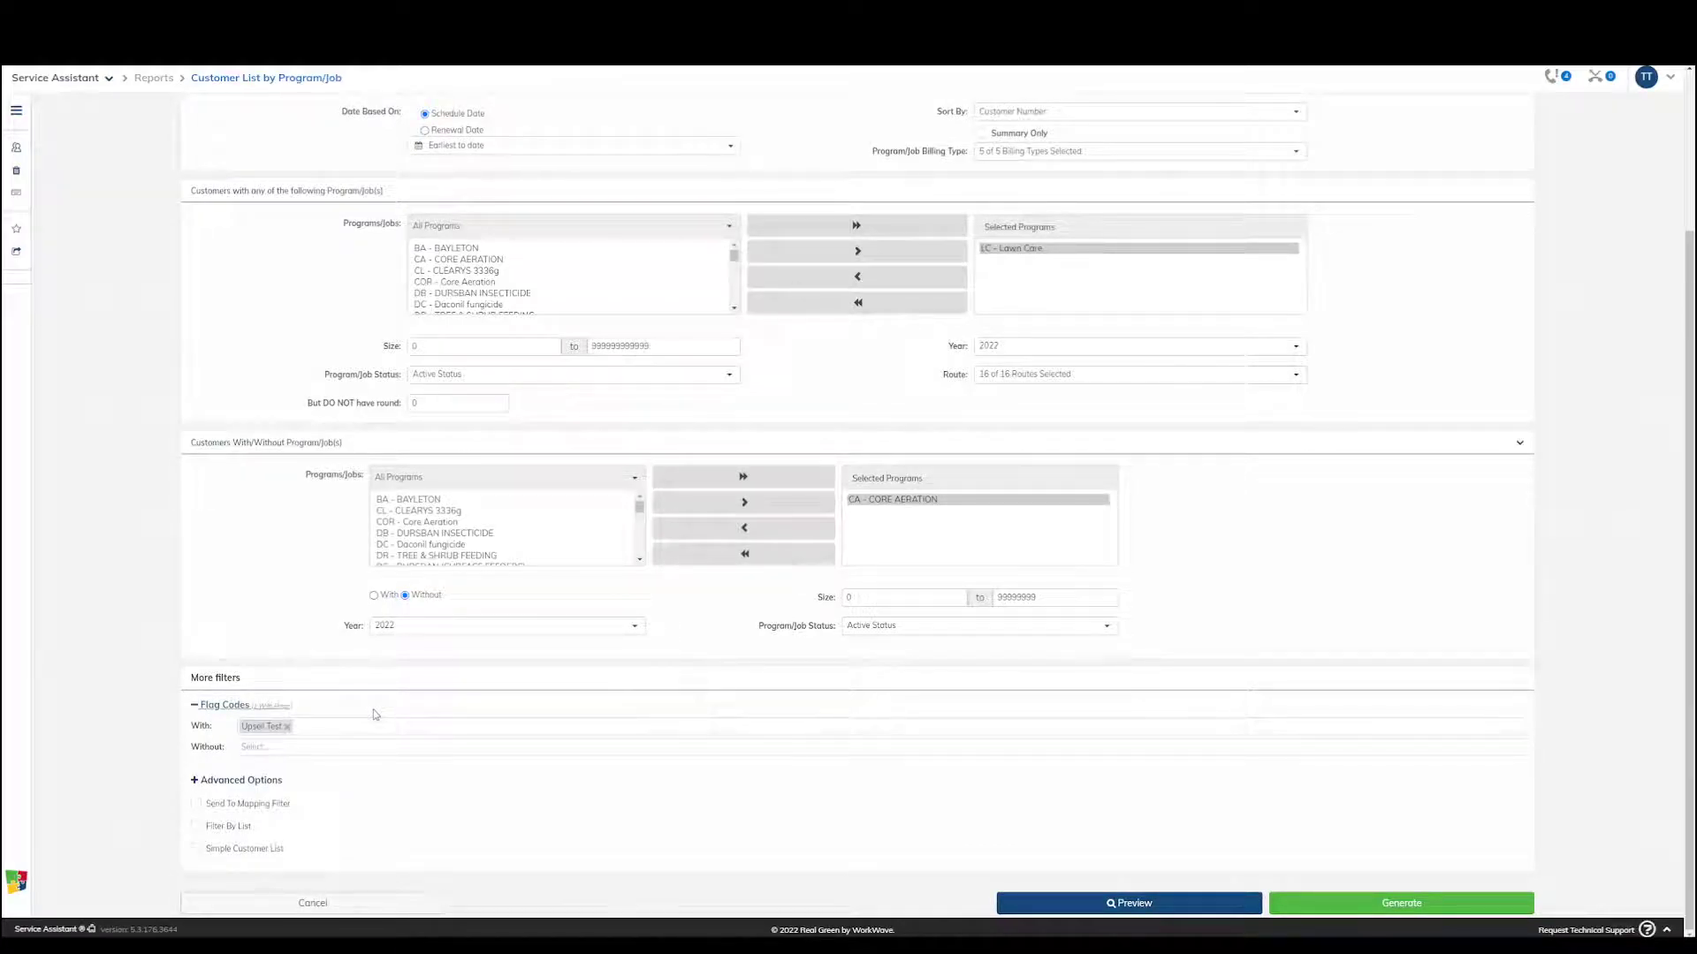
pyautogui.click(251, 782)
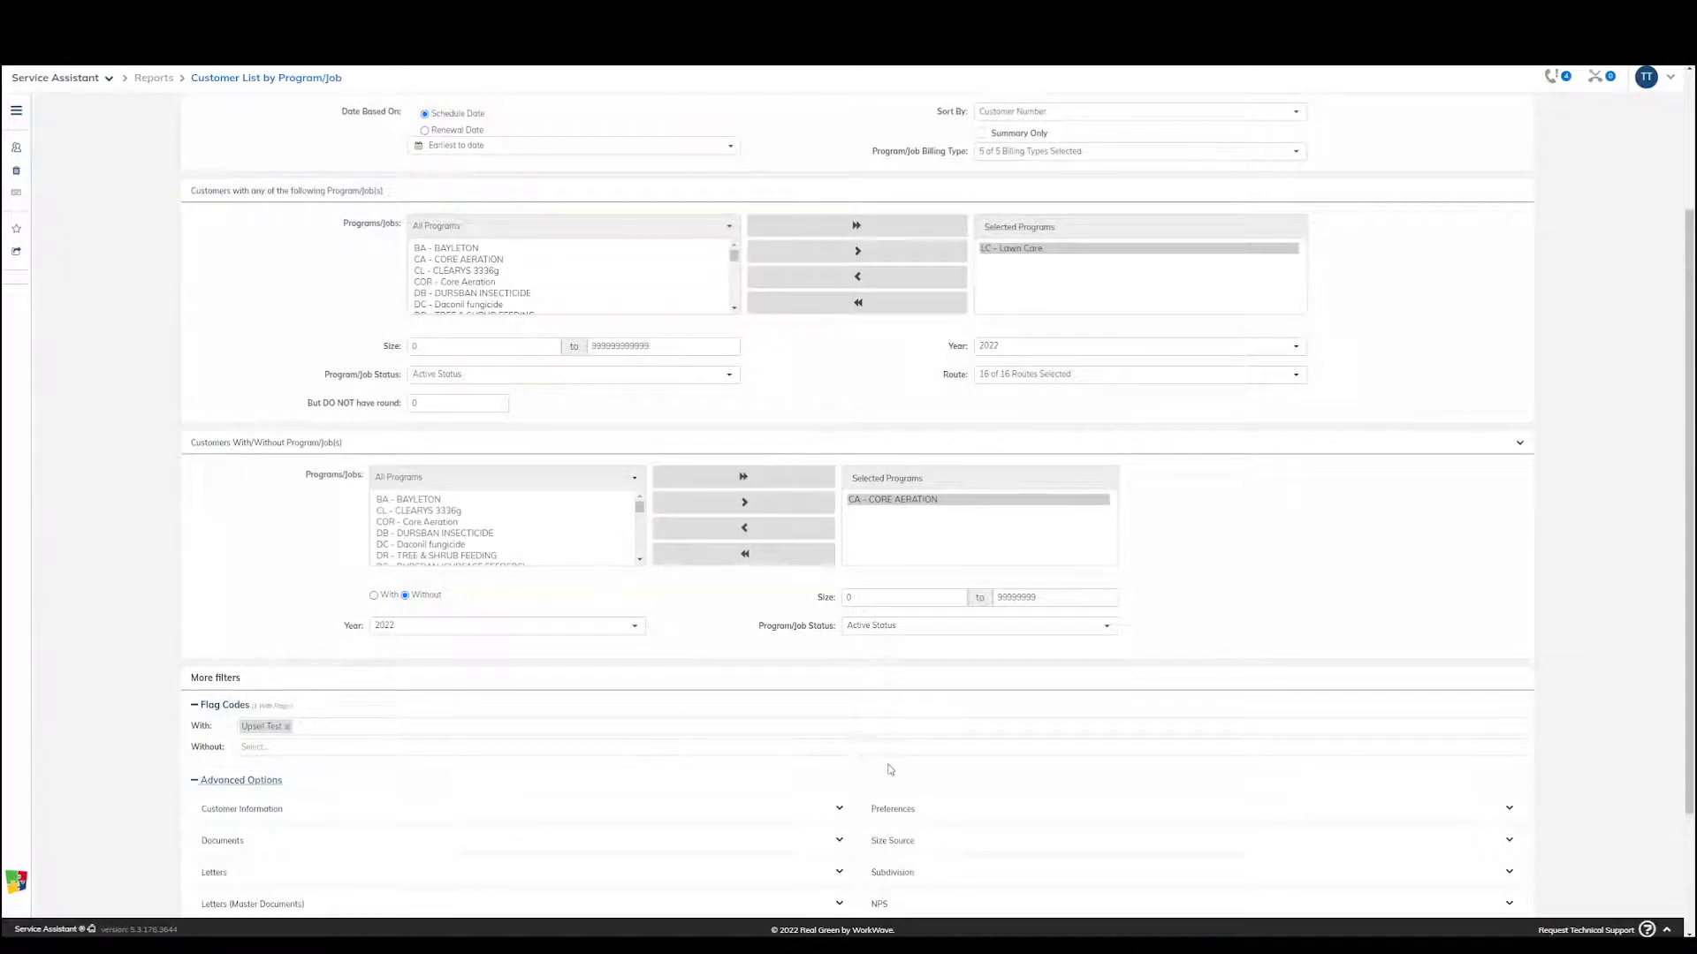
pyautogui.scroll(-2, 890, 770)
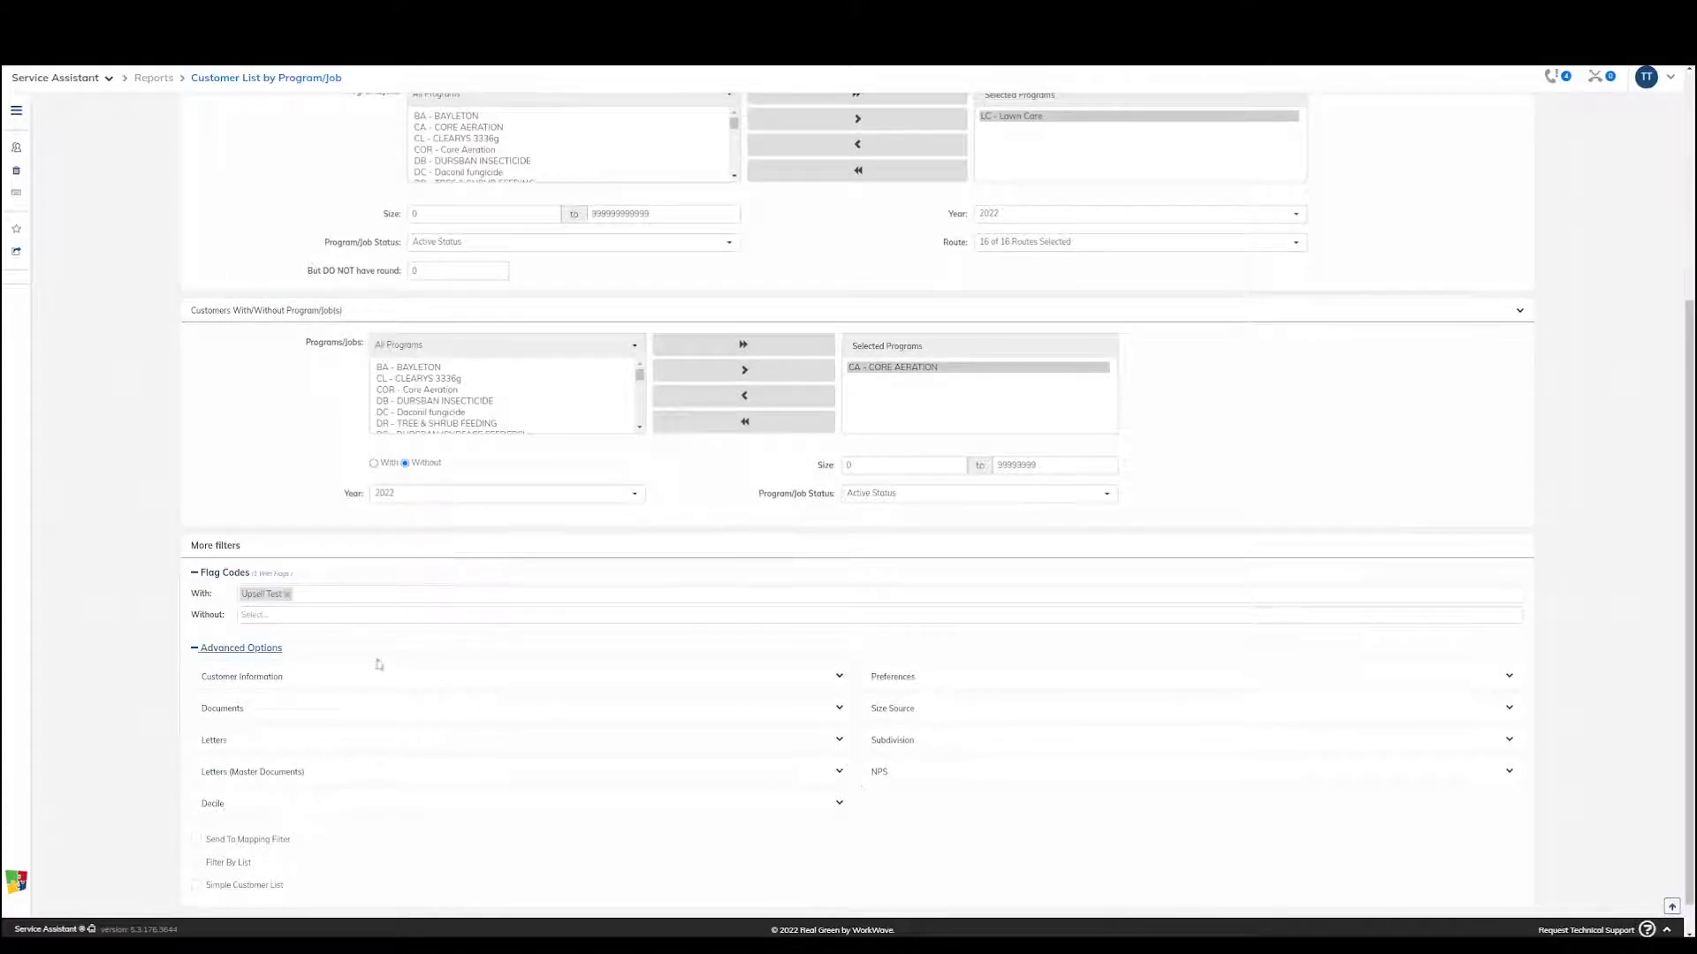
pyautogui.click(270, 650)
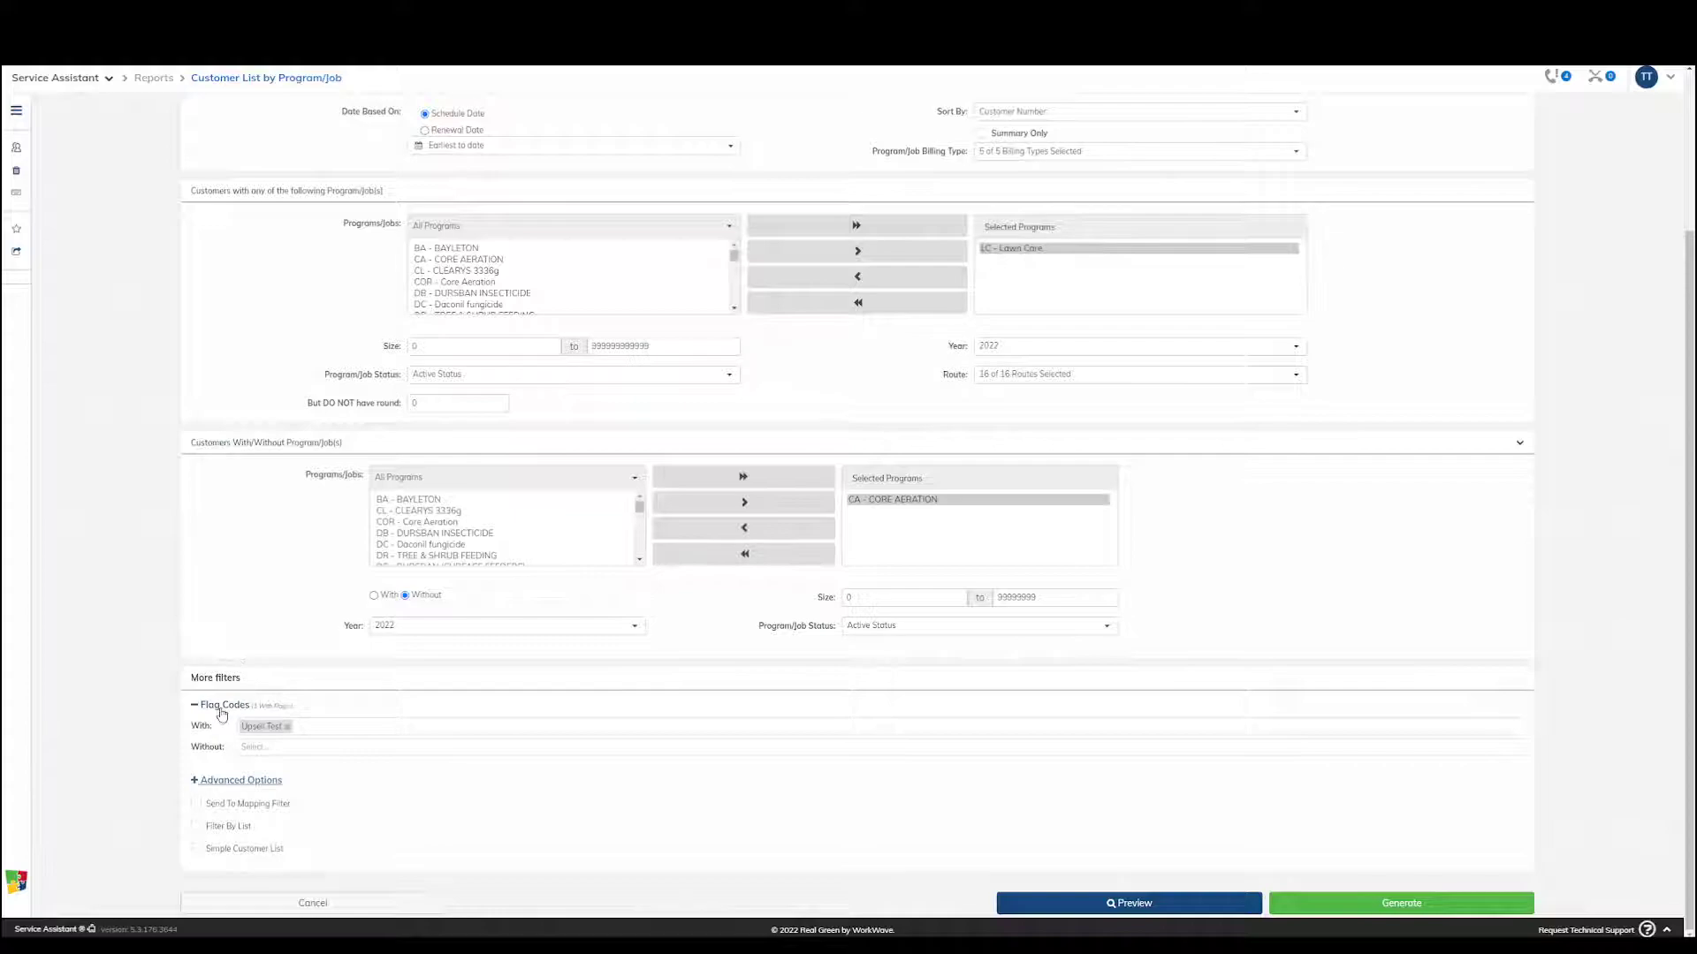
pyautogui.click(223, 710)
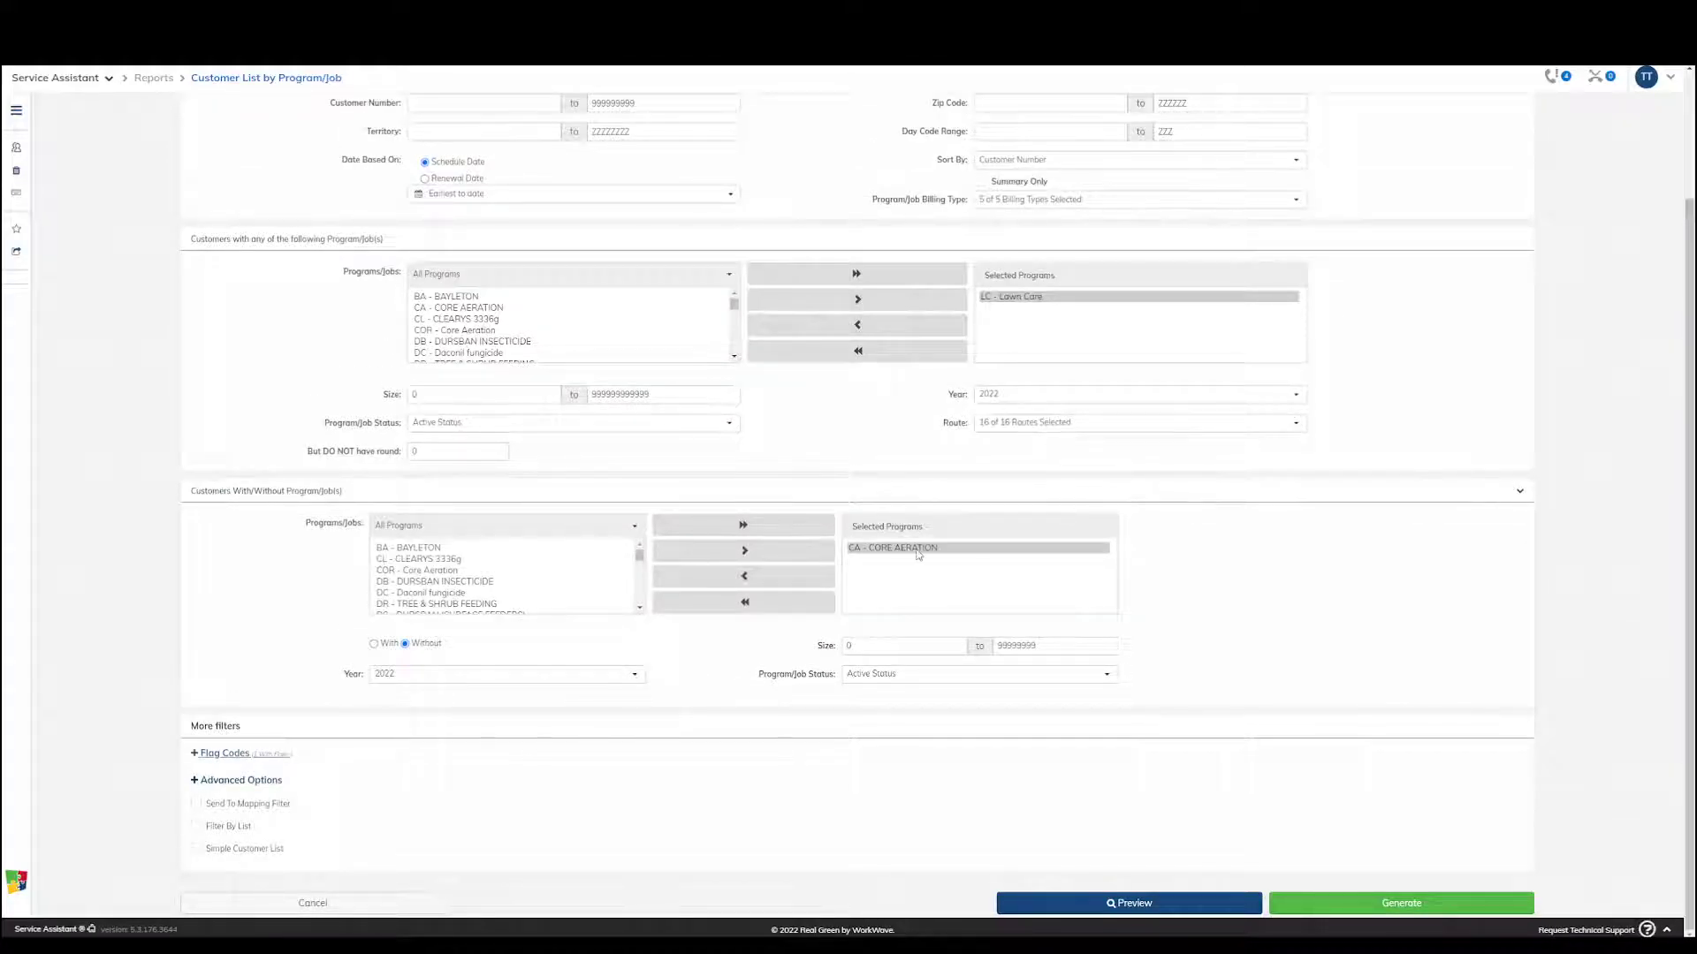
# Preview the report for Lawn Care customers without core aeration and examine its totals row
pyautogui.click(920, 549)
pyautogui.click(1043, 298)
pyautogui.scroll(2, 990, 600)
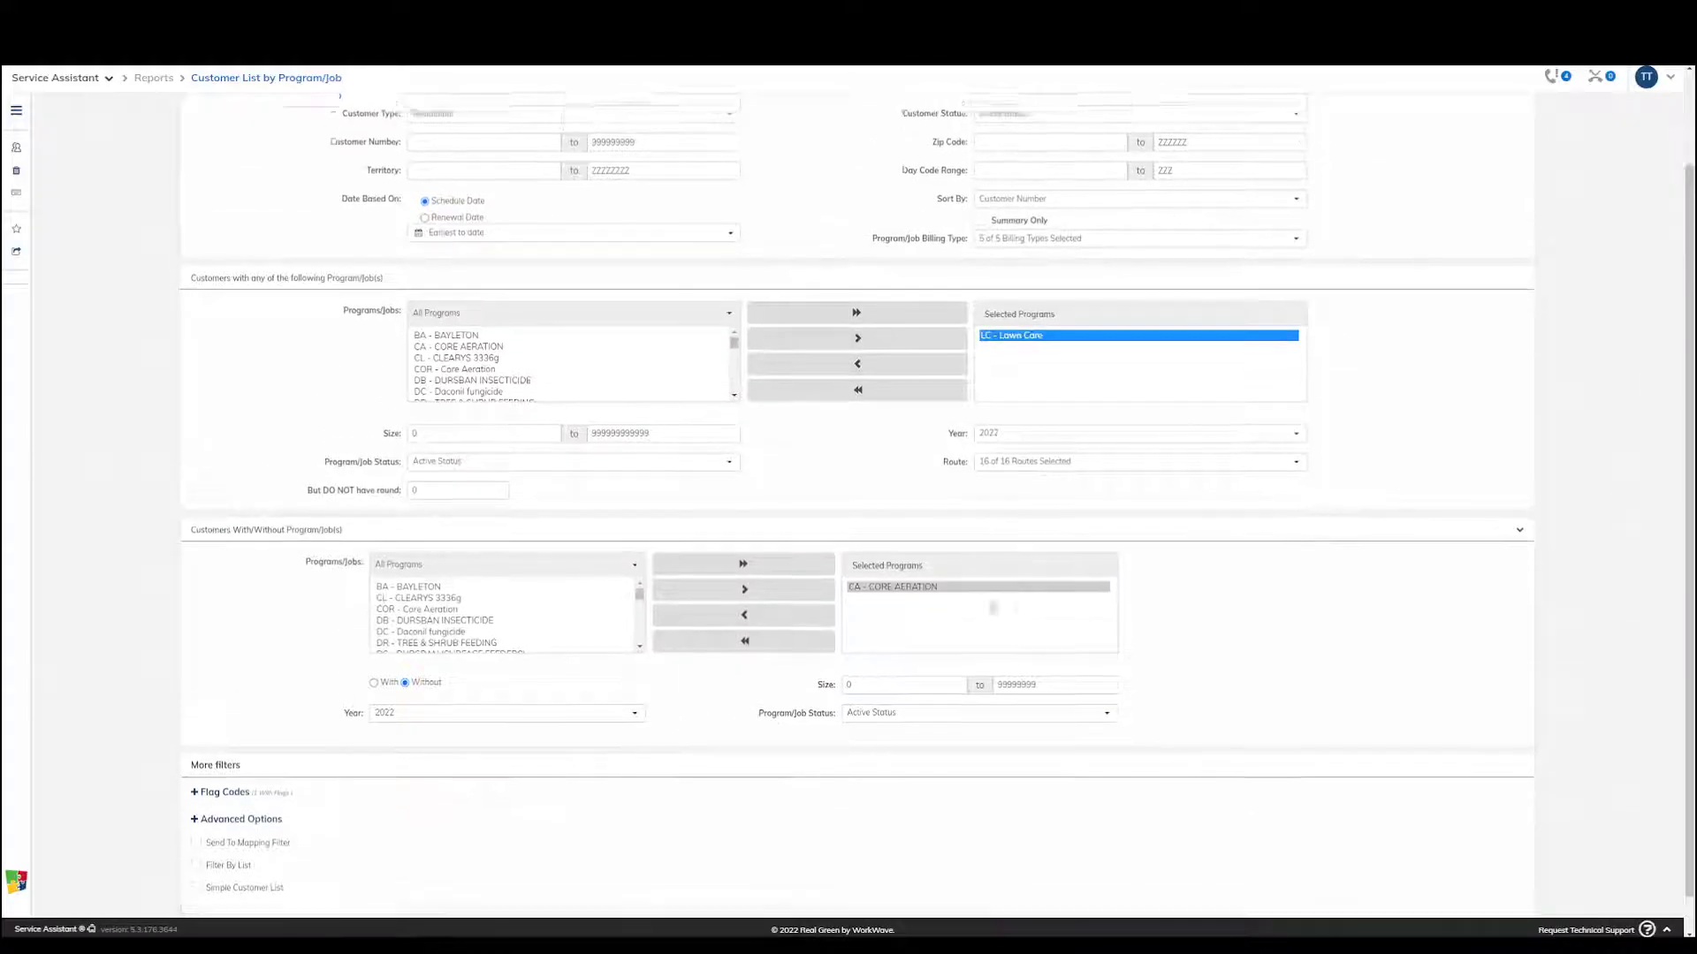
pyautogui.scroll(-2, 1231, 772)
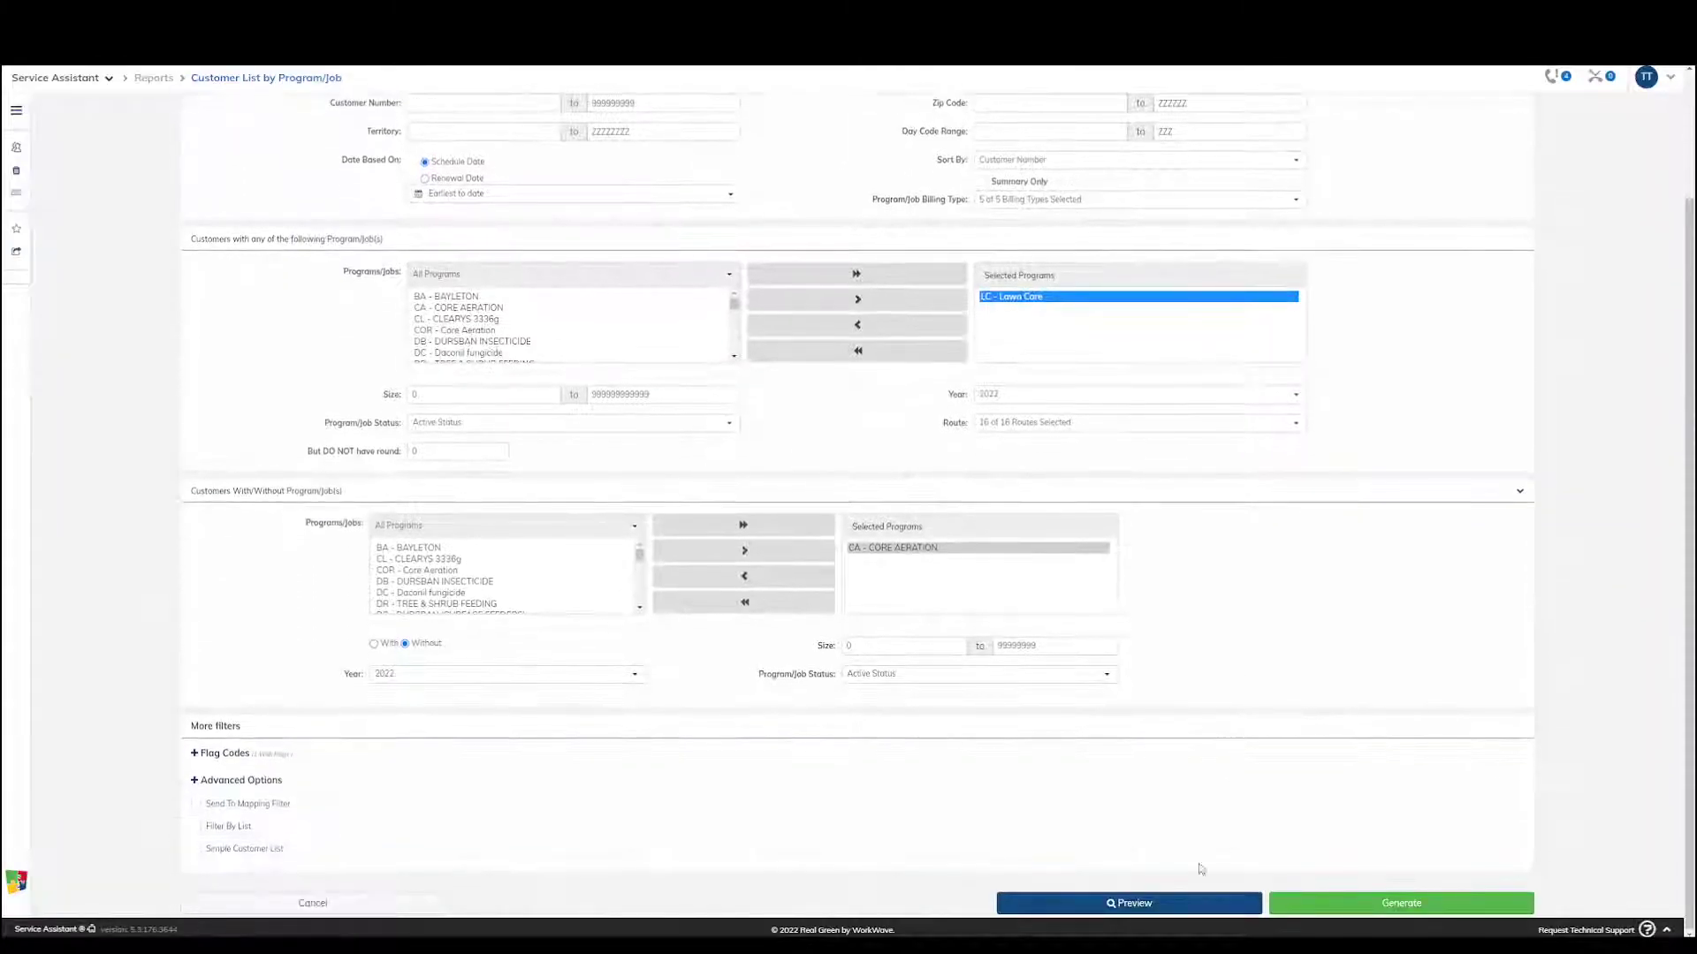
pyautogui.click(1139, 903)
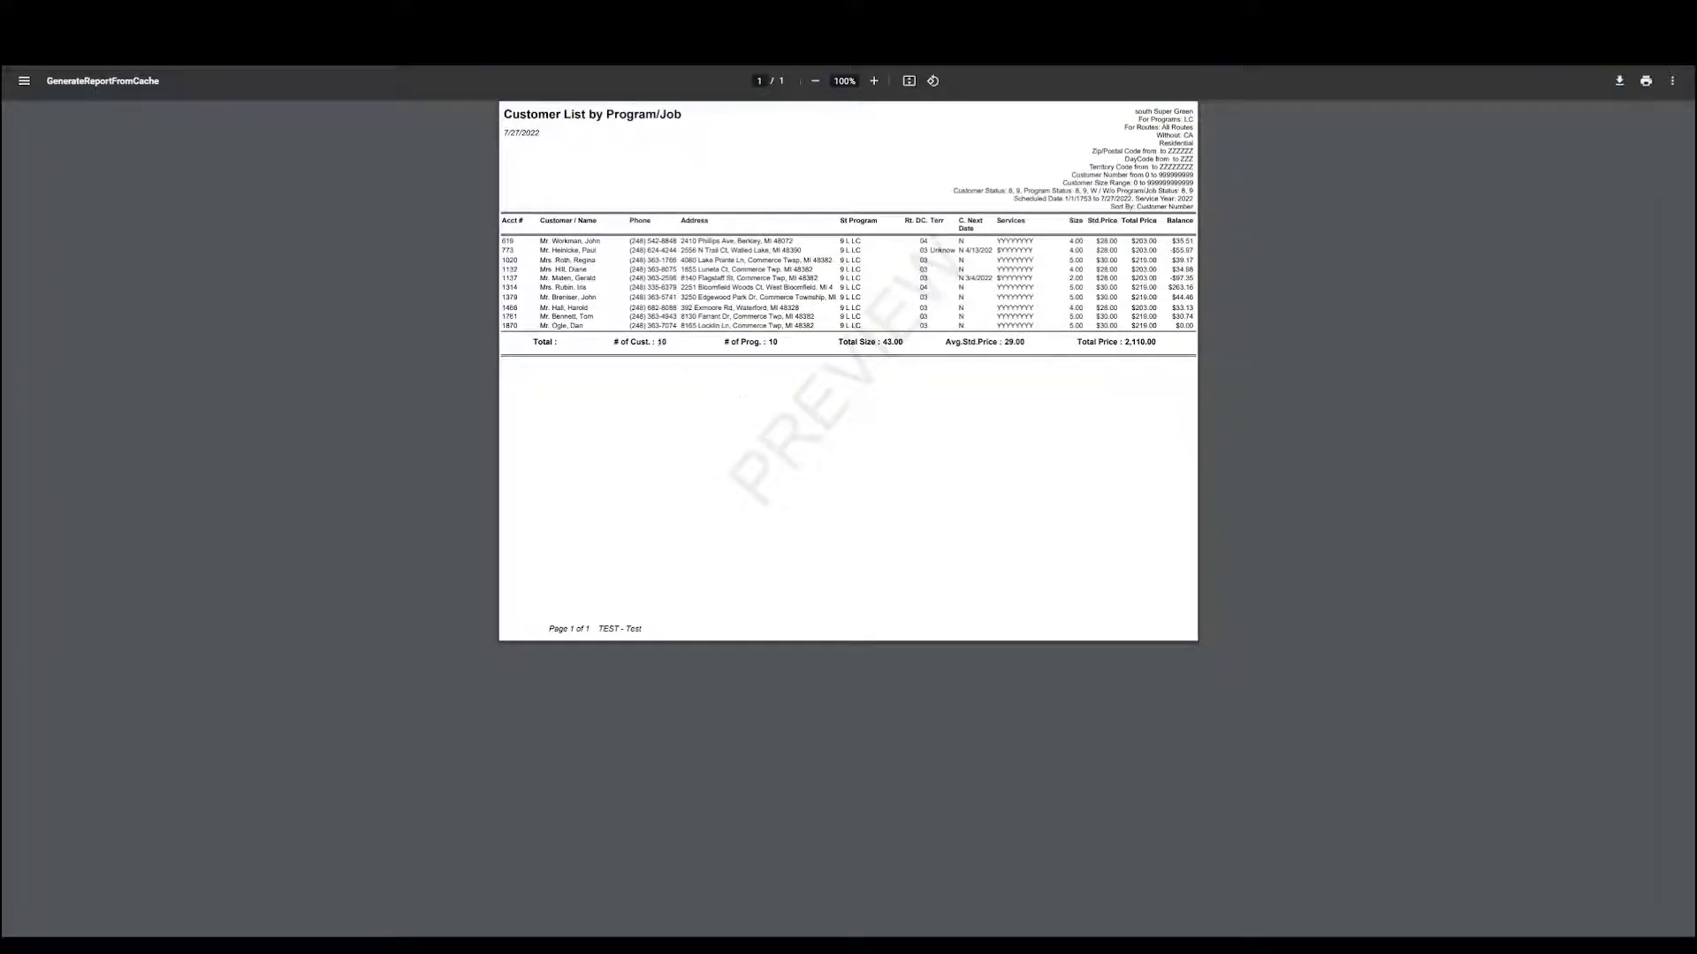
pyautogui.moveTo(771, 339); pyautogui.dragTo(786, 342)
pyautogui.click(893, 347)
pyautogui.hotkey('ctrl', 'w')
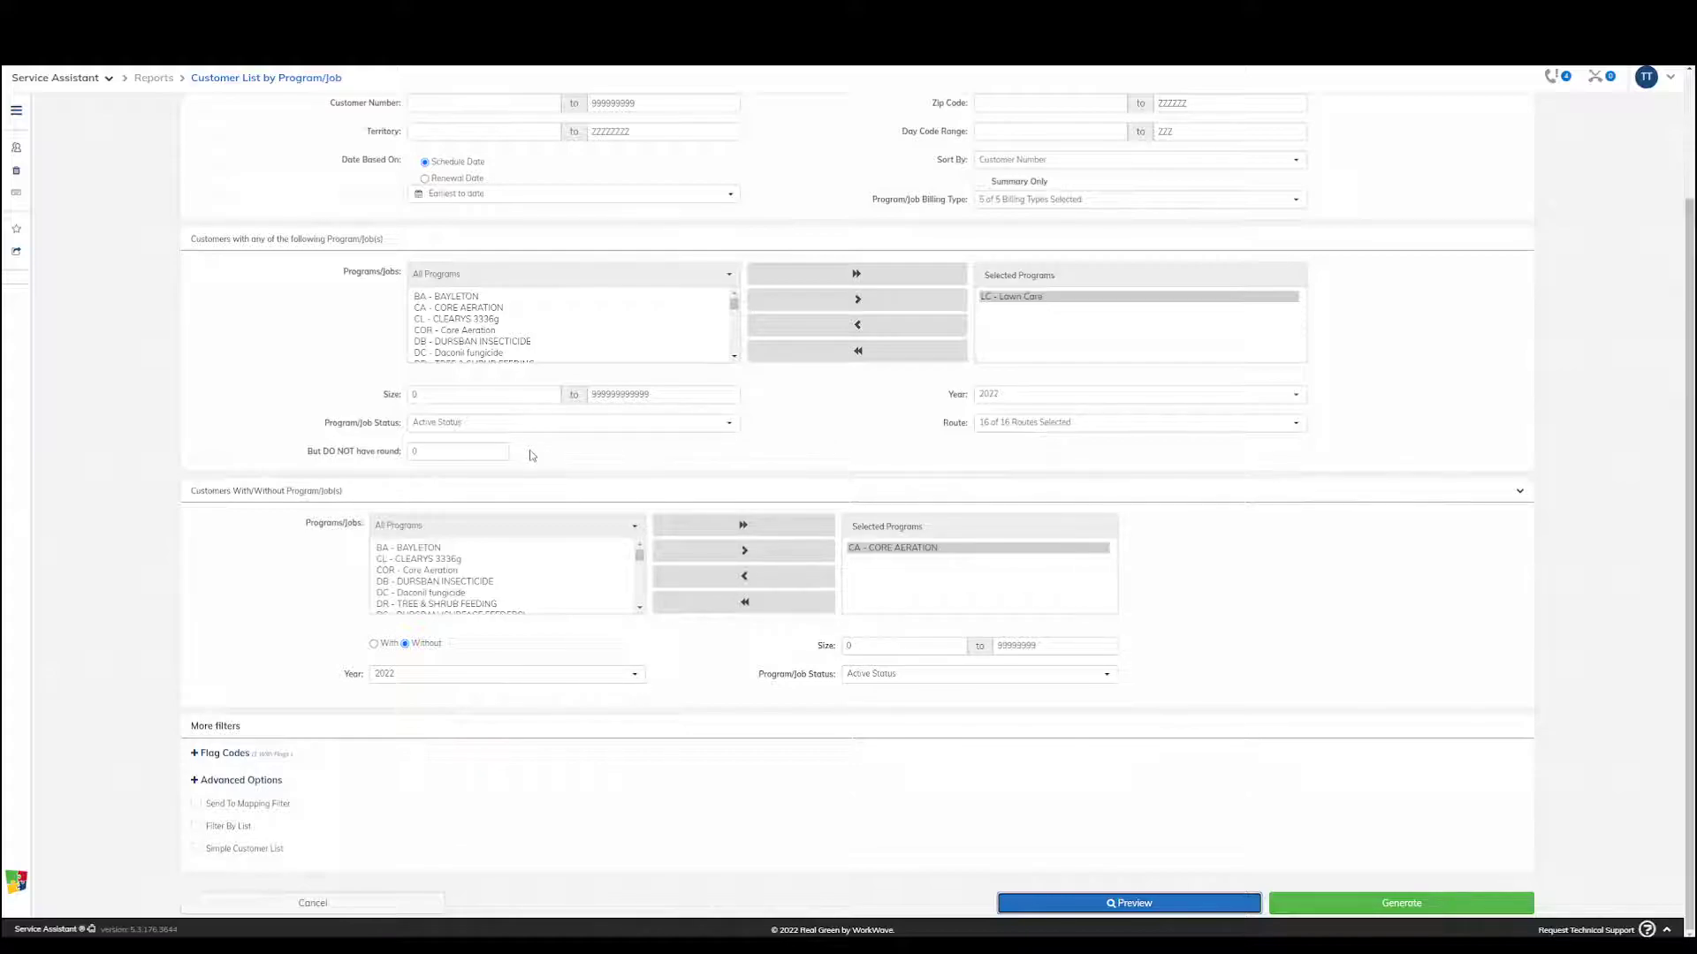
# Send the report's customers to the Send to Prepay Letters target
pyautogui.click(16, 252)
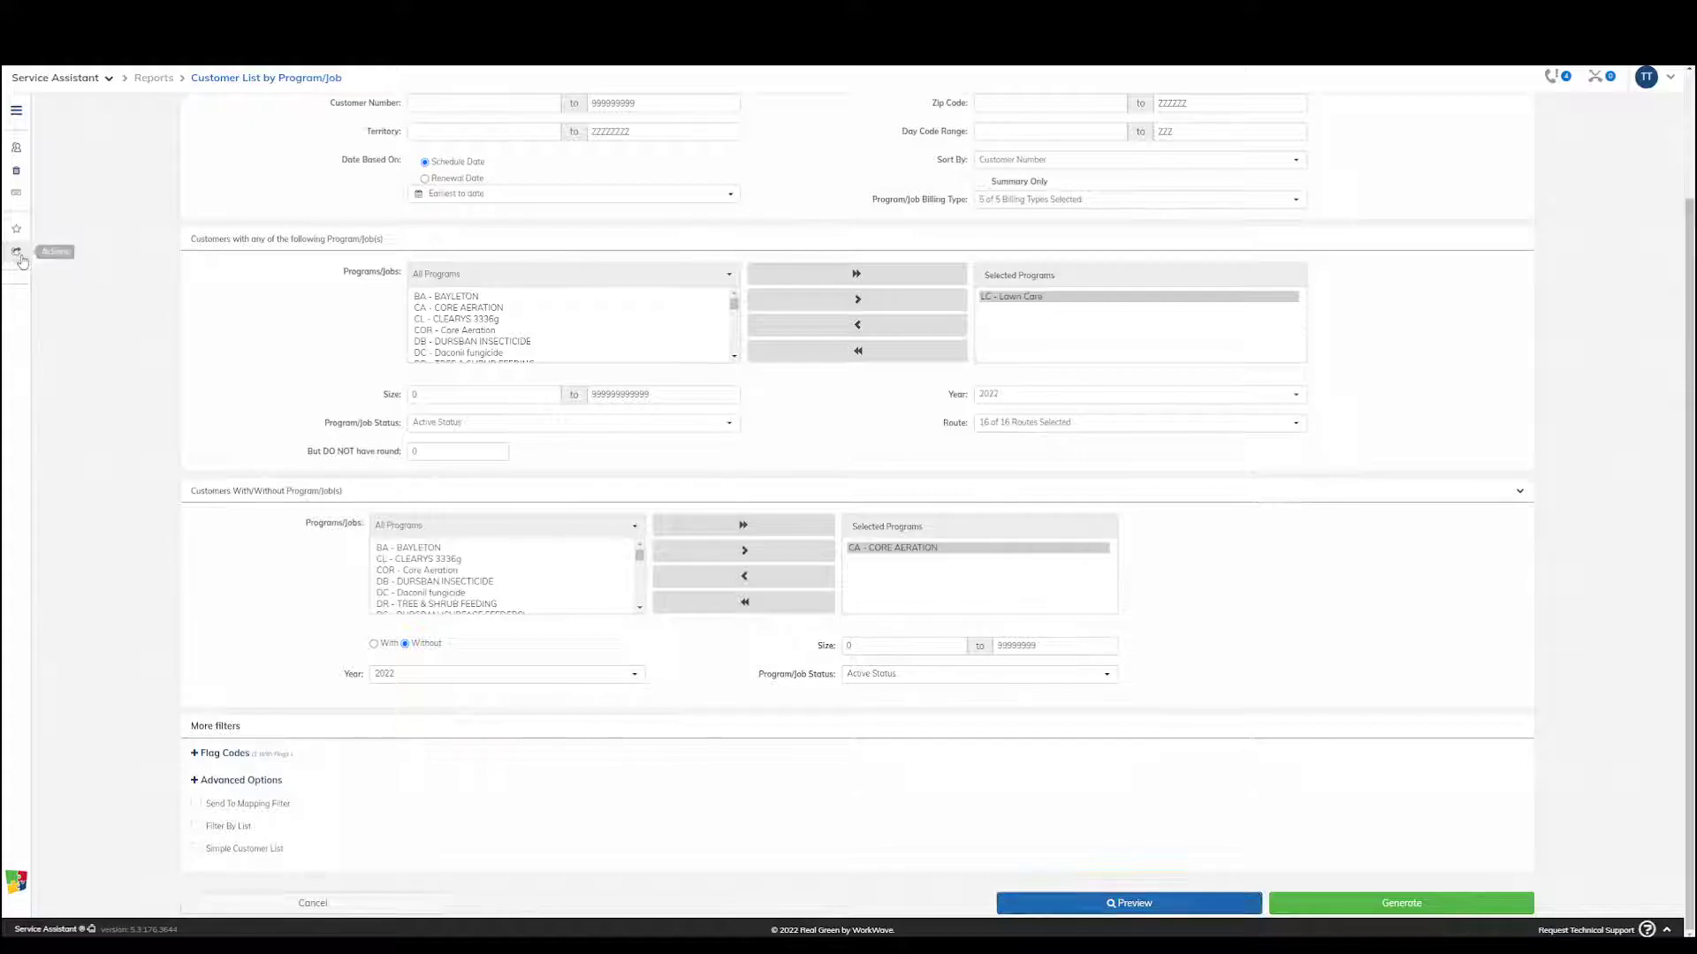
pyautogui.click(142, 157)
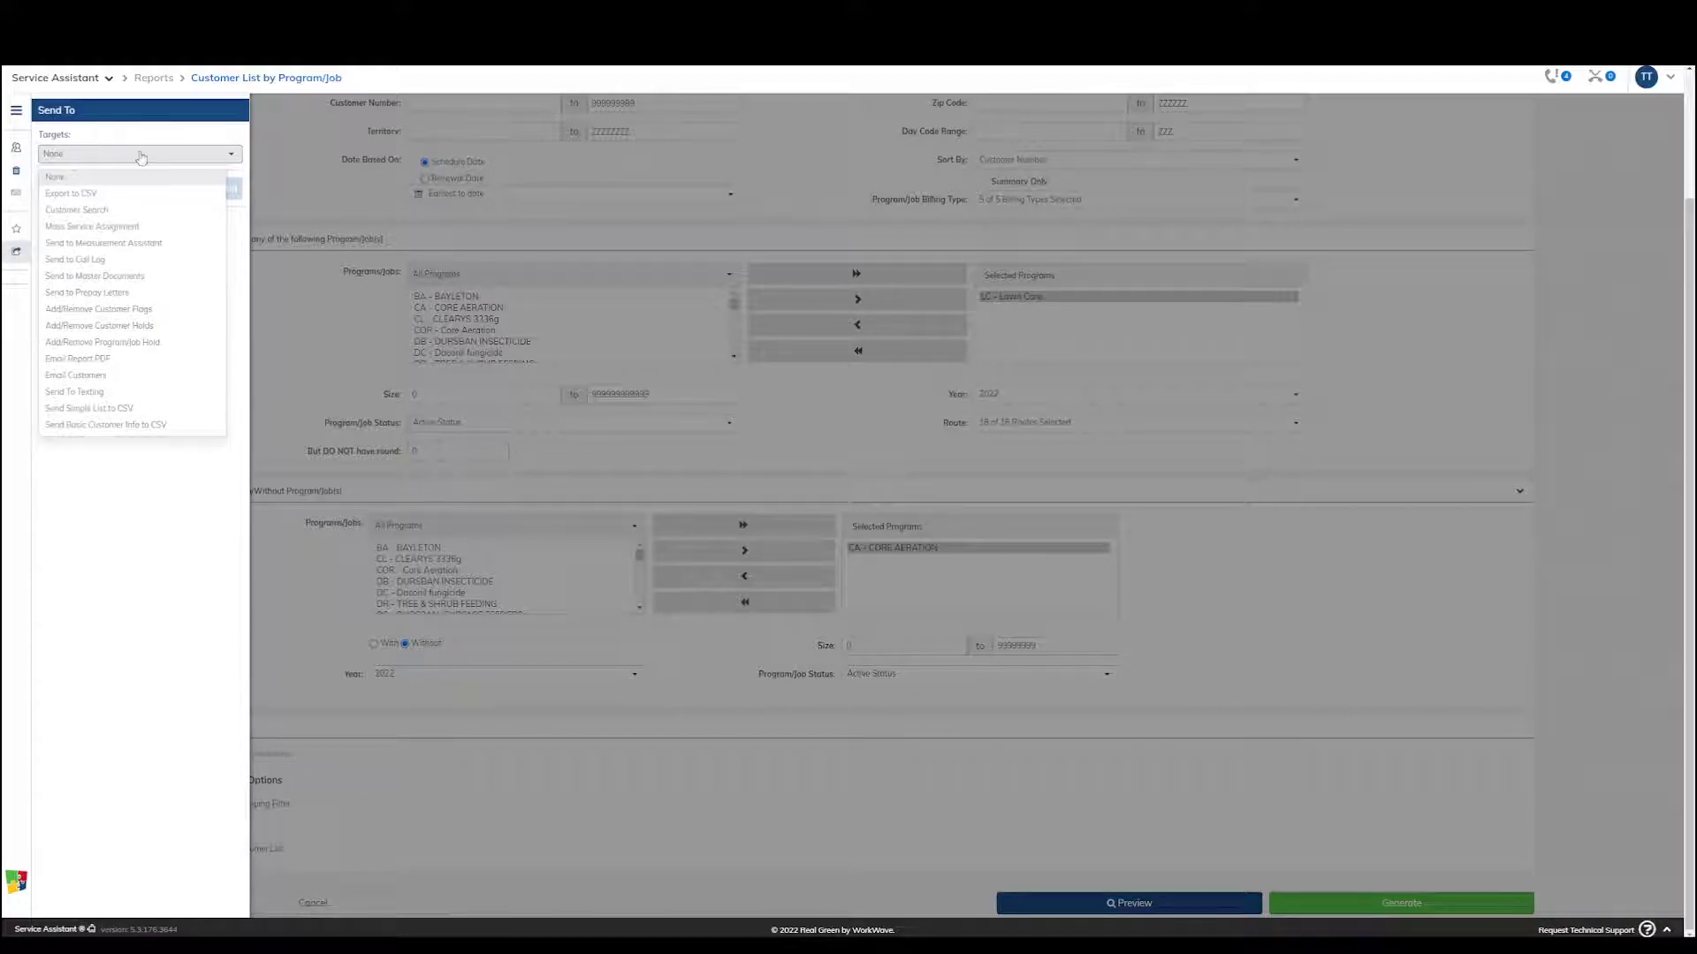
pyautogui.click(109, 294)
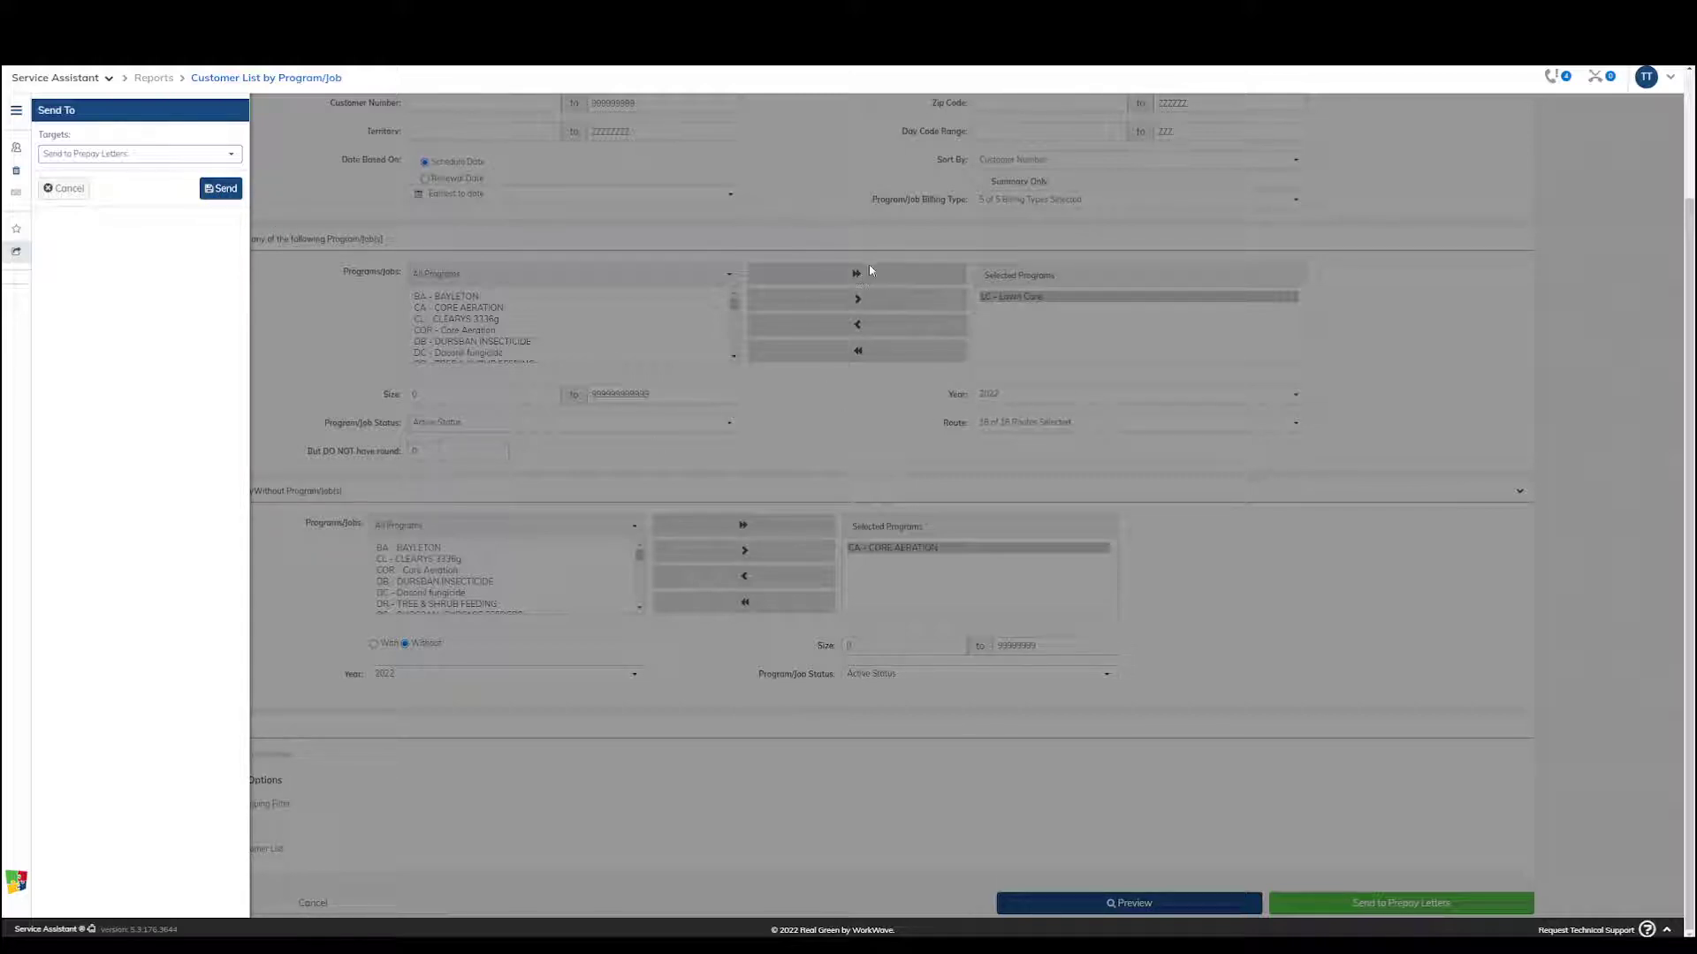
pyautogui.click(848, 183)
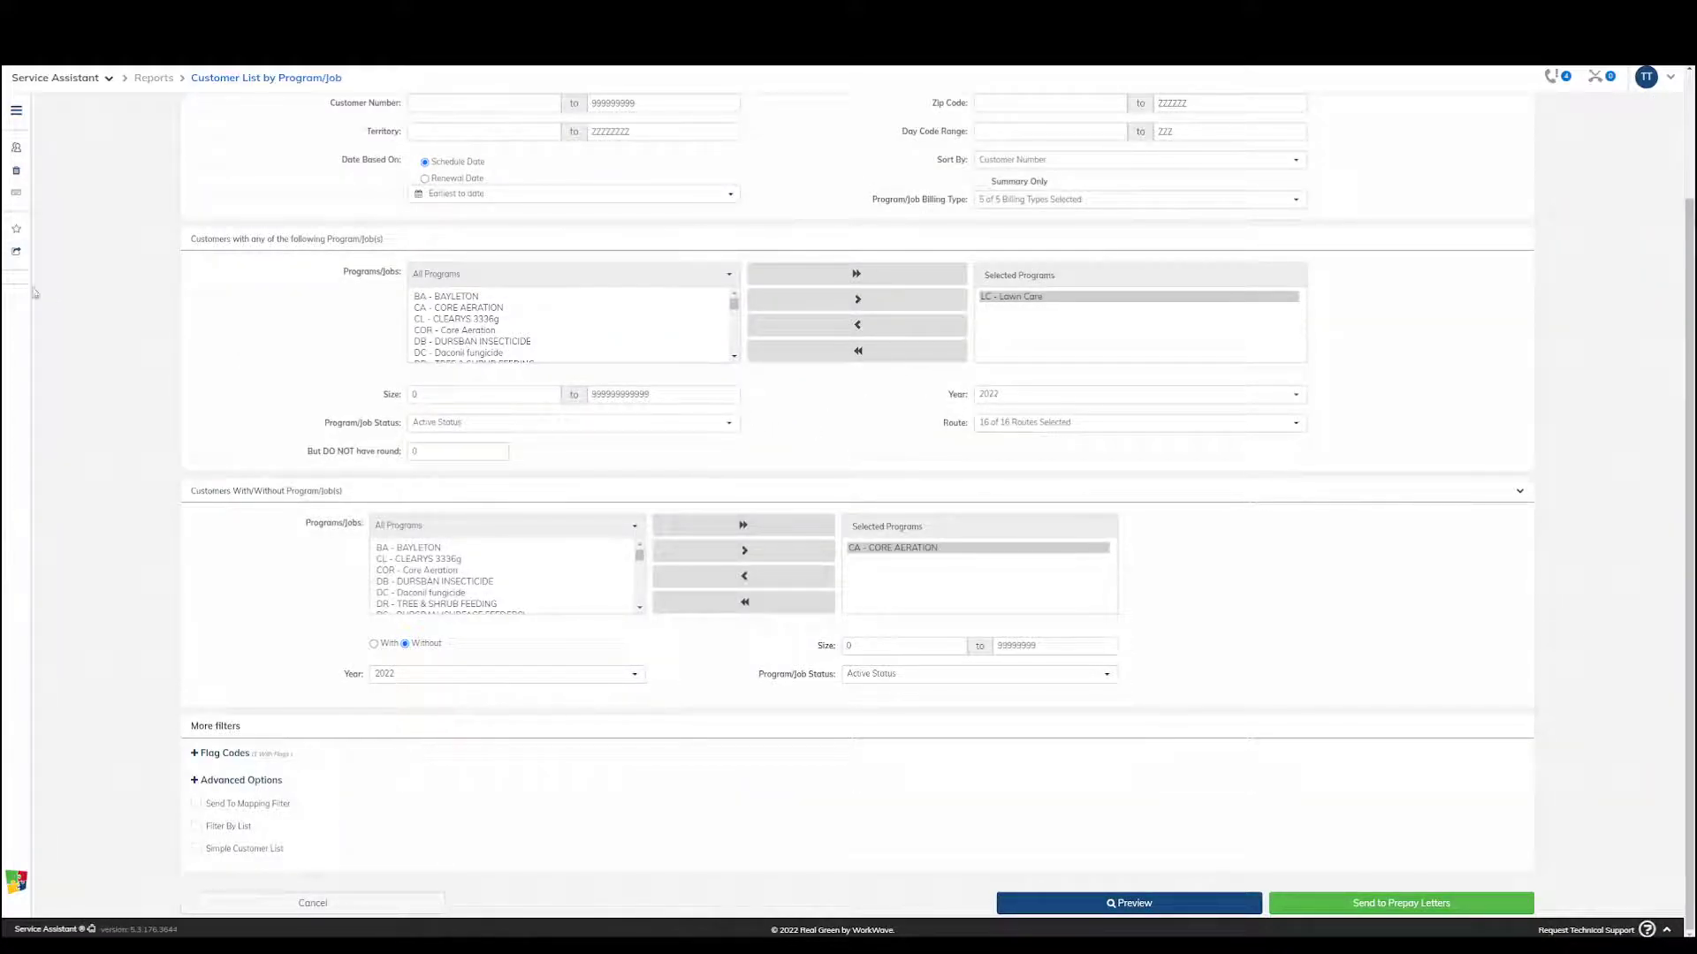
pyautogui.click(16, 254)
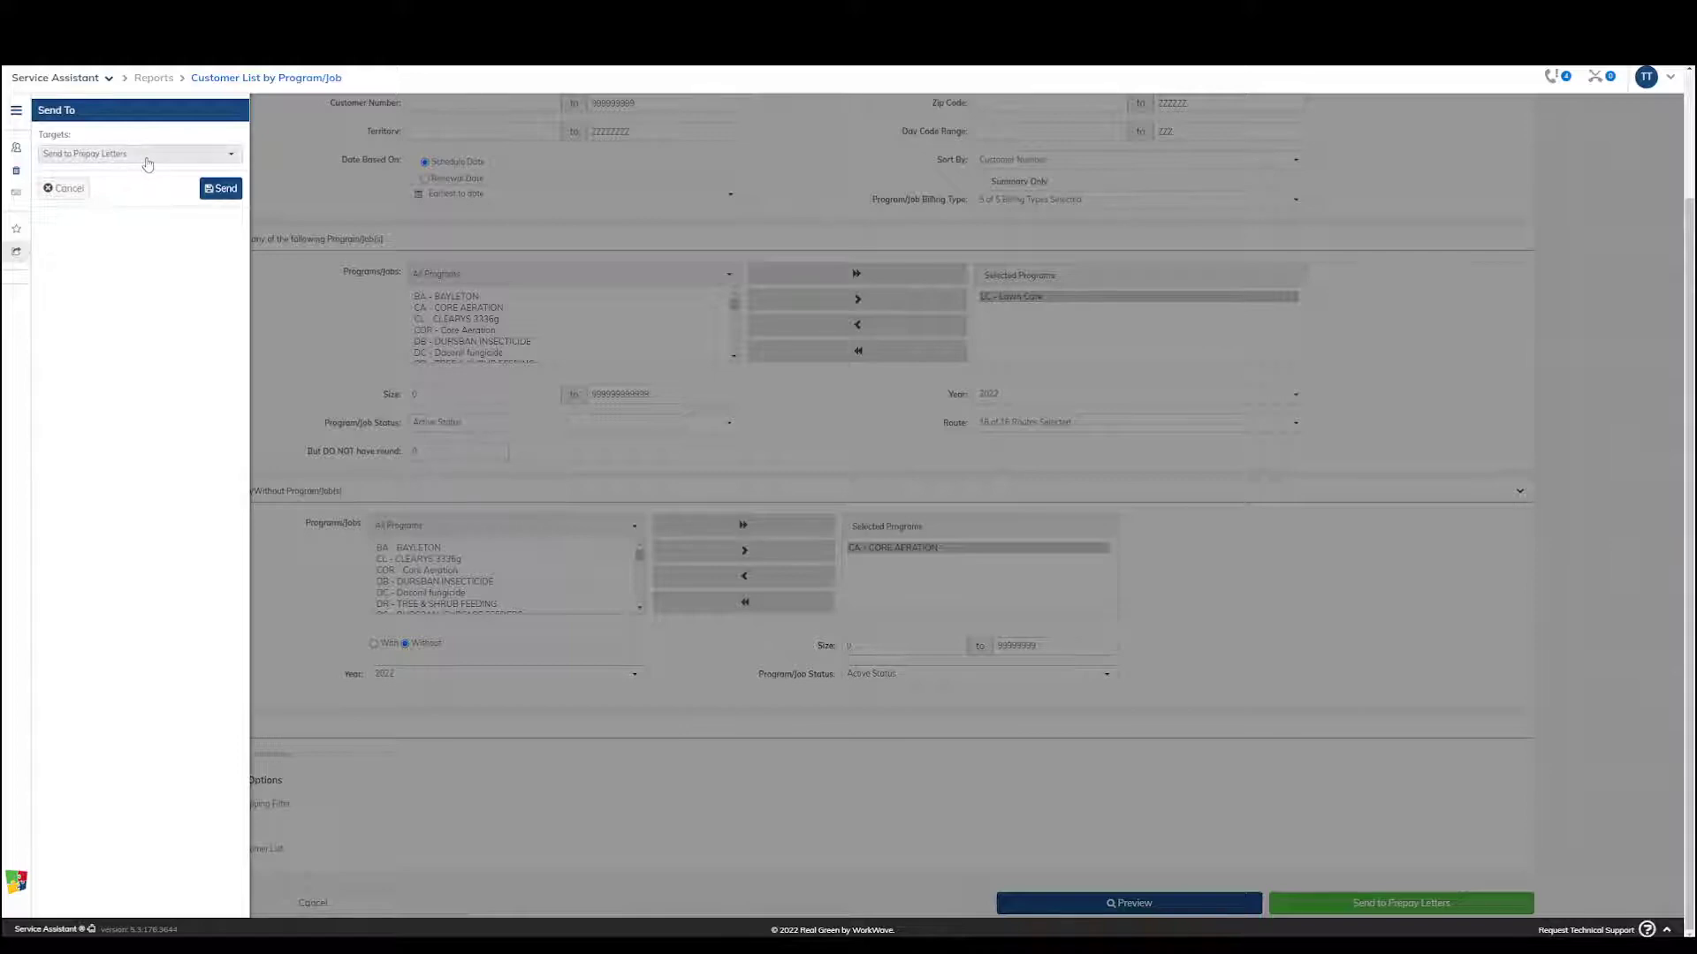
pyautogui.click(220, 188)
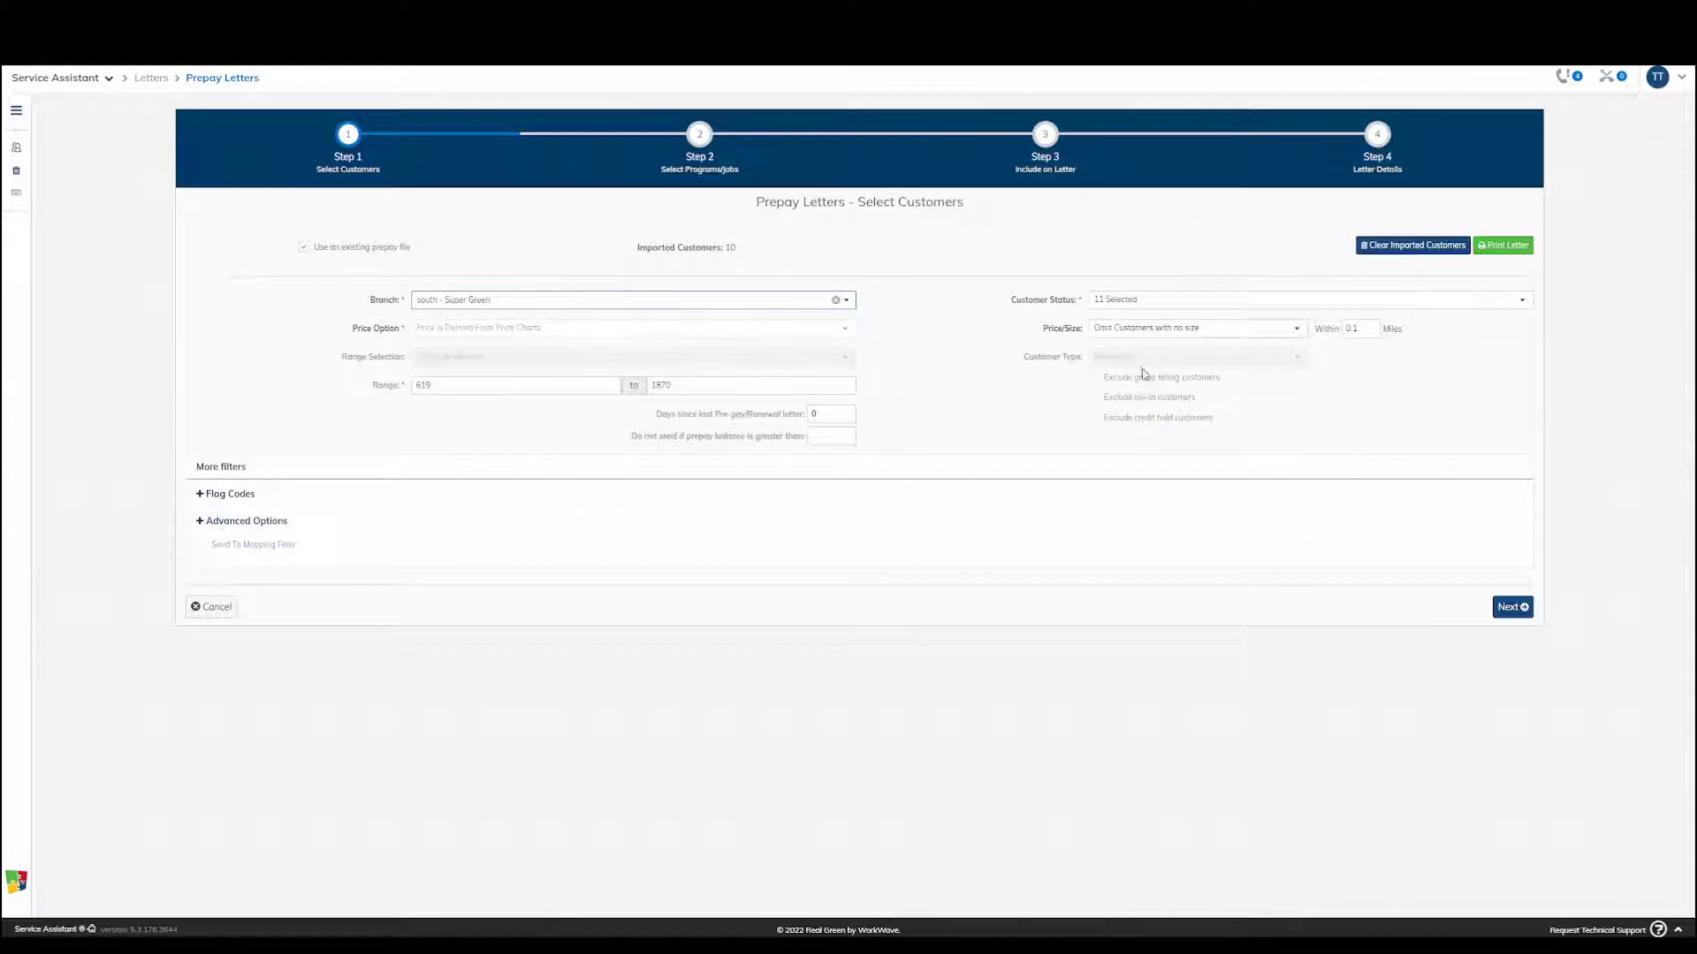
# Review the customer status selection for the prepay letters and continue to the Select Programs/Jobs stage
pyautogui.click(1140, 305)
pyautogui.scroll(-5, 1210, 504)
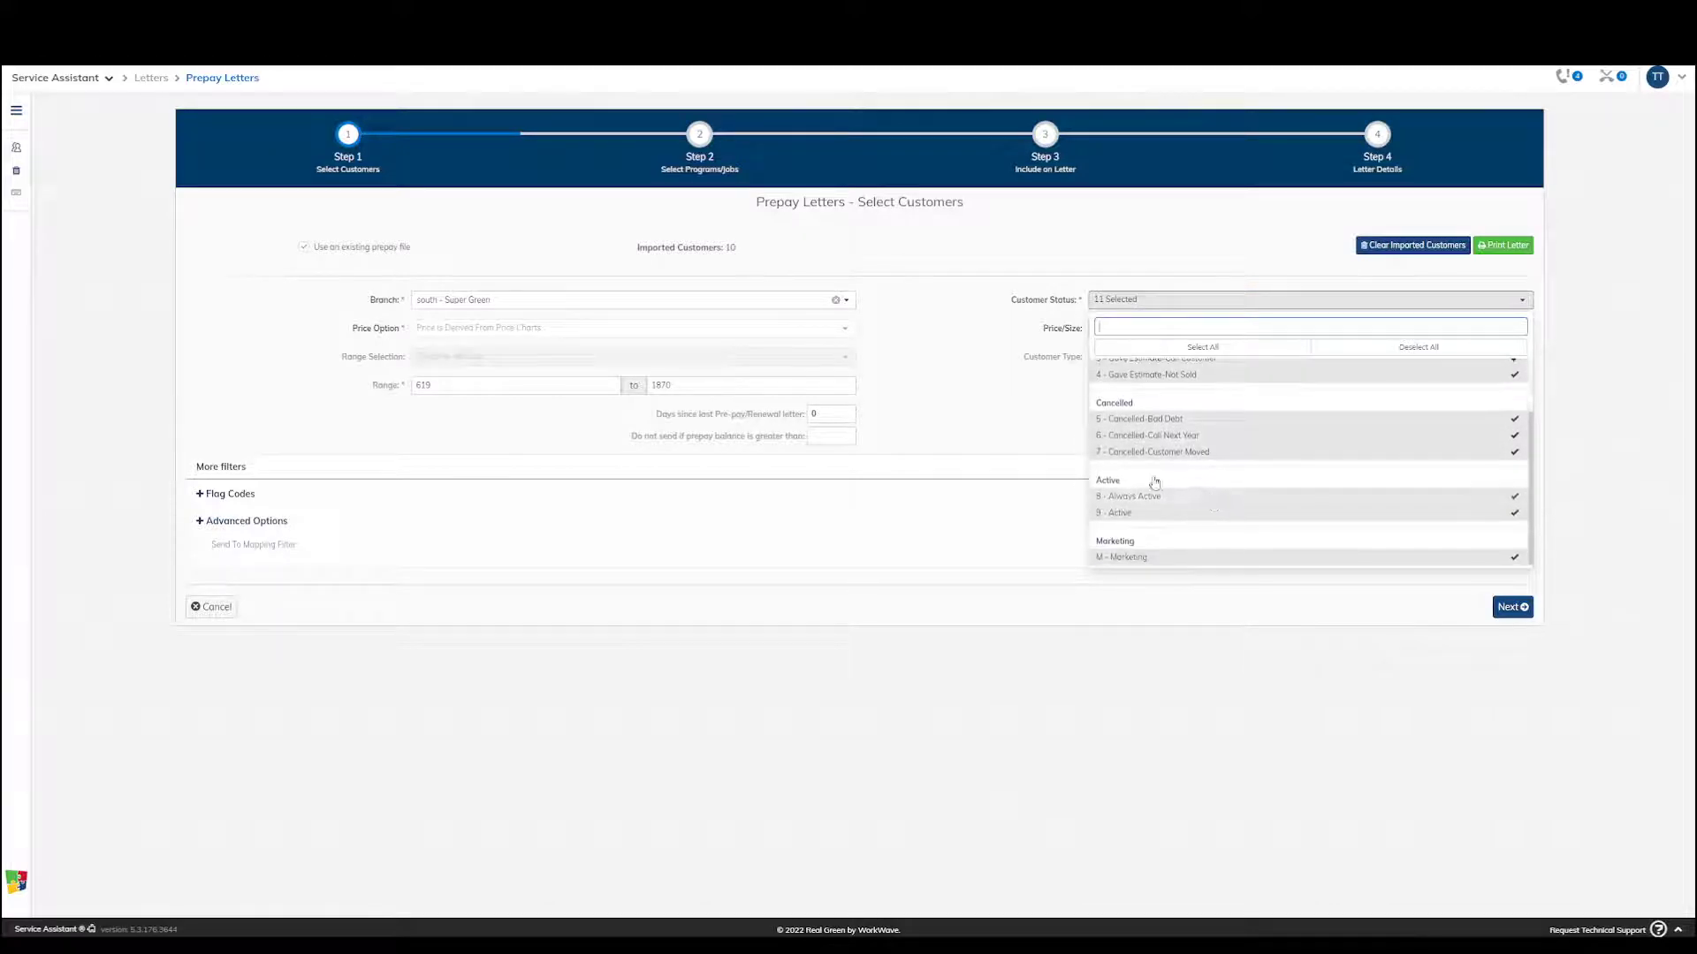
pyautogui.click(1015, 390)
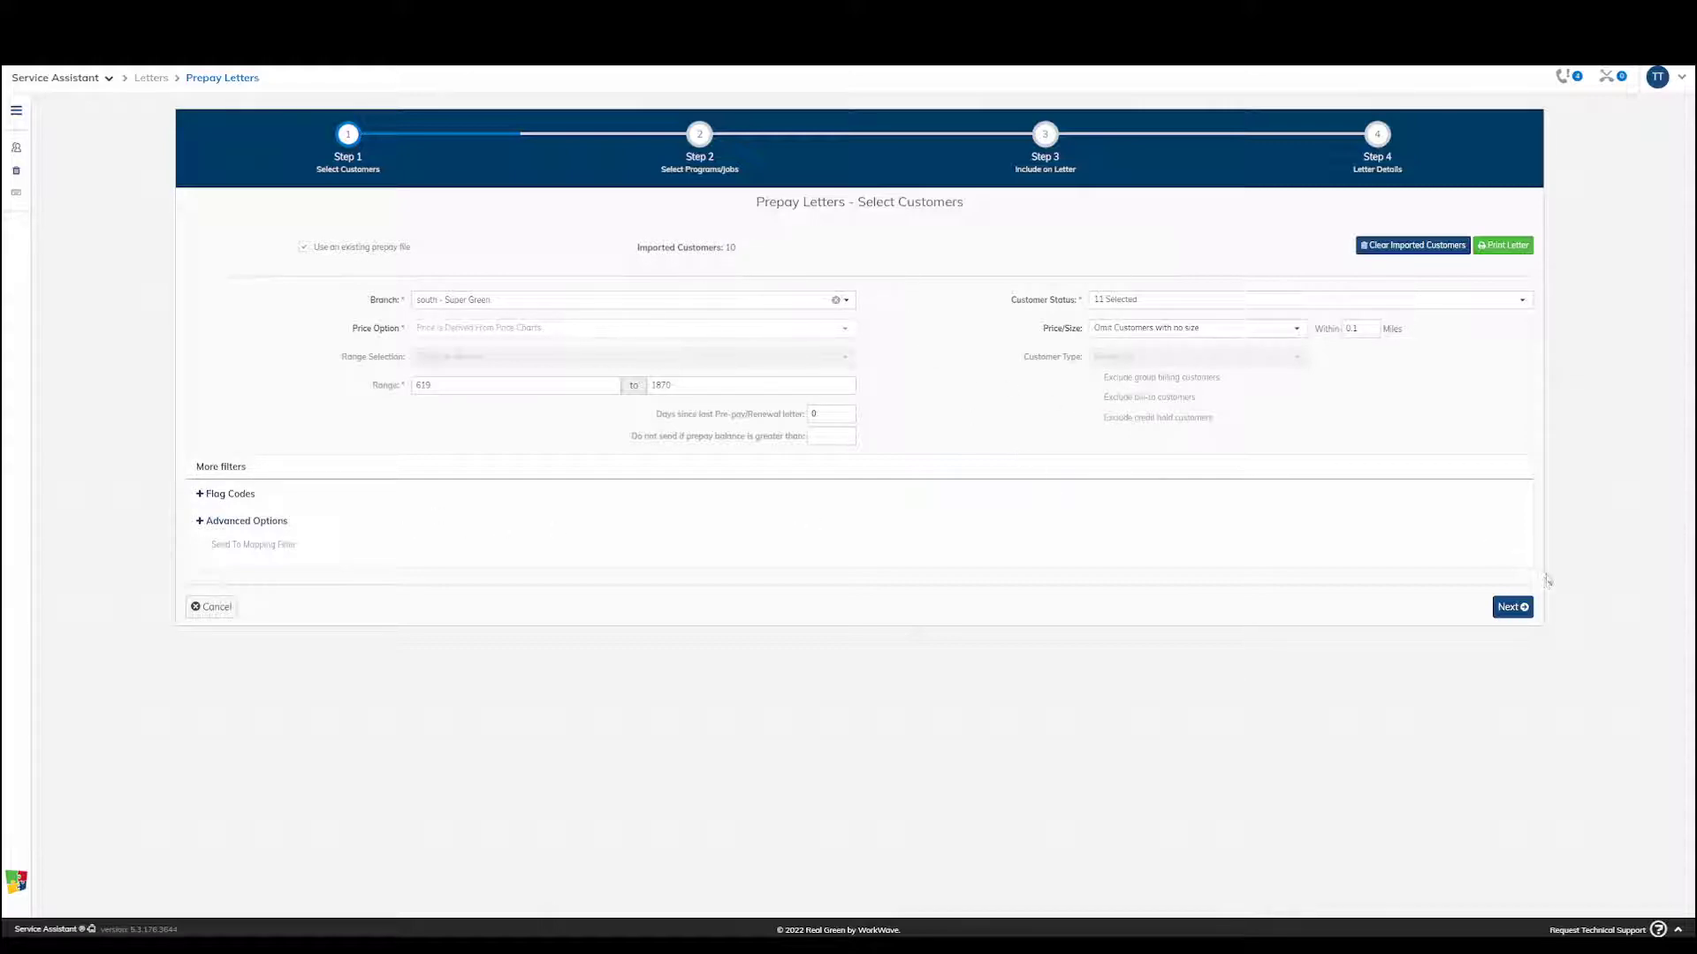
pyautogui.click(1520, 608)
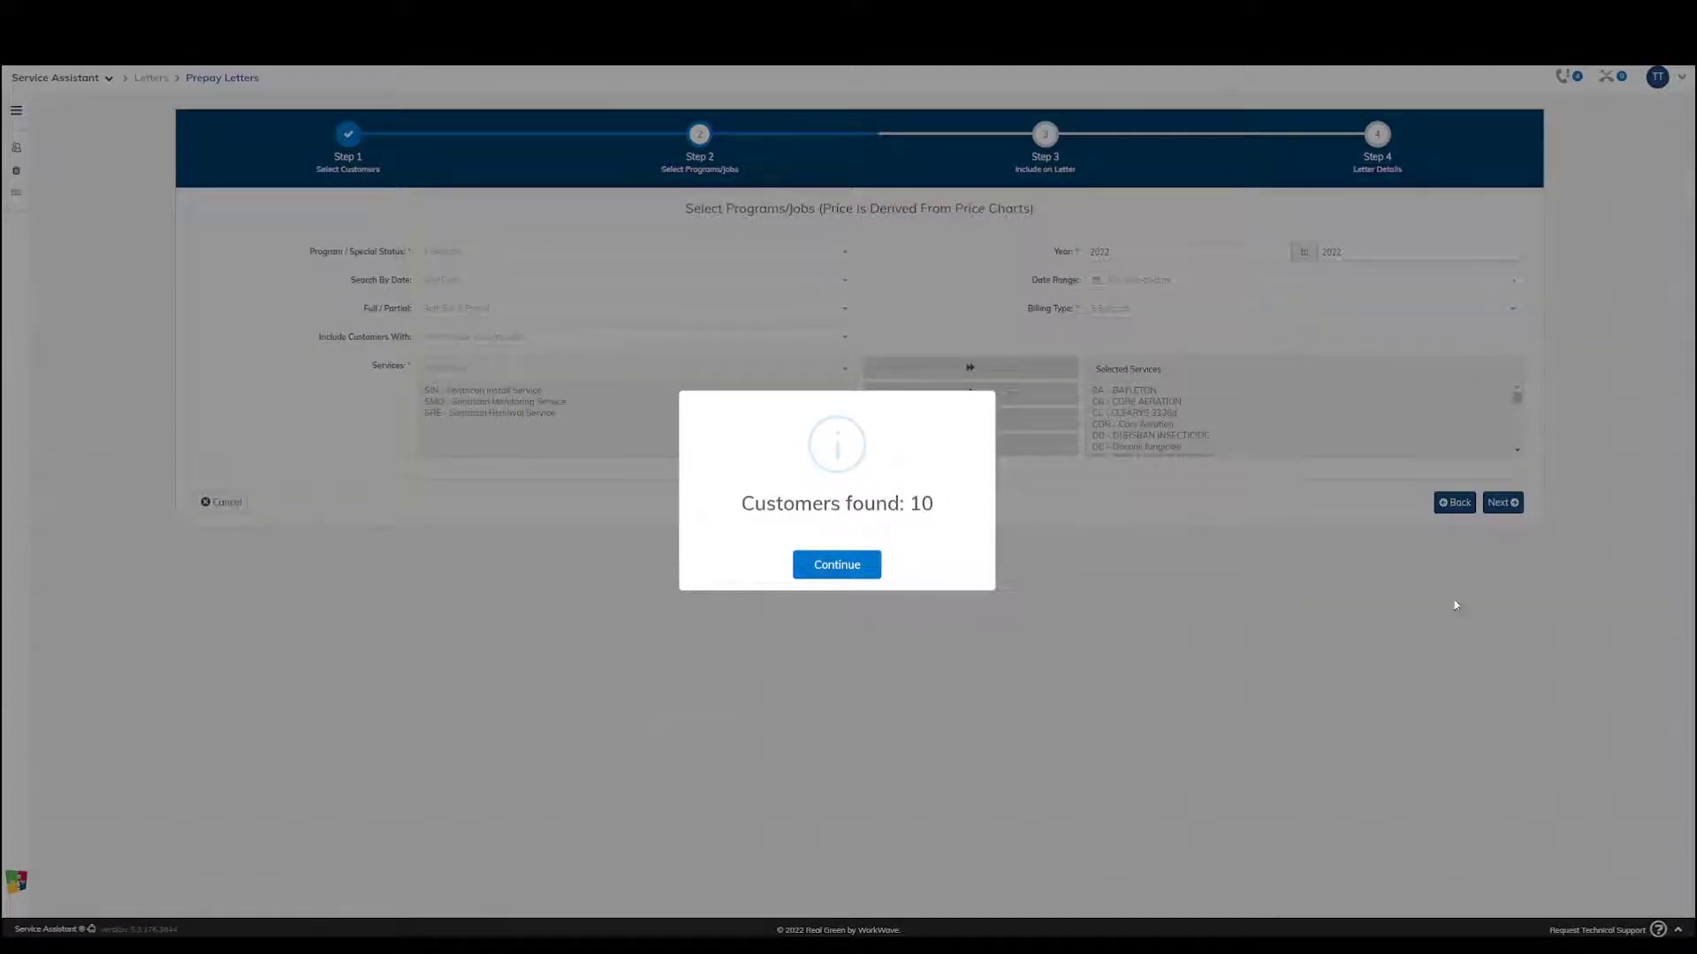
pyautogui.click(847, 569)
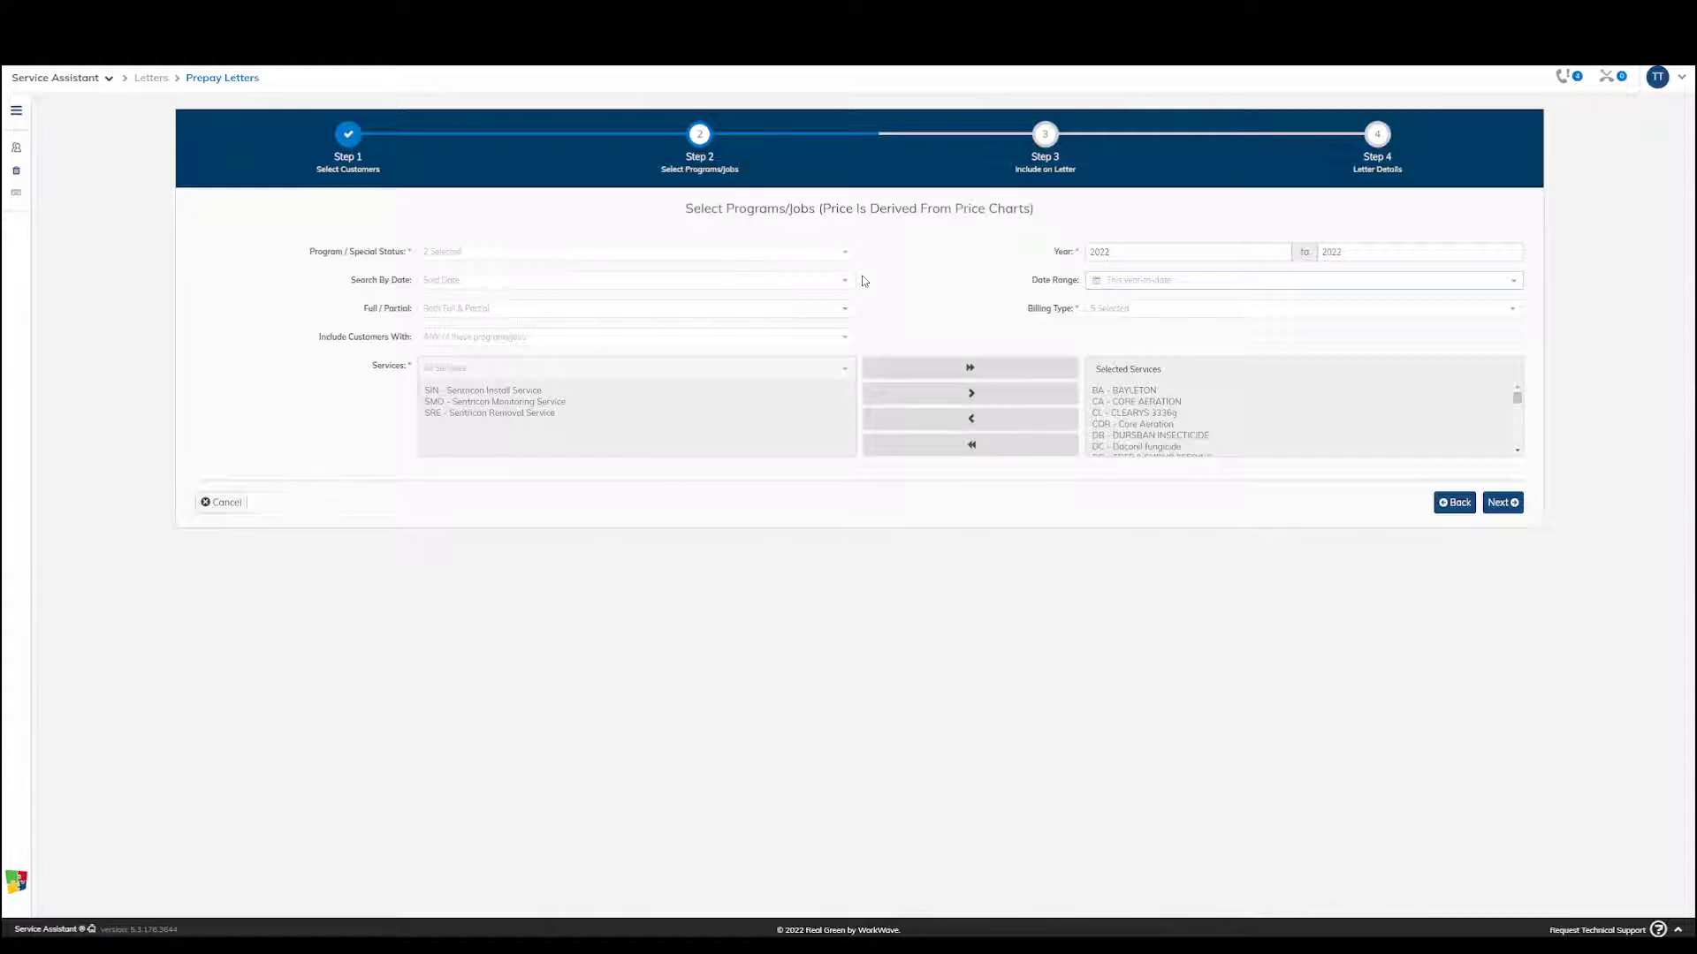
# Continue to the Include on Letter stage and review the program list and the prepay percentage for CA - CORE AERATION
pyautogui.click(1515, 503)
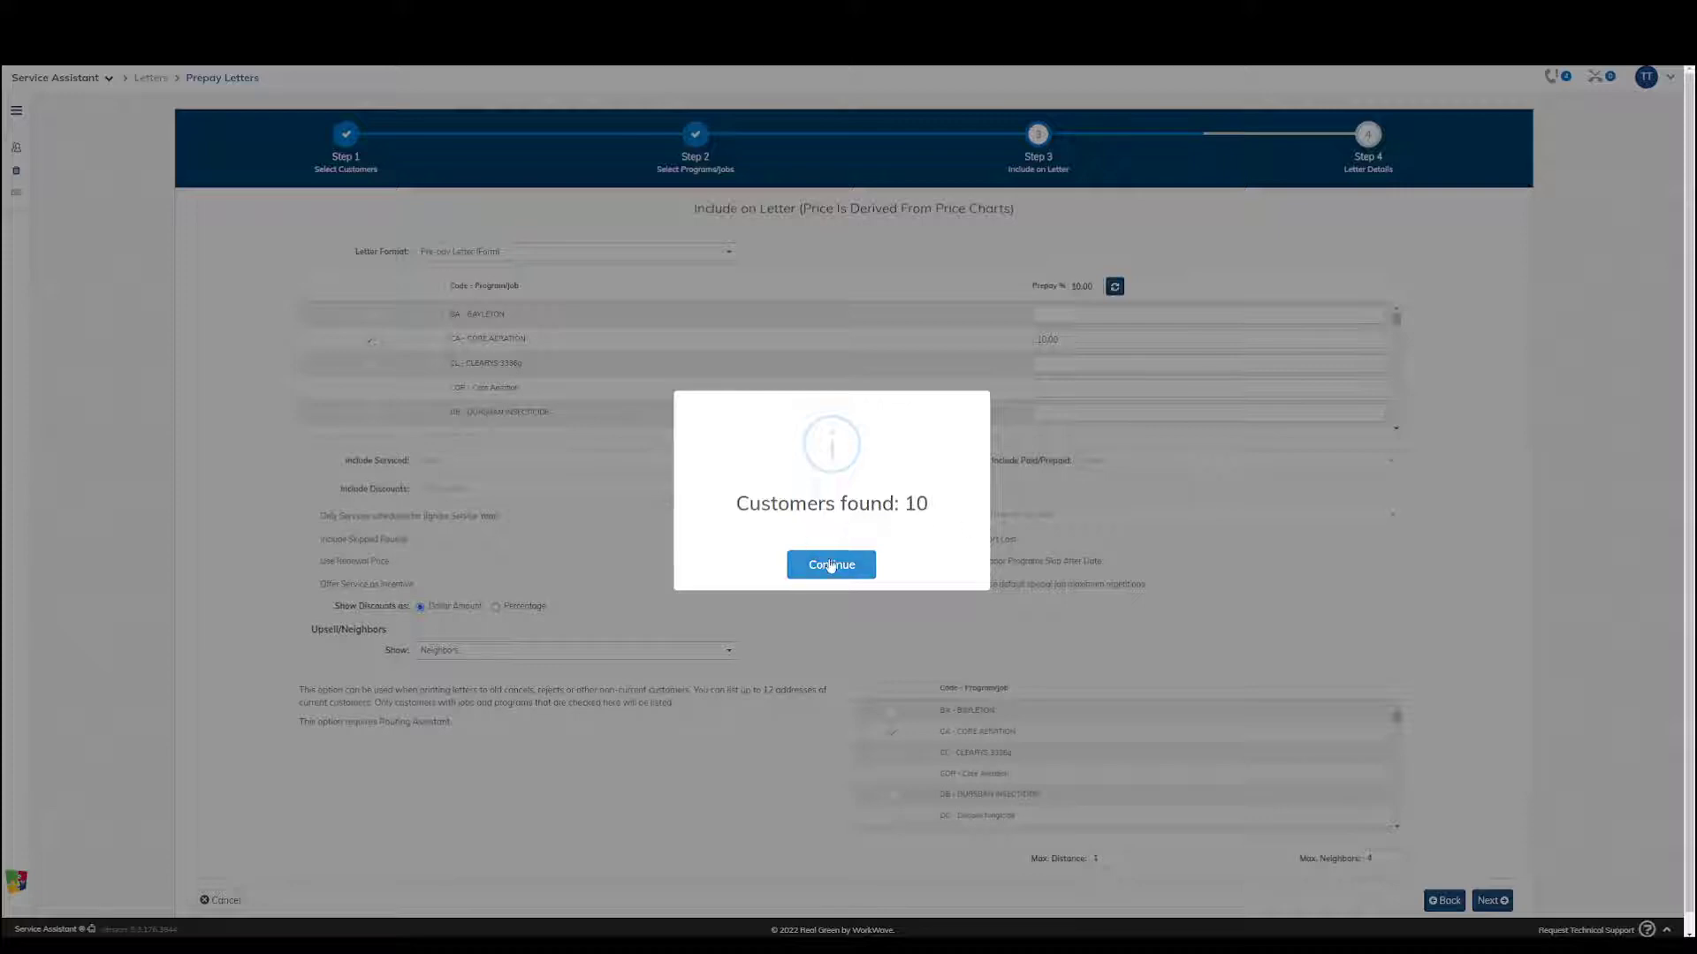
pyautogui.click(831, 566)
pyautogui.scroll(-2, 623, 373)
pyautogui.scroll(-10, 623, 373)
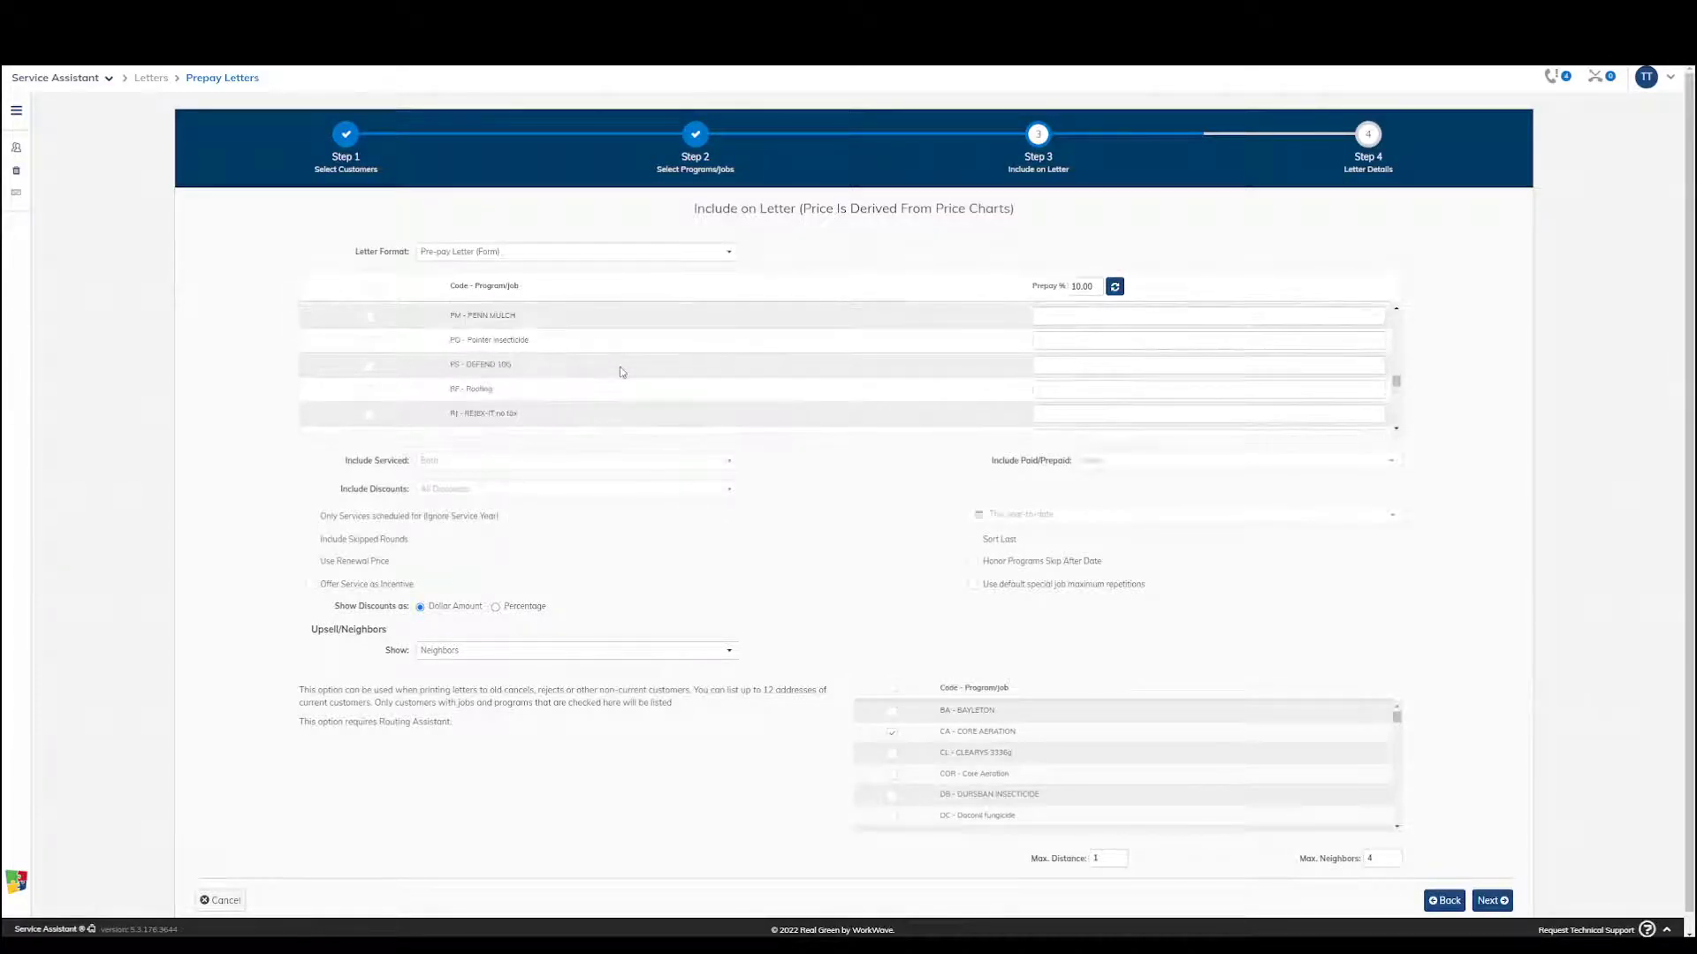
pyautogui.scroll(3, 907, 371)
pyautogui.scroll(10, 907, 371)
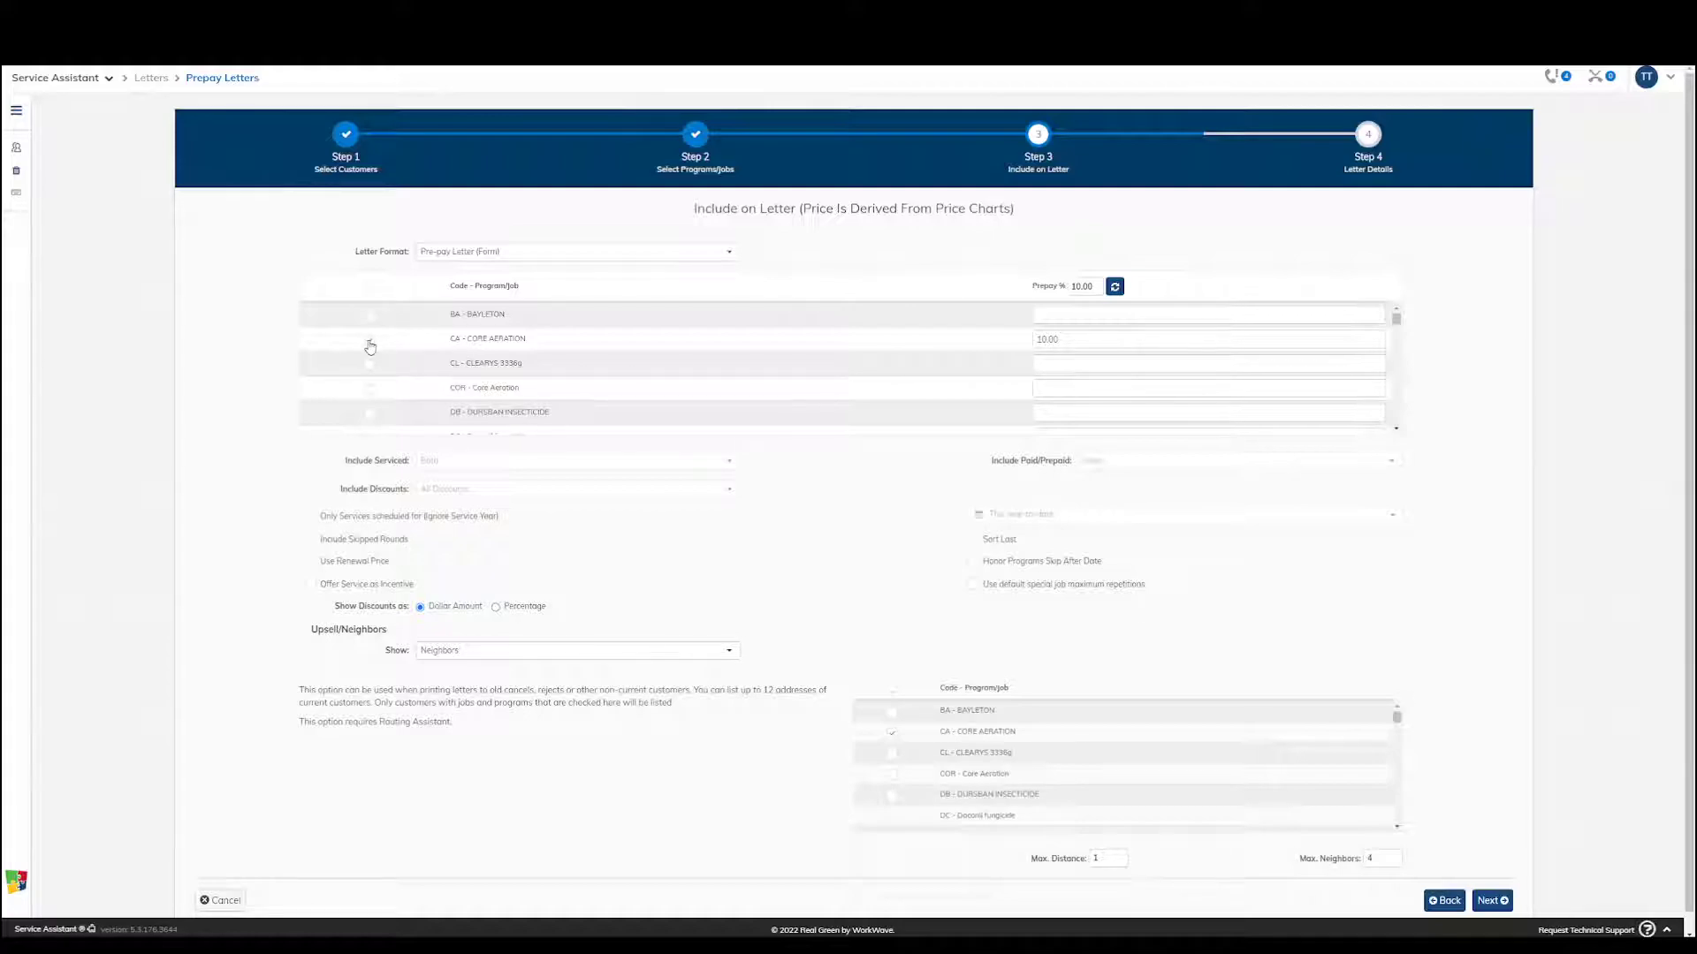
pyautogui.click(1078, 341)
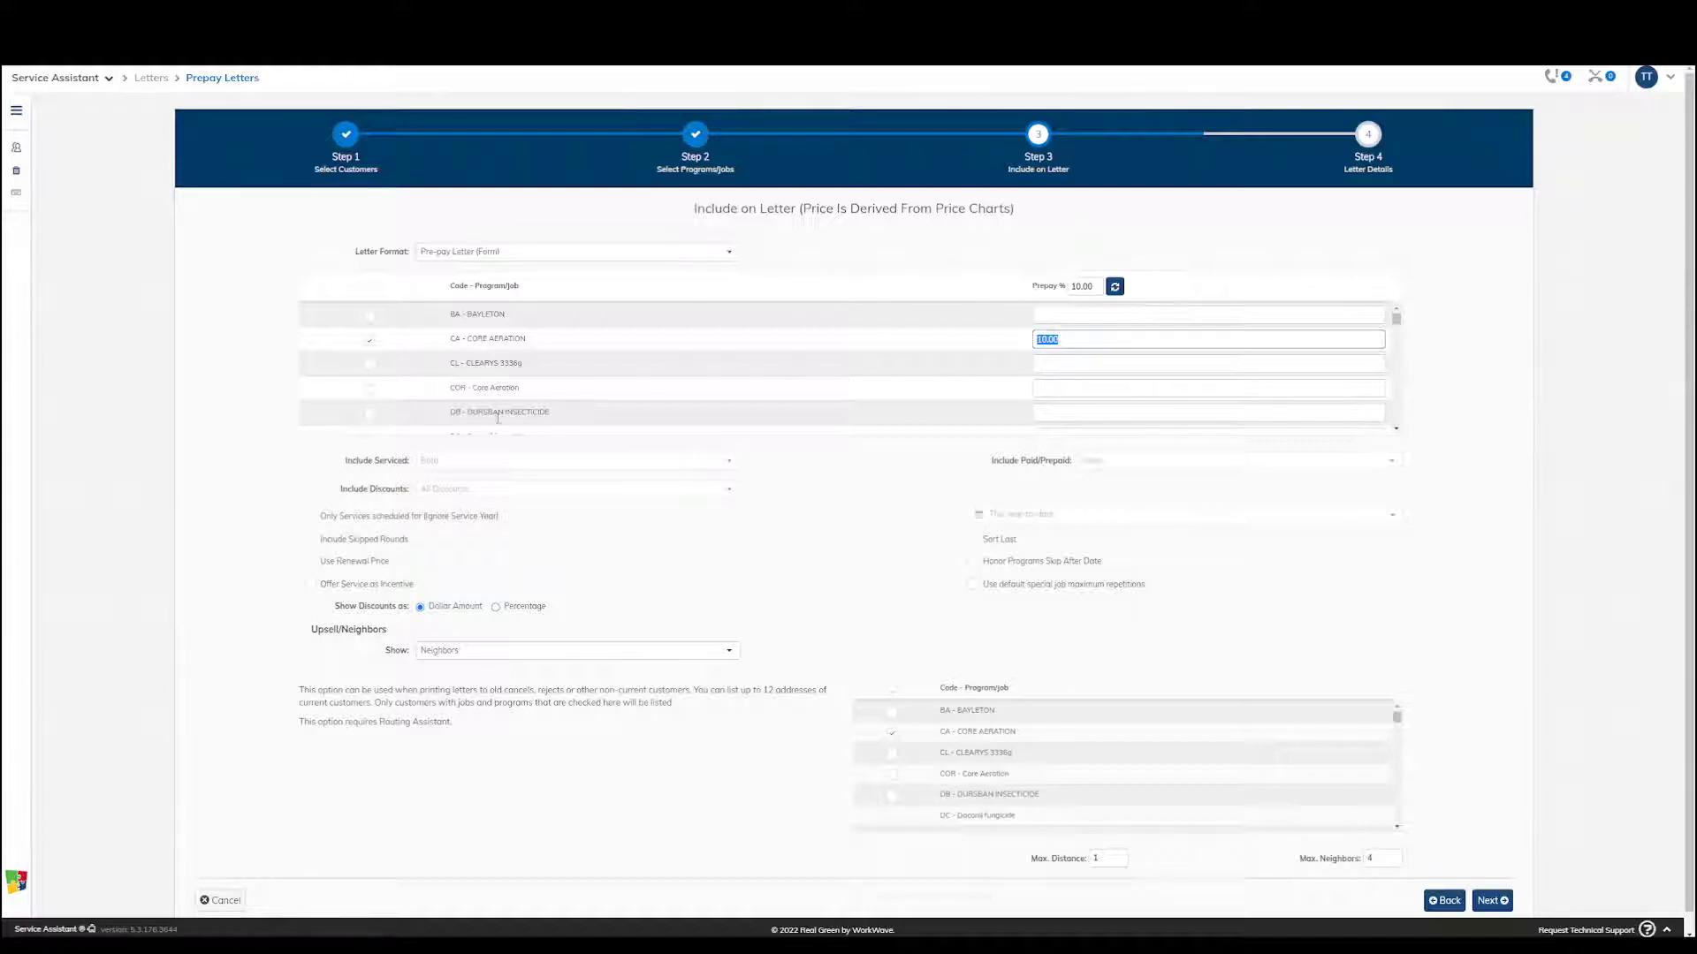
pyautogui.scroll(-5, 623, 355)
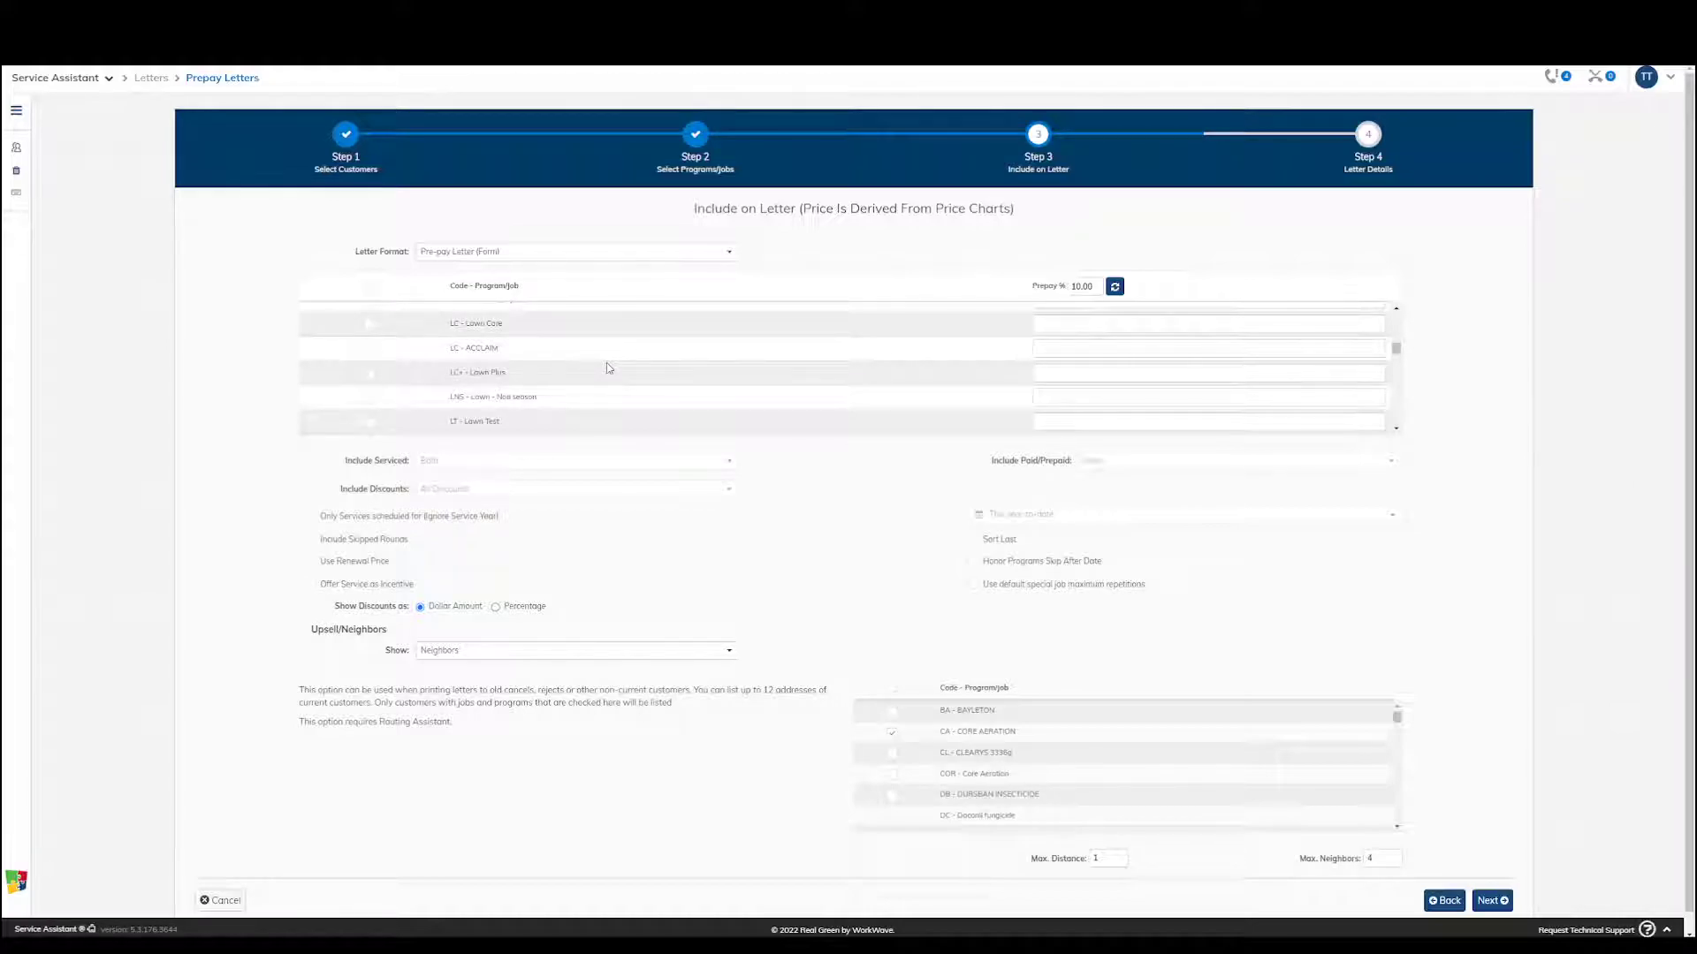
pyautogui.scroll(5, 590, 358)
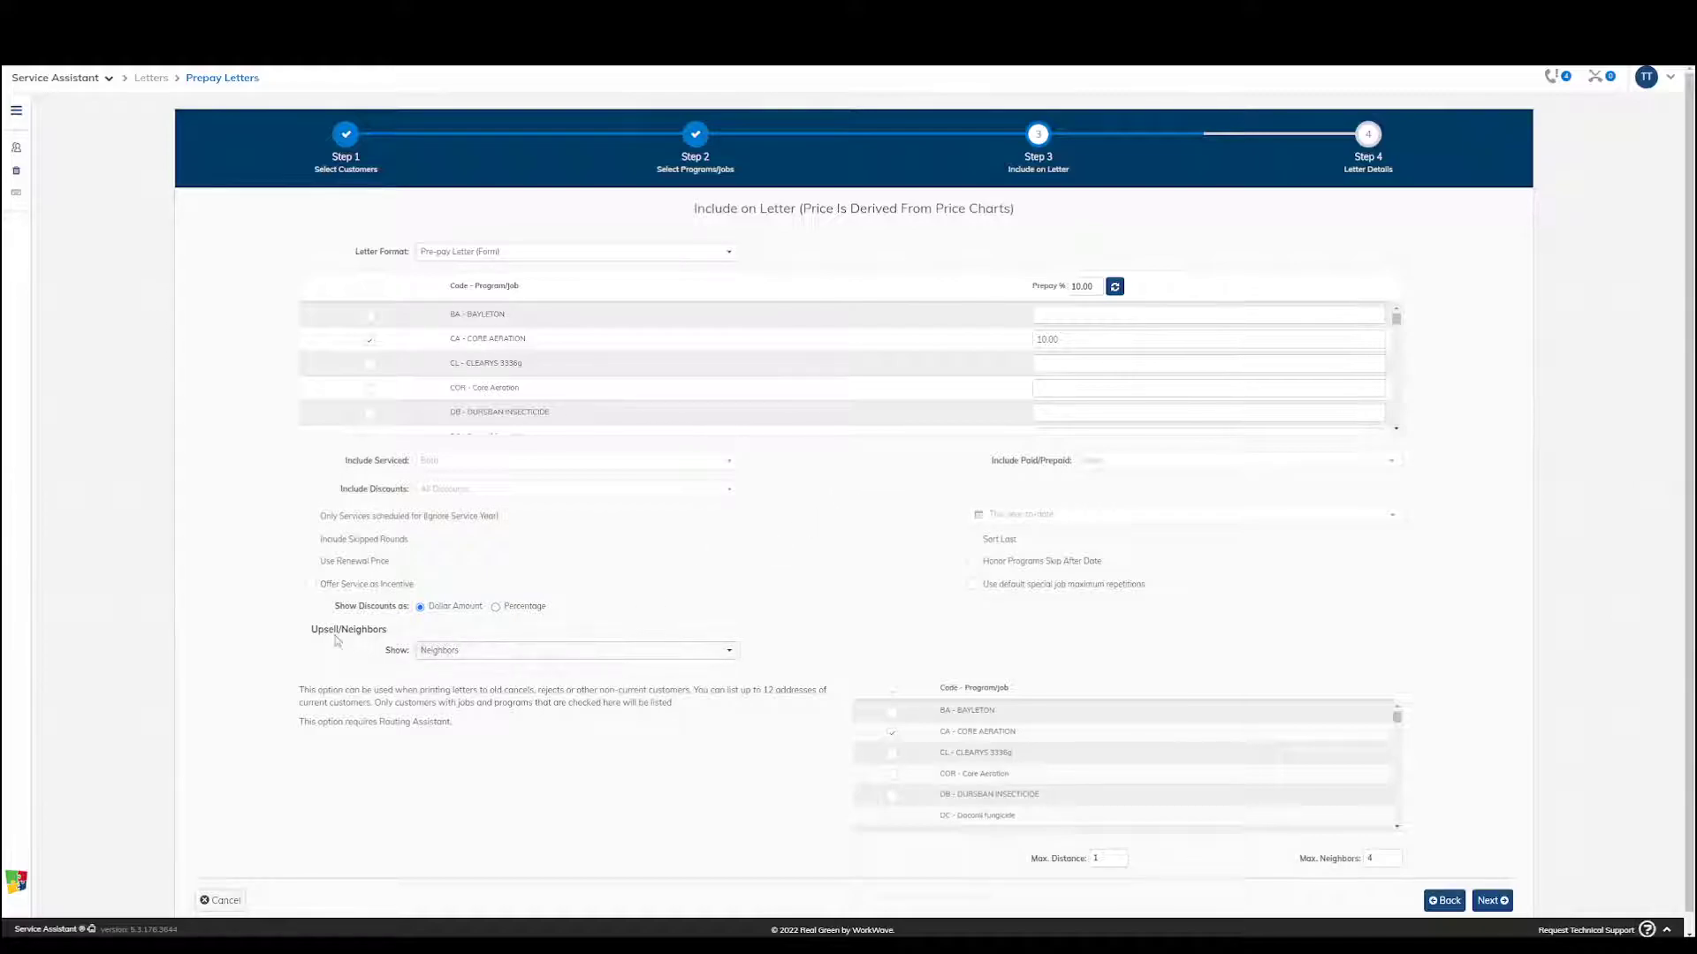
# Examine the Show options available for Upsell/Neighbors and leave the selection as it is
pyautogui.moveTo(311, 634); pyautogui.dragTo(390, 634)
pyautogui.click(466, 650)
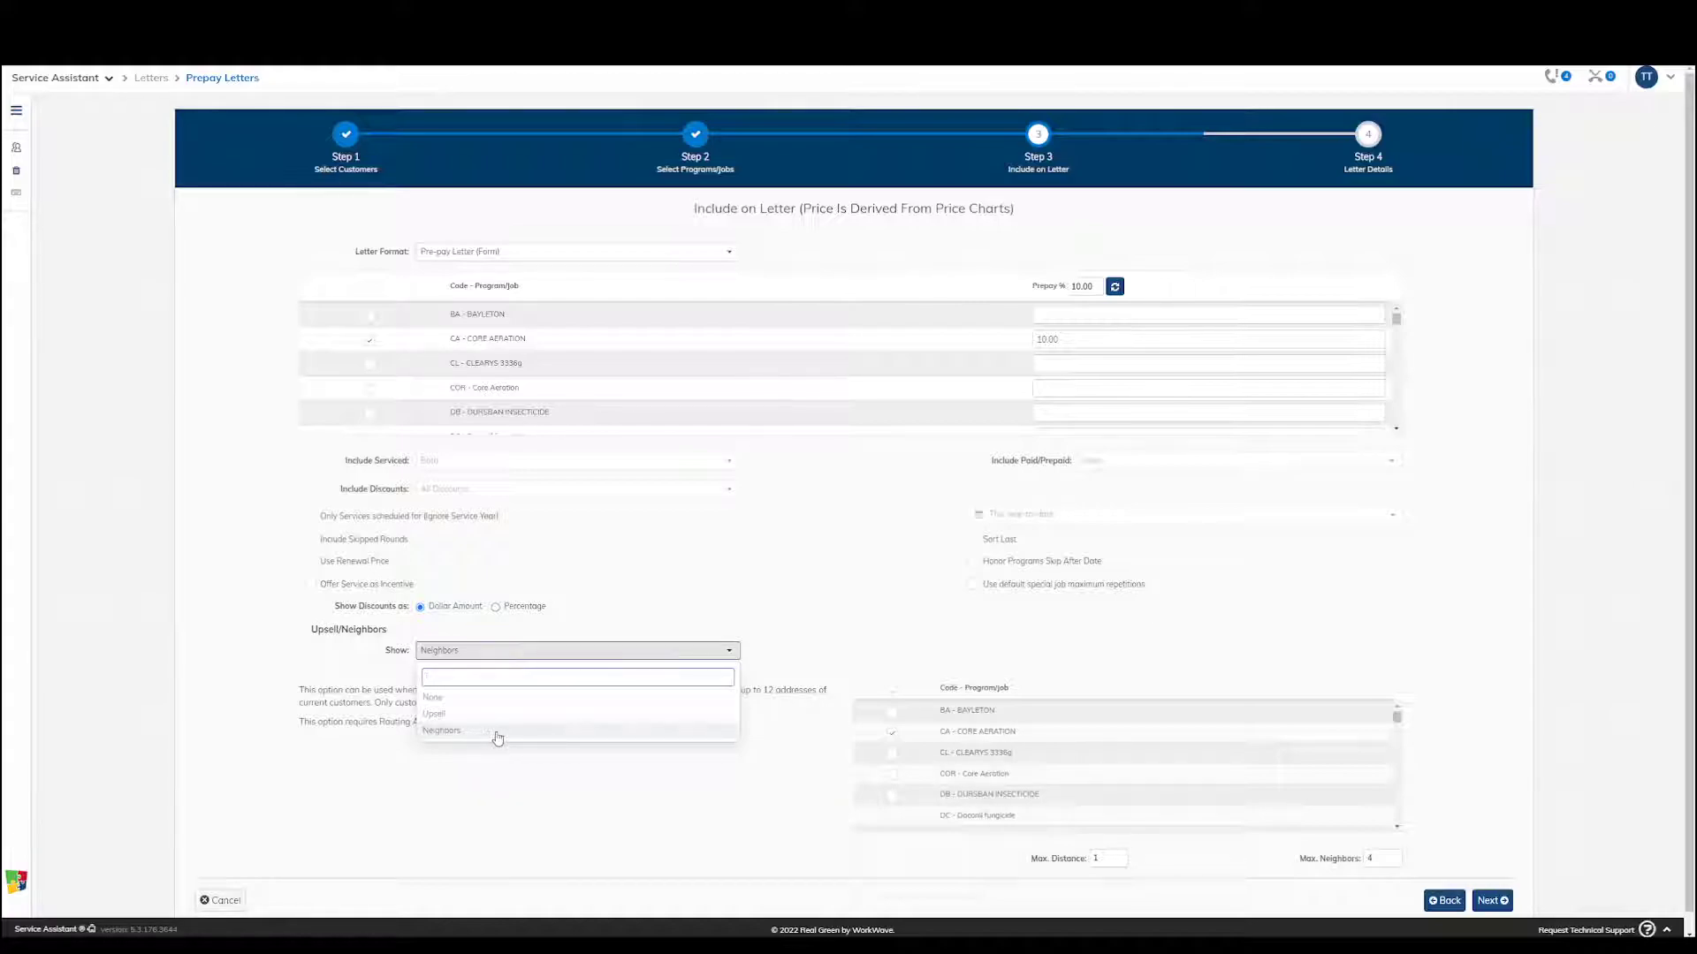
pyautogui.click(790, 606)
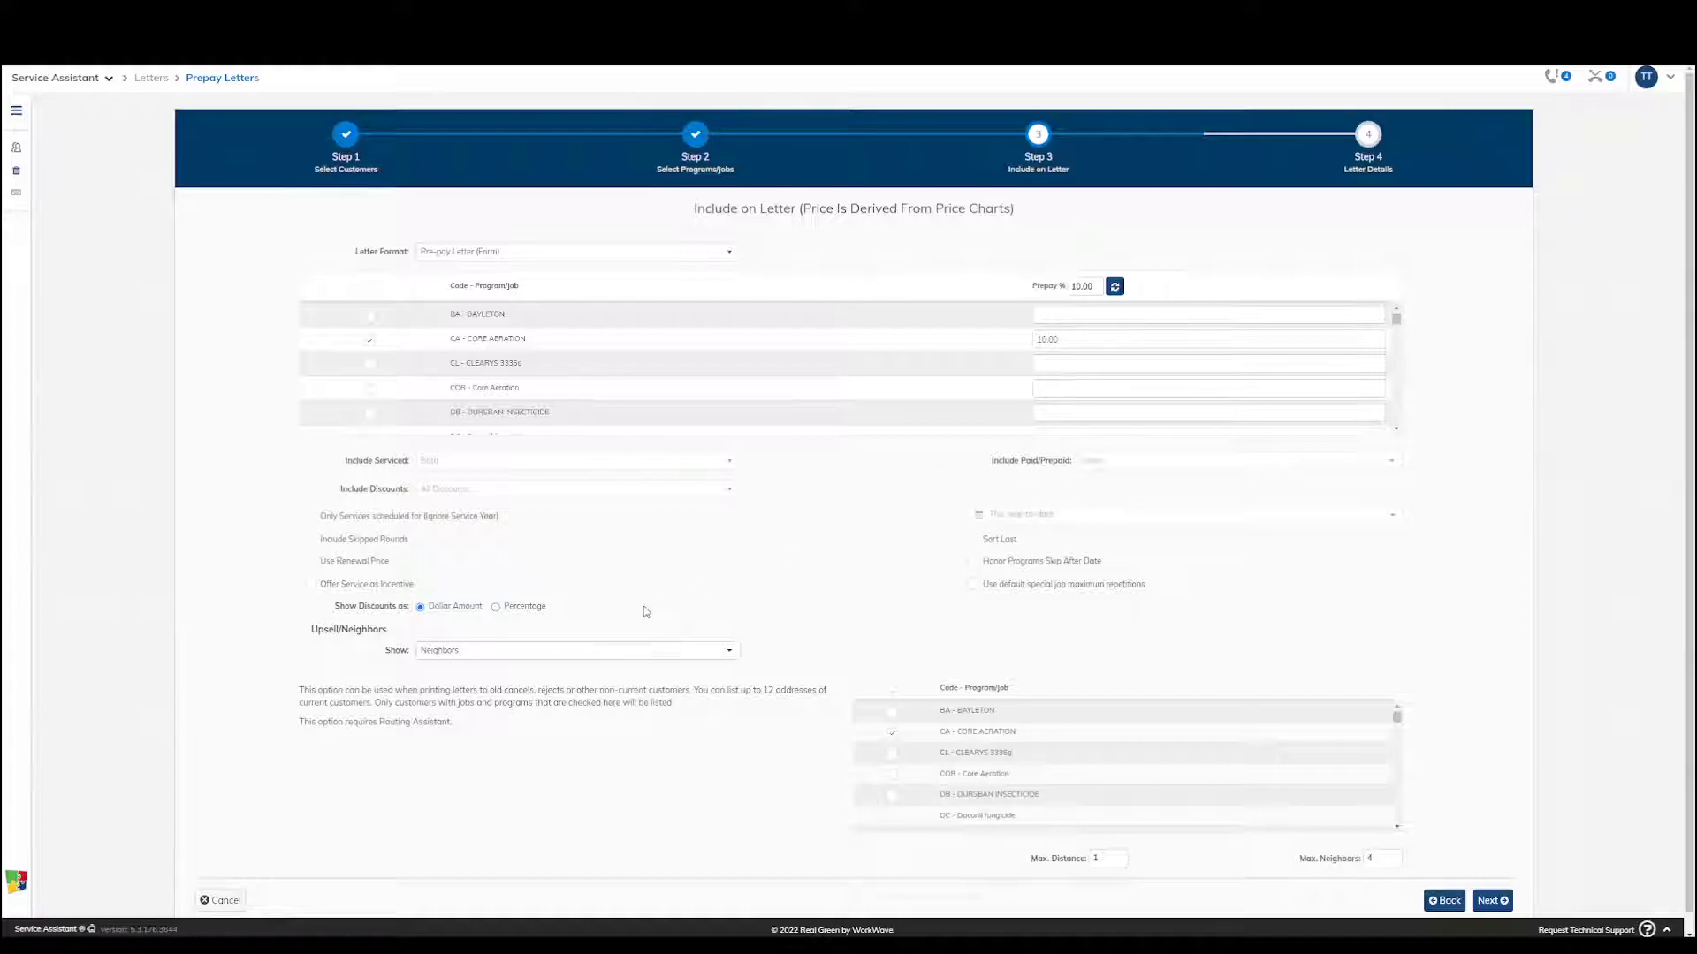
# Set the letter to show discounts as a percentage
pyautogui.scroll(-1, 647, 612)
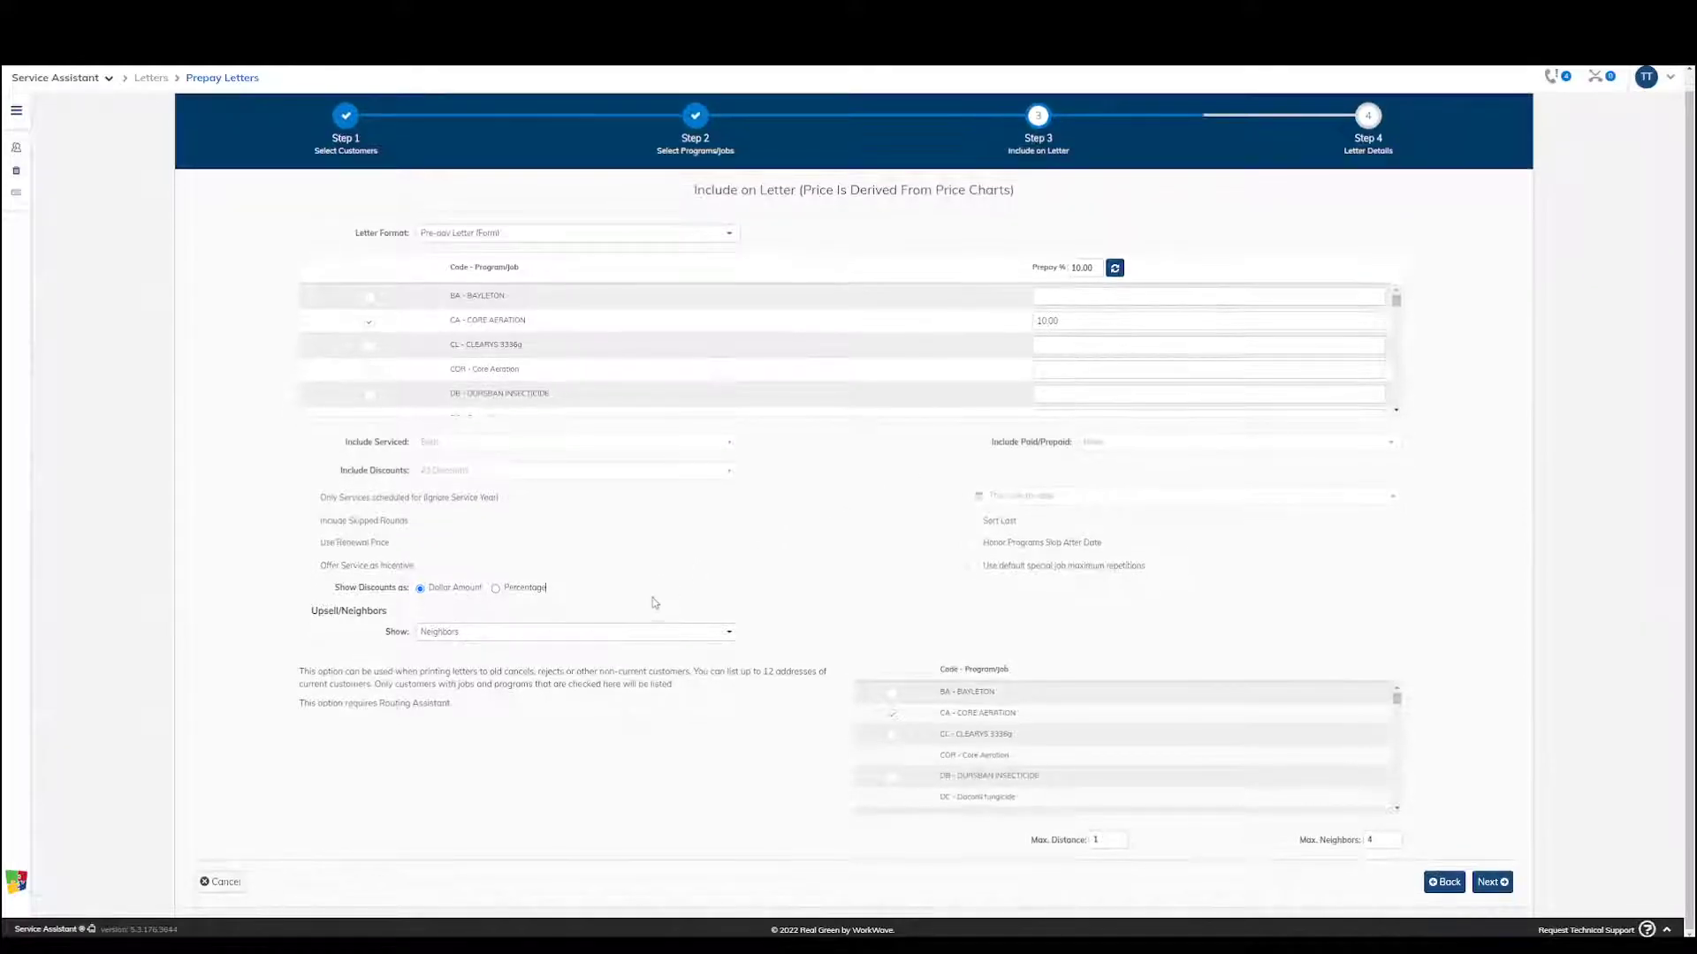
pyautogui.click(495, 588)
pyautogui.click(457, 589)
# Keep Neighbors as the Upsell/Neighbors option and review its maximum distance and maximum neighbors settings
pyautogui.click(503, 640)
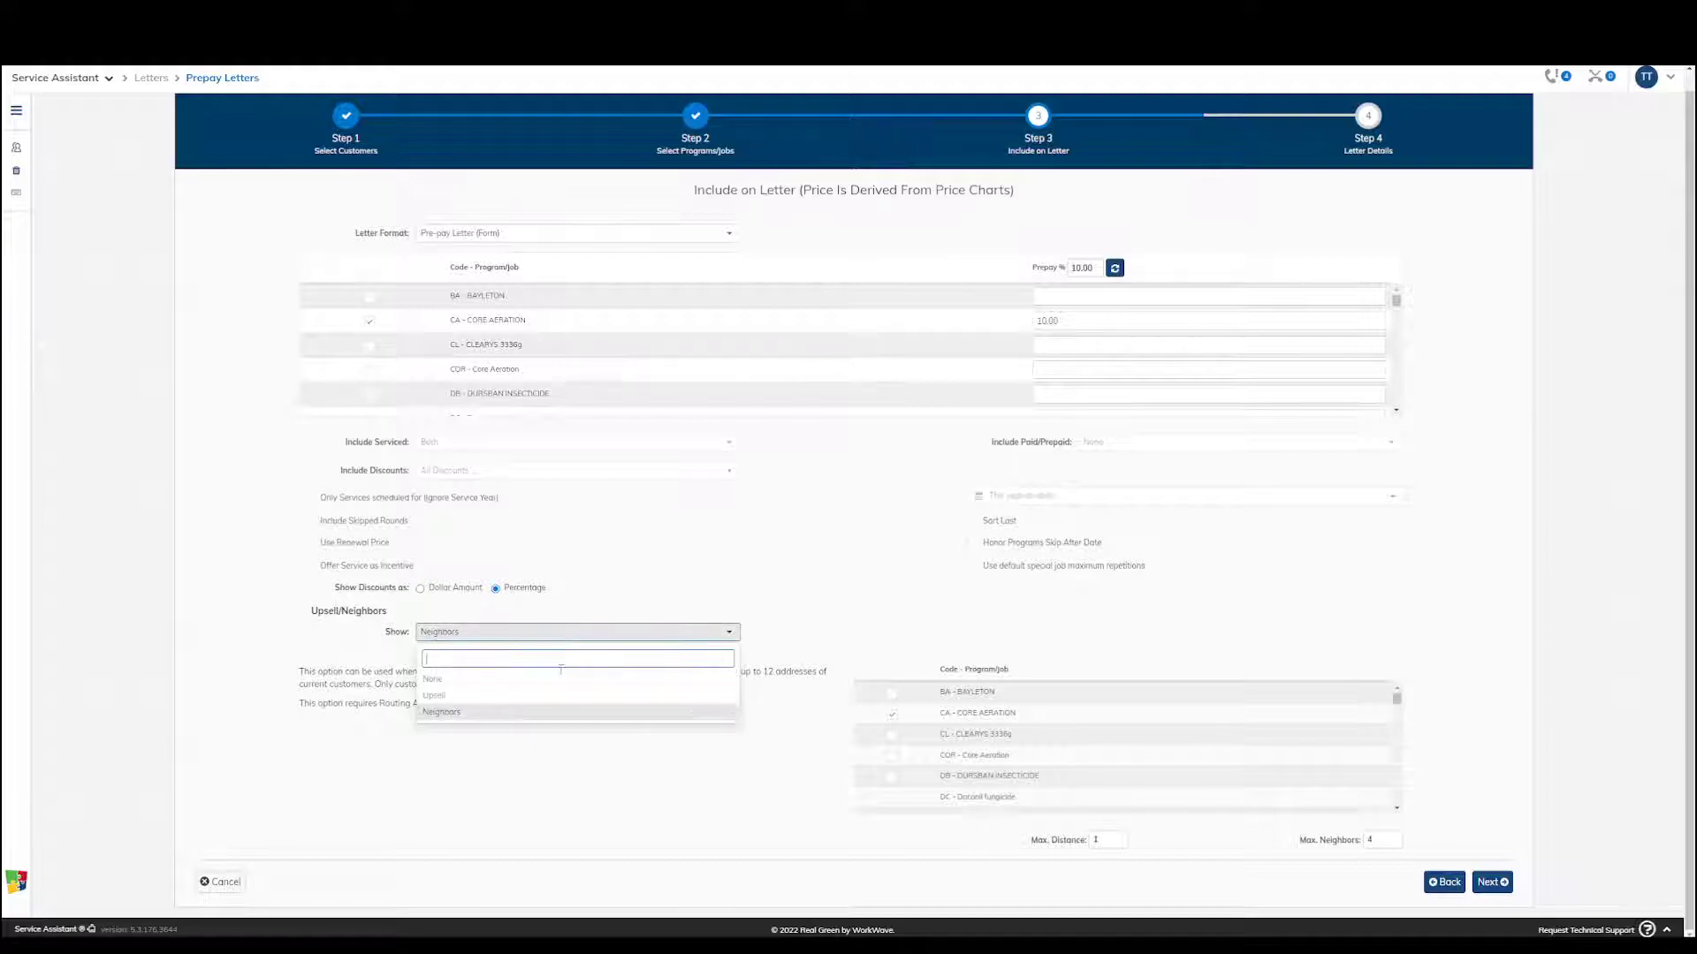
pyautogui.click(471, 717)
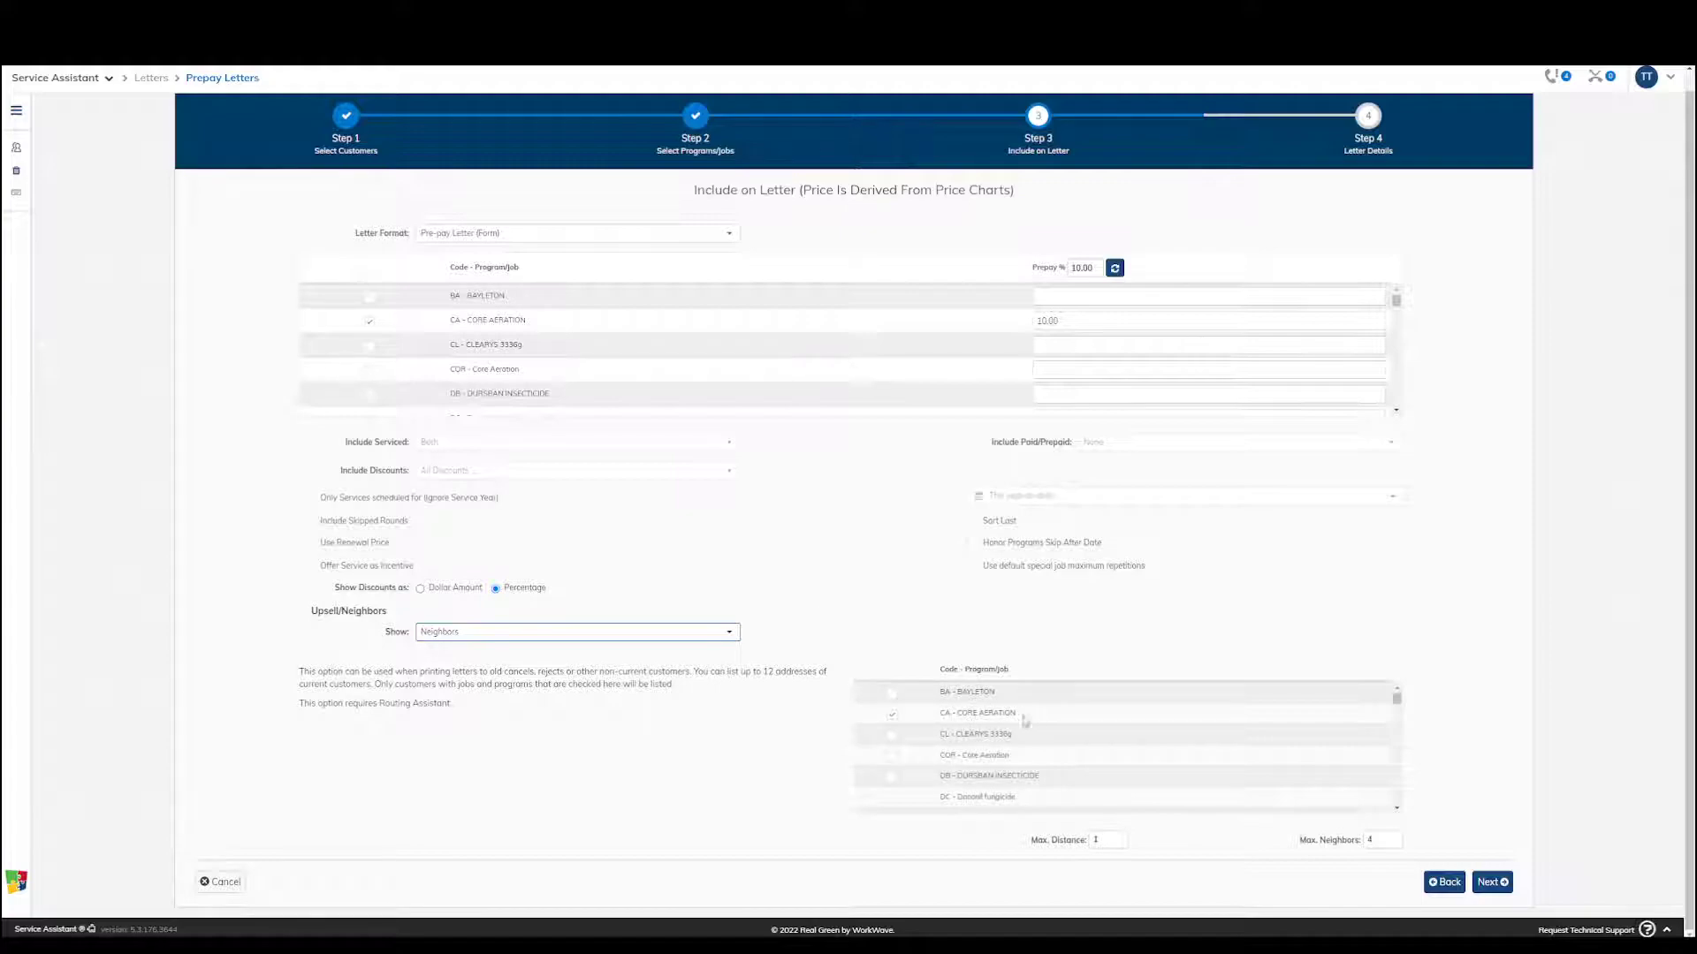
pyautogui.click(1109, 841)
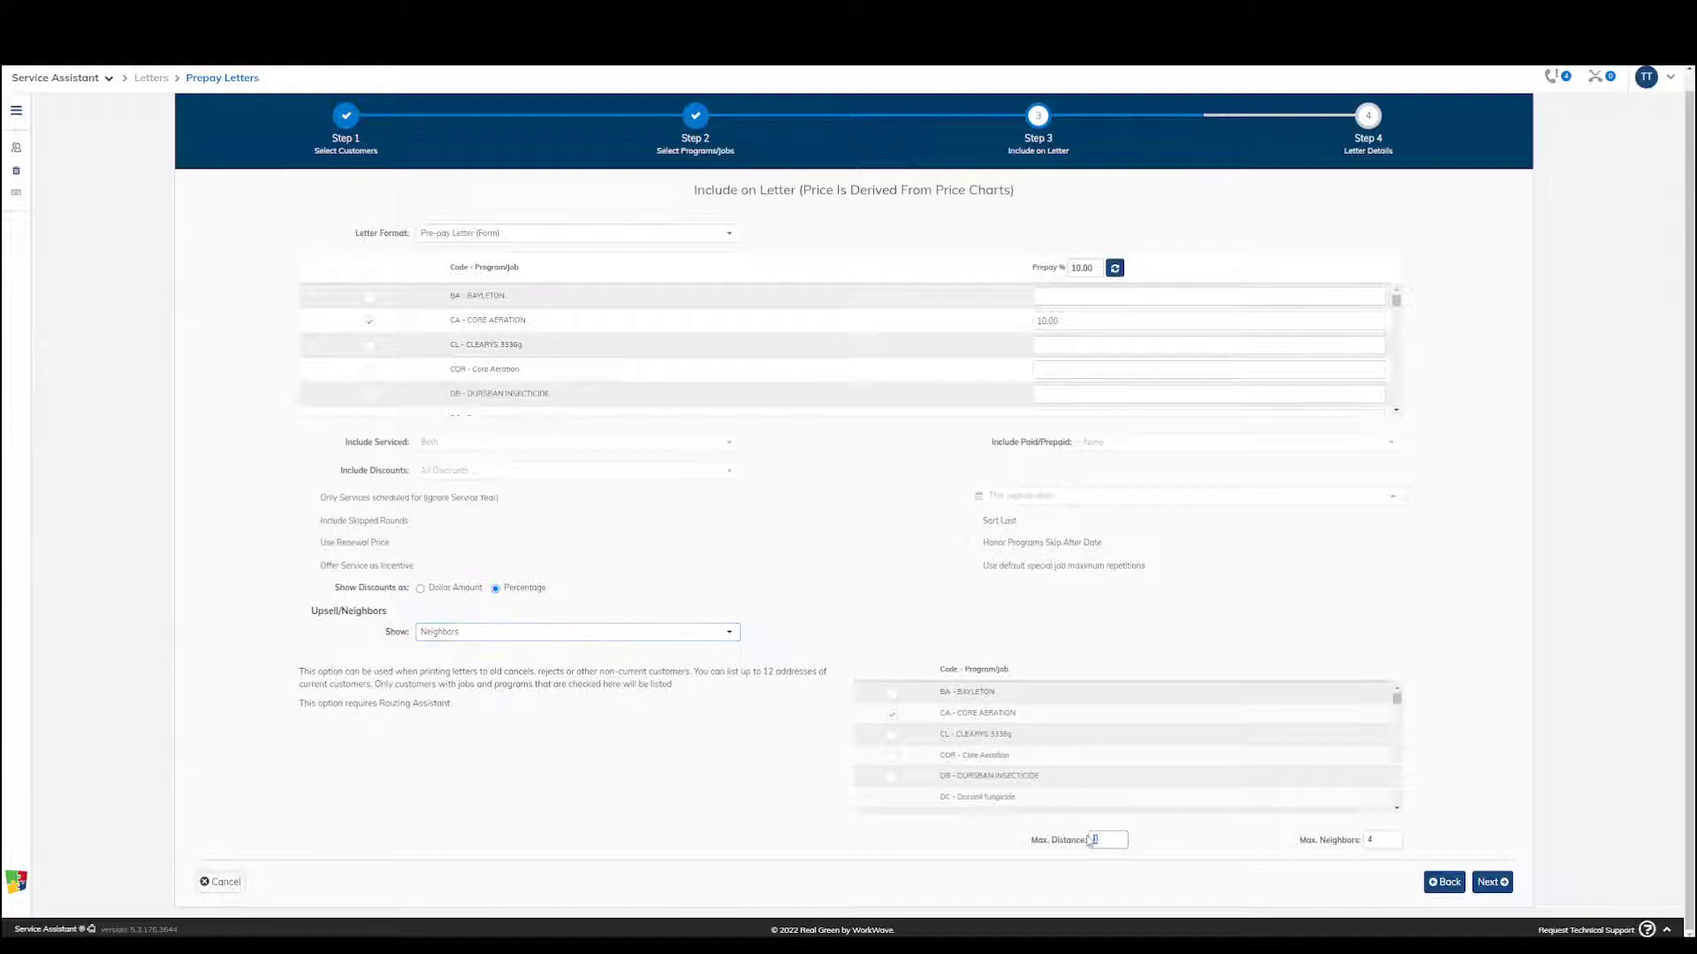
pyautogui.doubleClick(1370, 840)
pyautogui.click(1501, 808)
# Continue to the Letter Details stage and clear the entire letter text
pyautogui.click(1492, 883)
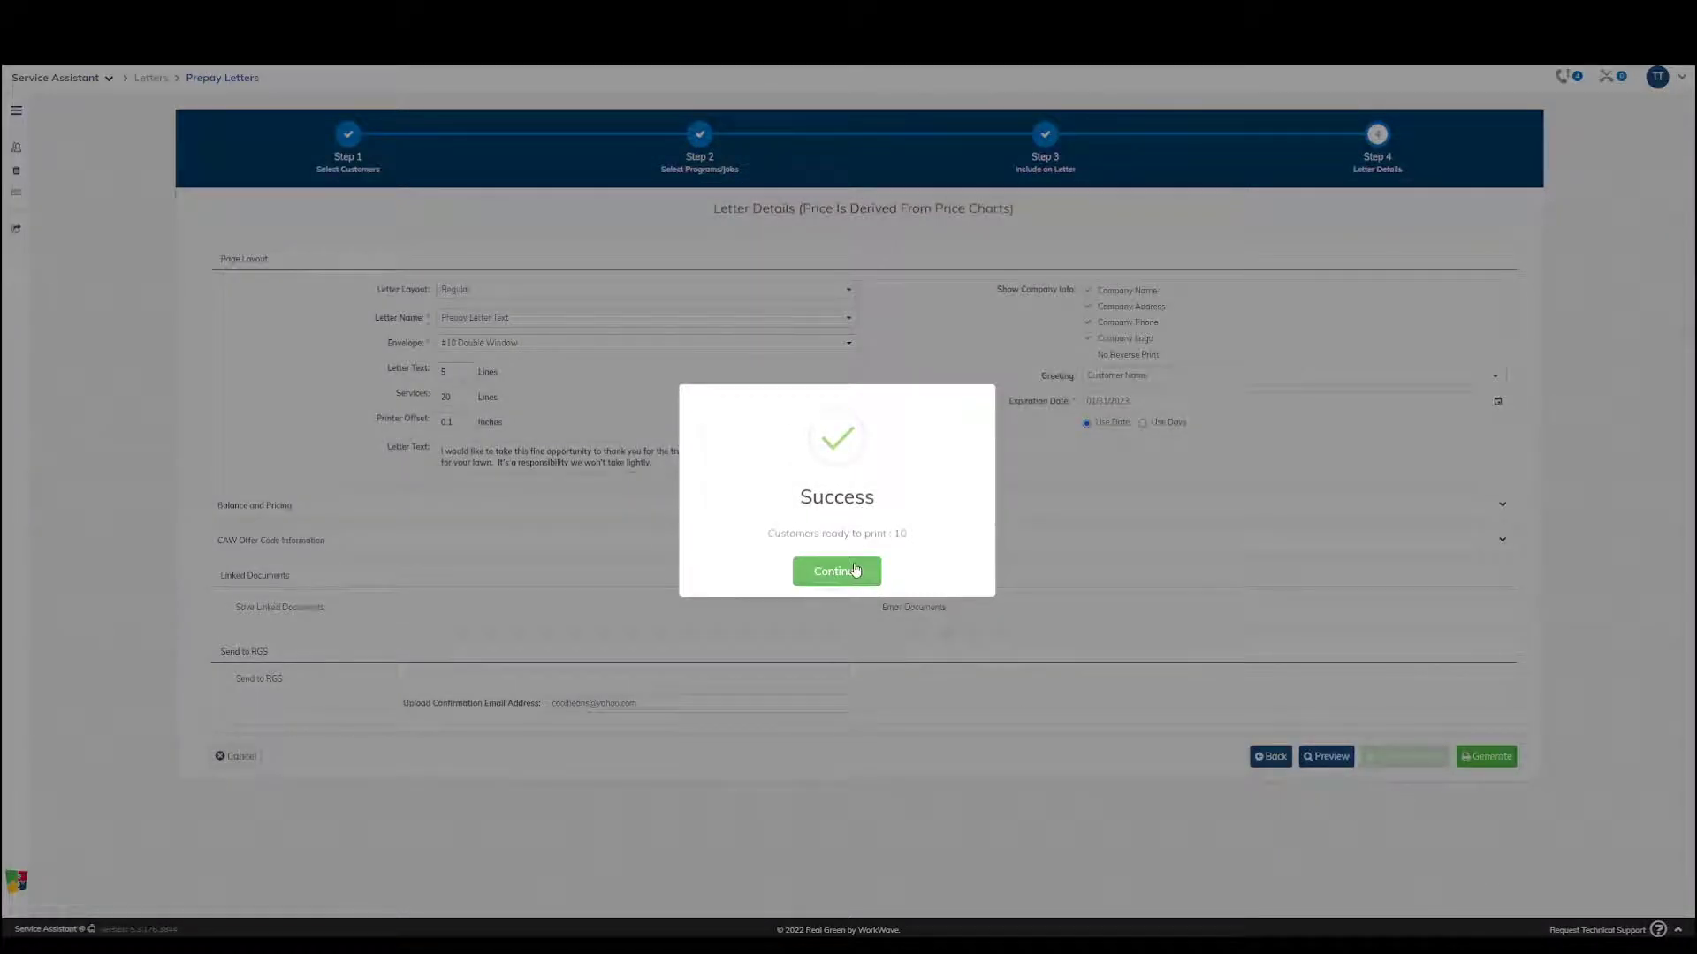
pyautogui.click(856, 570)
pyautogui.moveTo(854, 464); pyautogui.dragTo(432, 454)
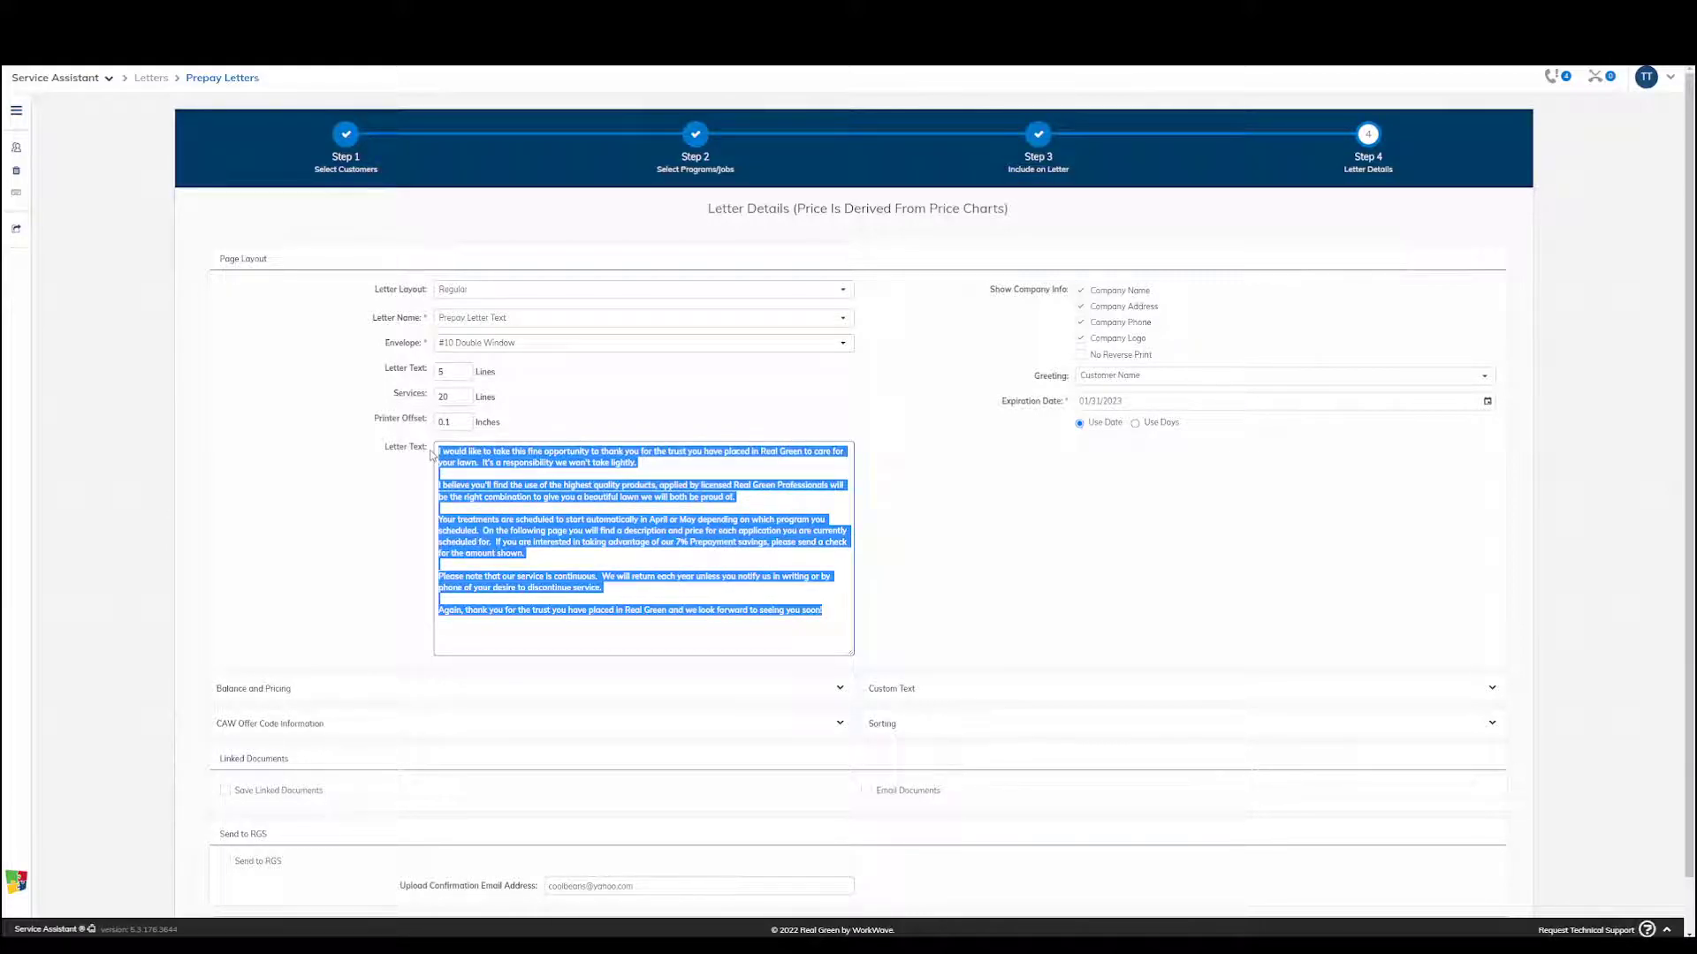
pyautogui.press('BackSpace')
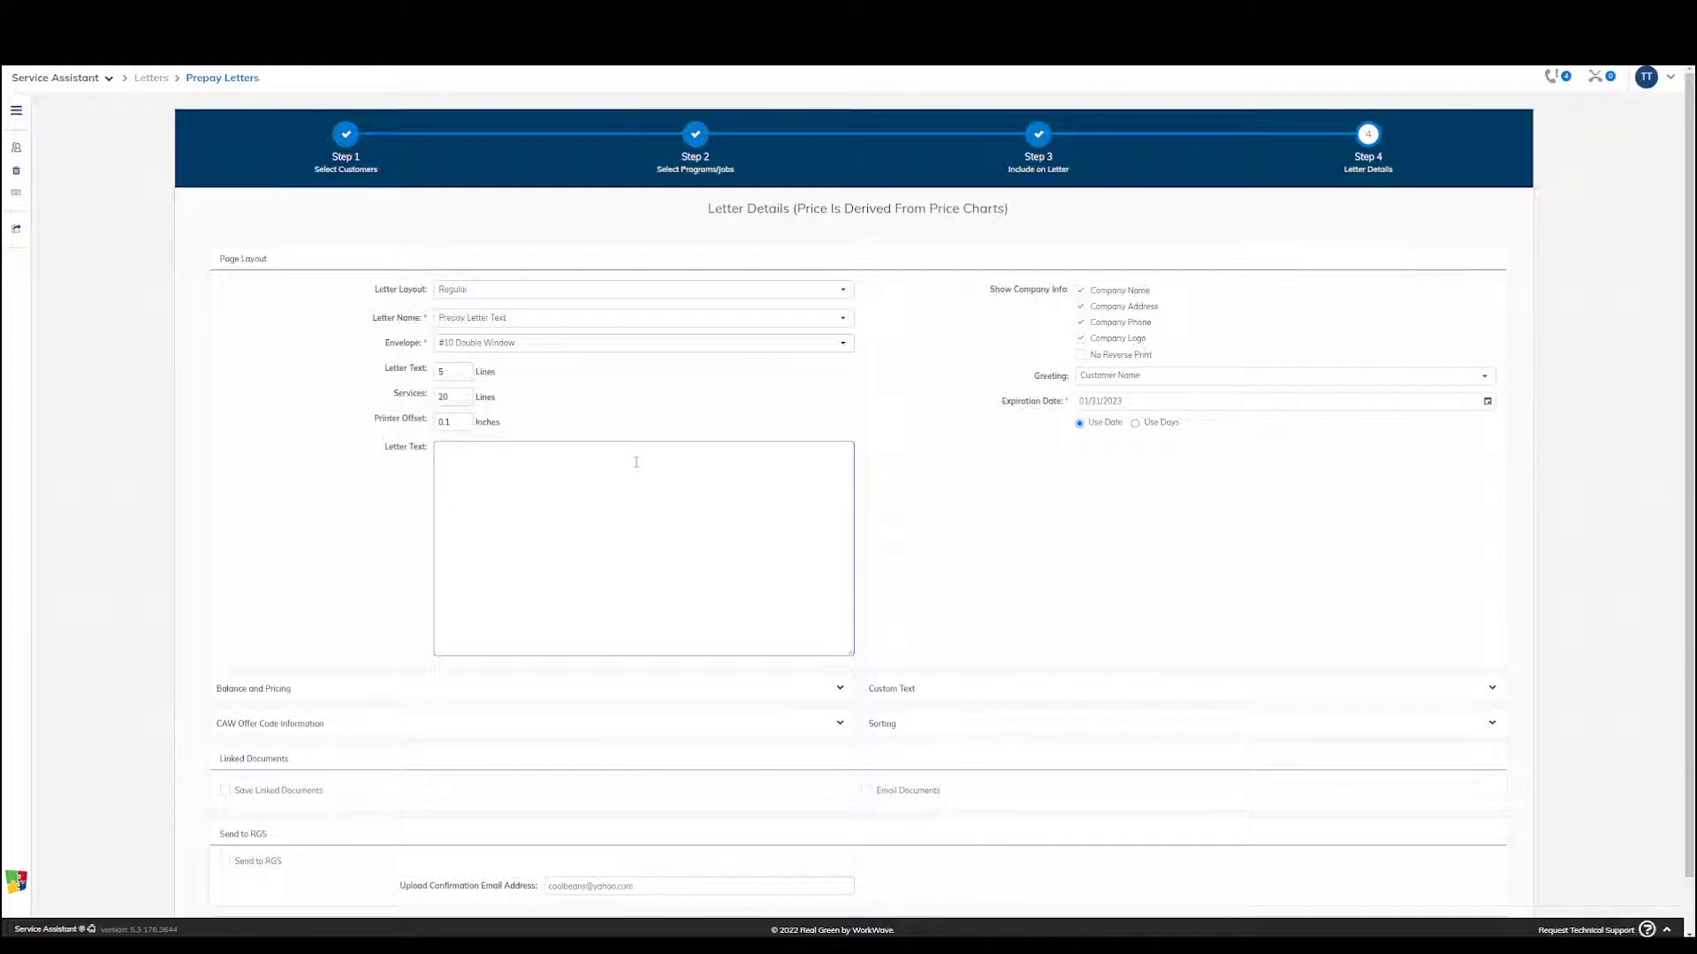
# Try the Alternative greeting, review its replacement text, and set the greeting back to Customer Name
pyautogui.click(1149, 401)
pyautogui.click(1163, 376)
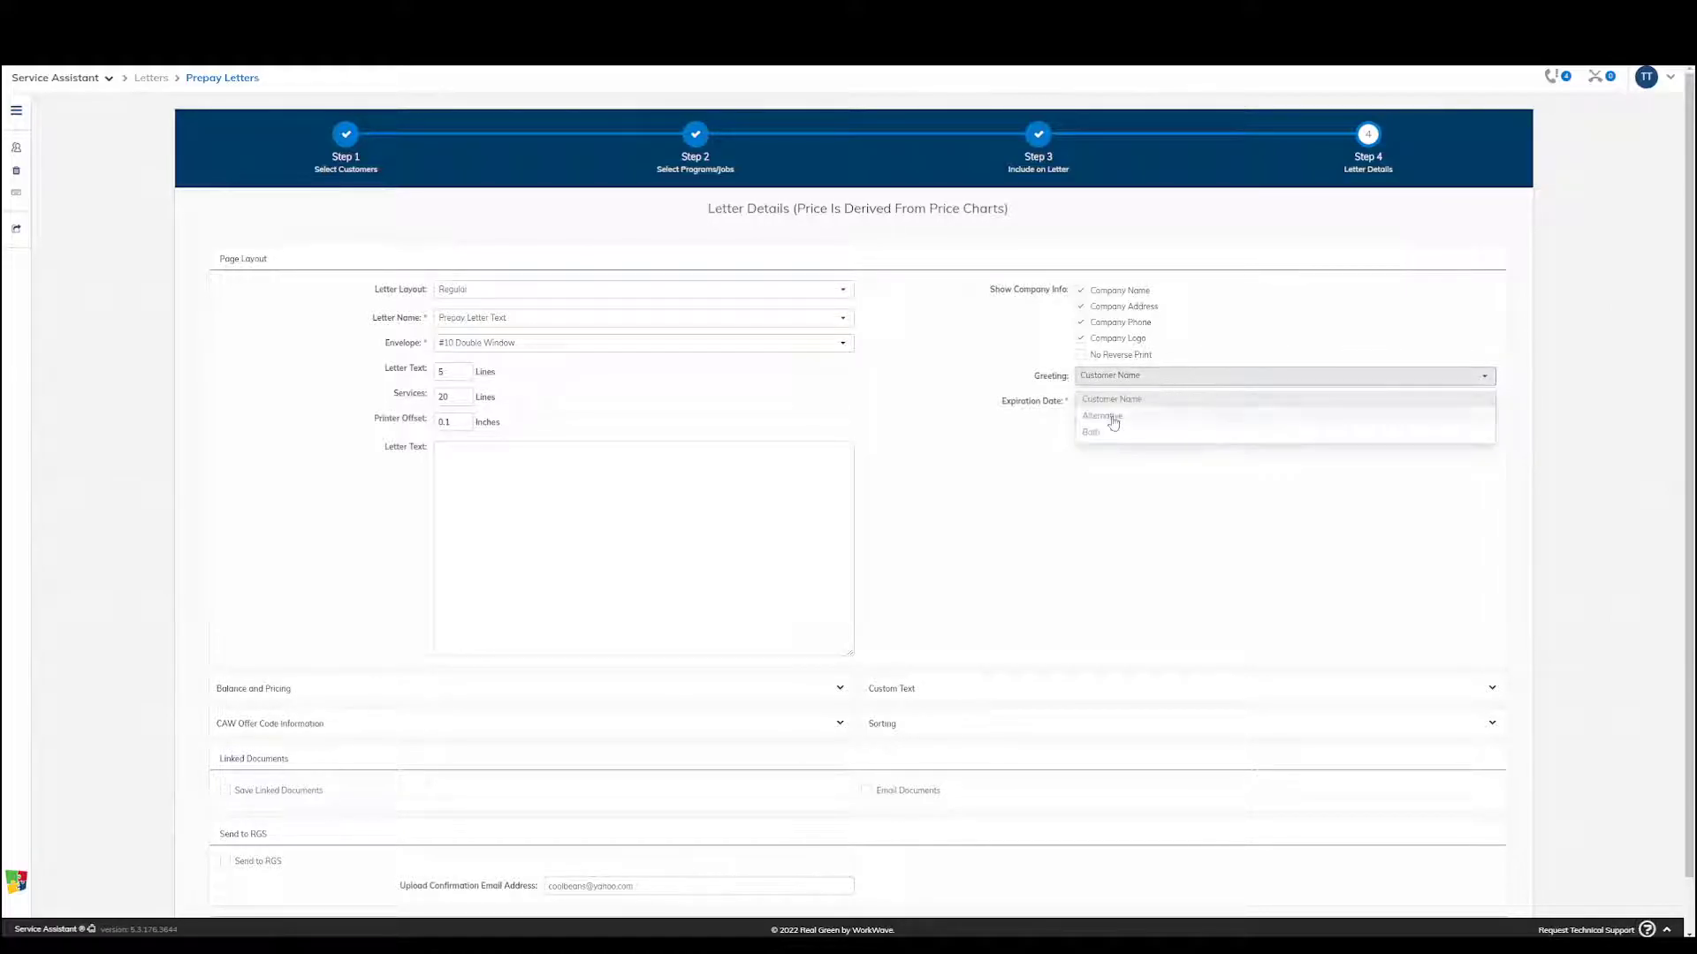
pyautogui.click(1114, 422)
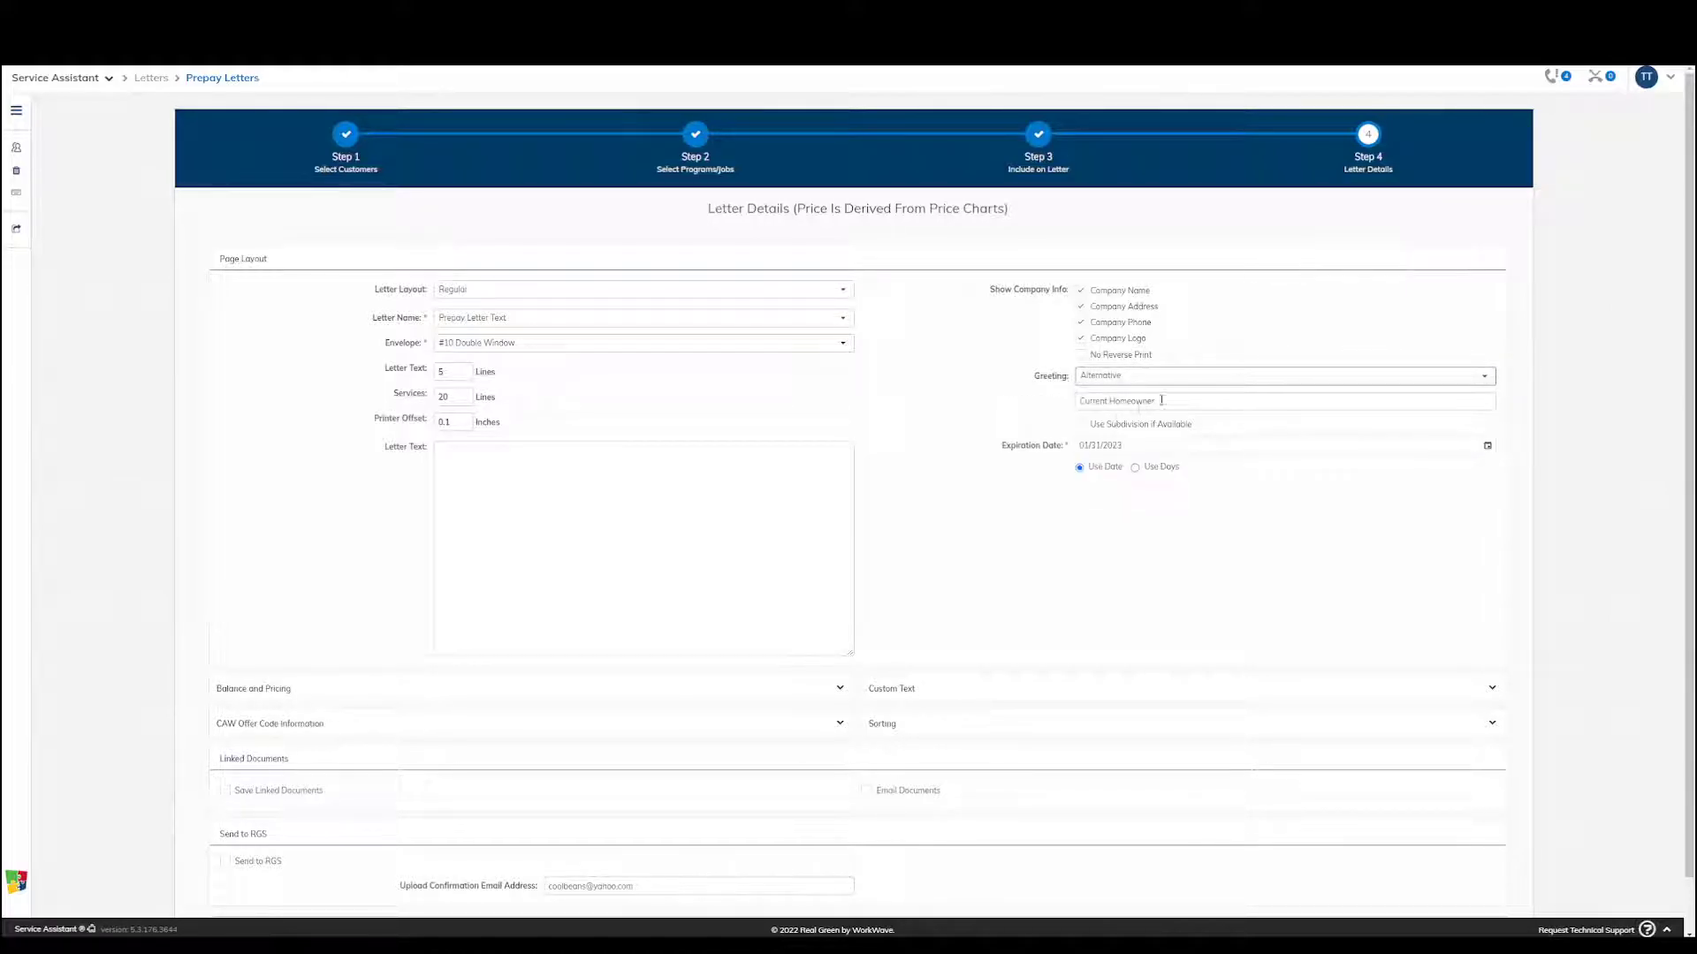
pyautogui.moveTo(1175, 401); pyautogui.dragTo(1052, 400)
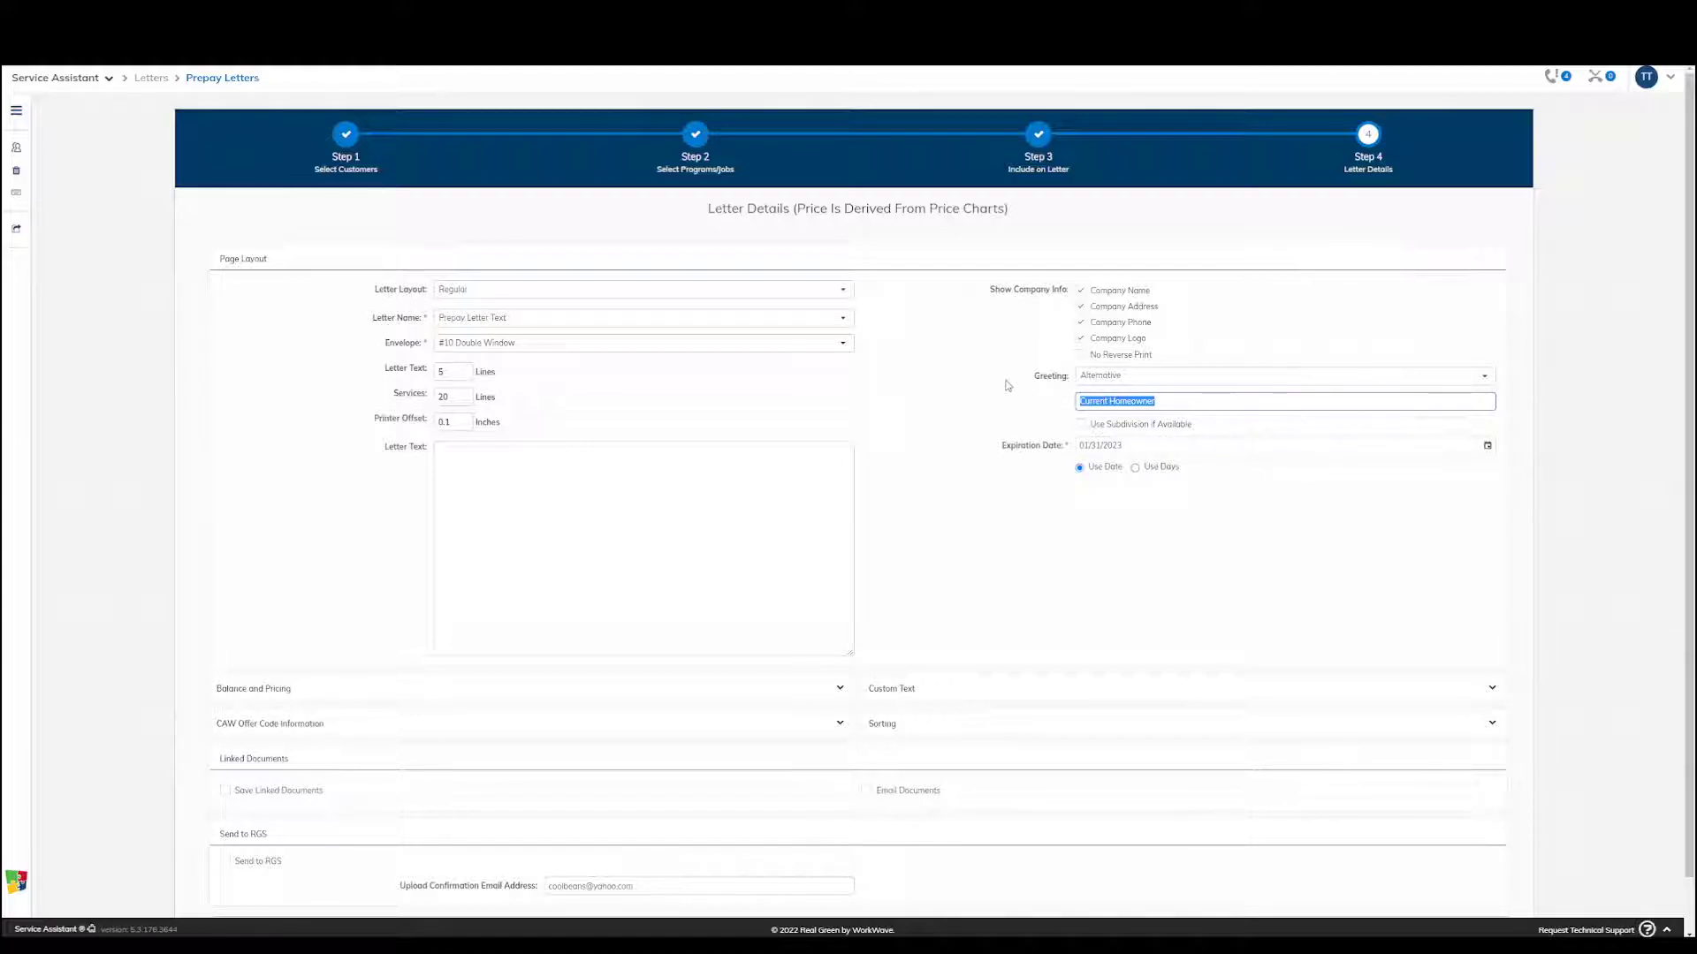
pyautogui.click(1283, 376)
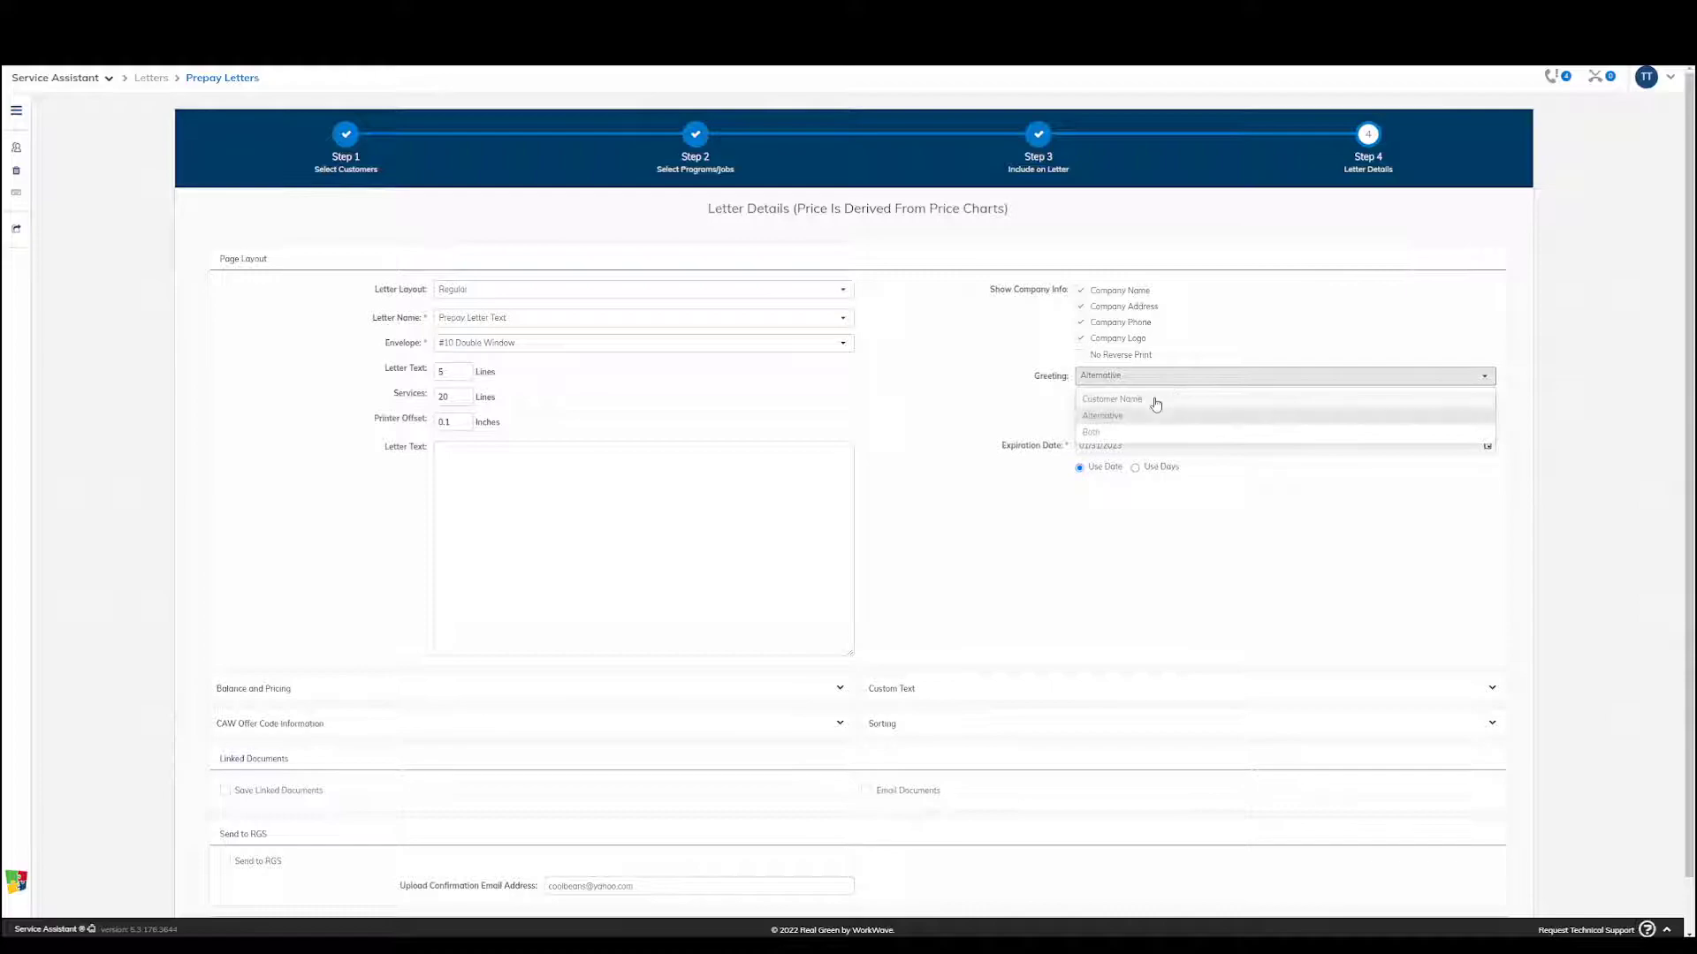
pyautogui.click(1156, 402)
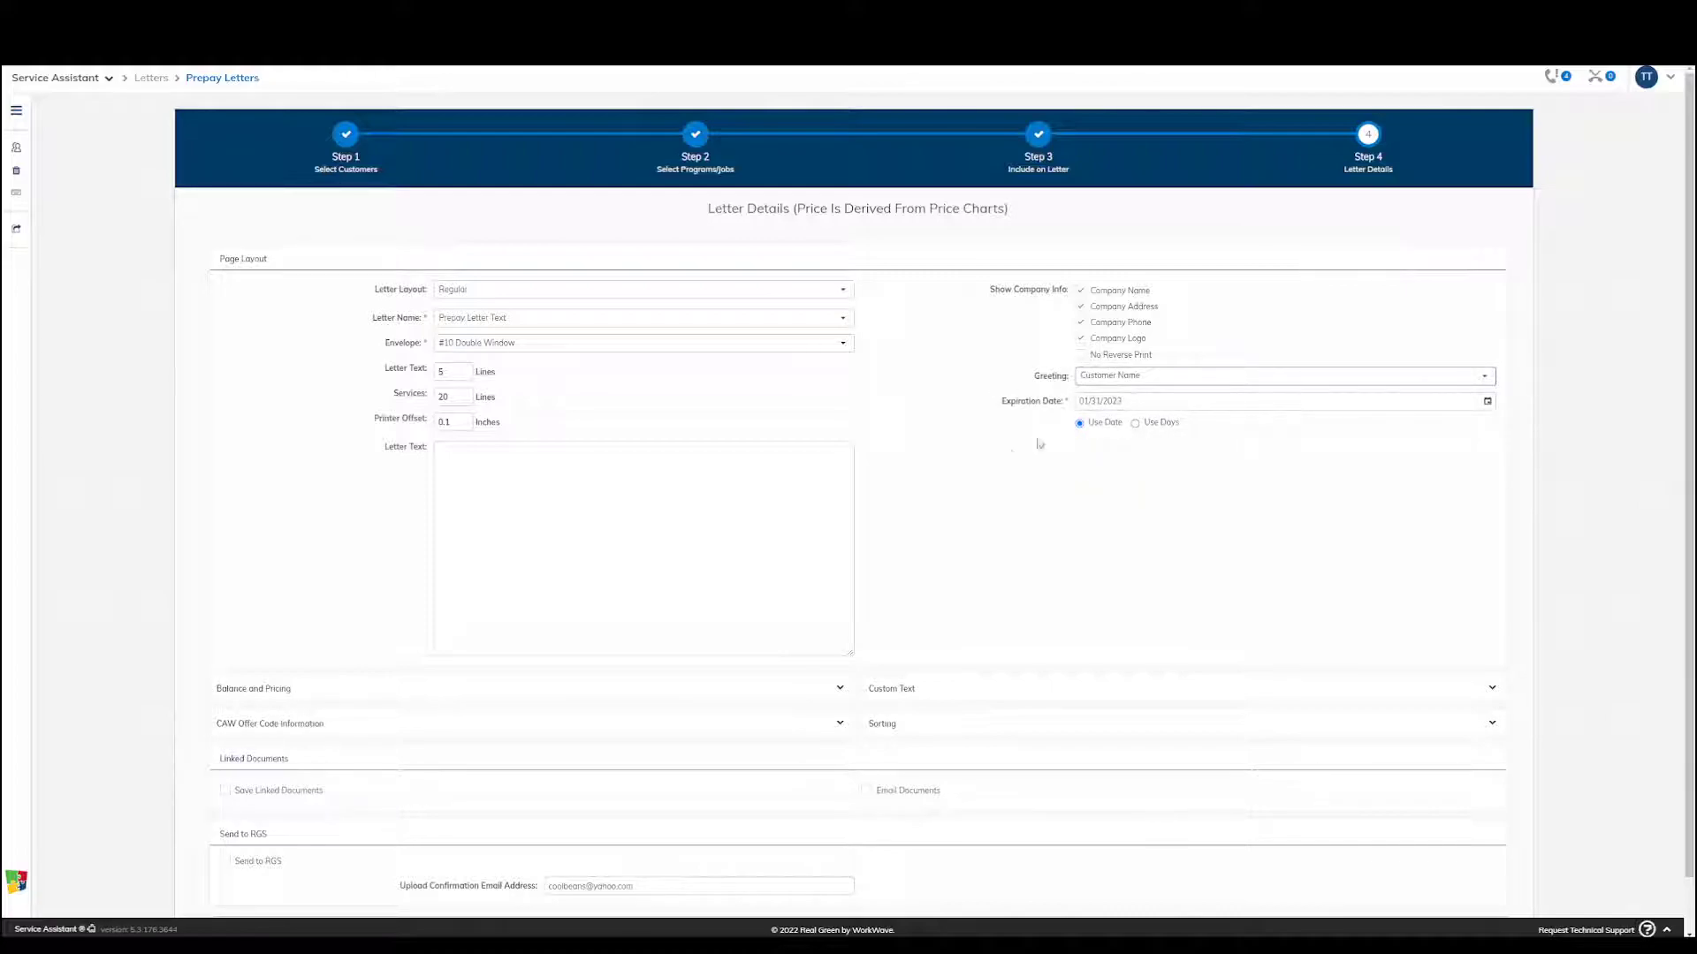
# Expand the Balance and Pricing, Custom Text, CAW Offer Code Information and Sorting sections of the letter details
pyautogui.scroll(-1, 915, 496)
pyautogui.click(840, 631)
pyautogui.click(1492, 631)
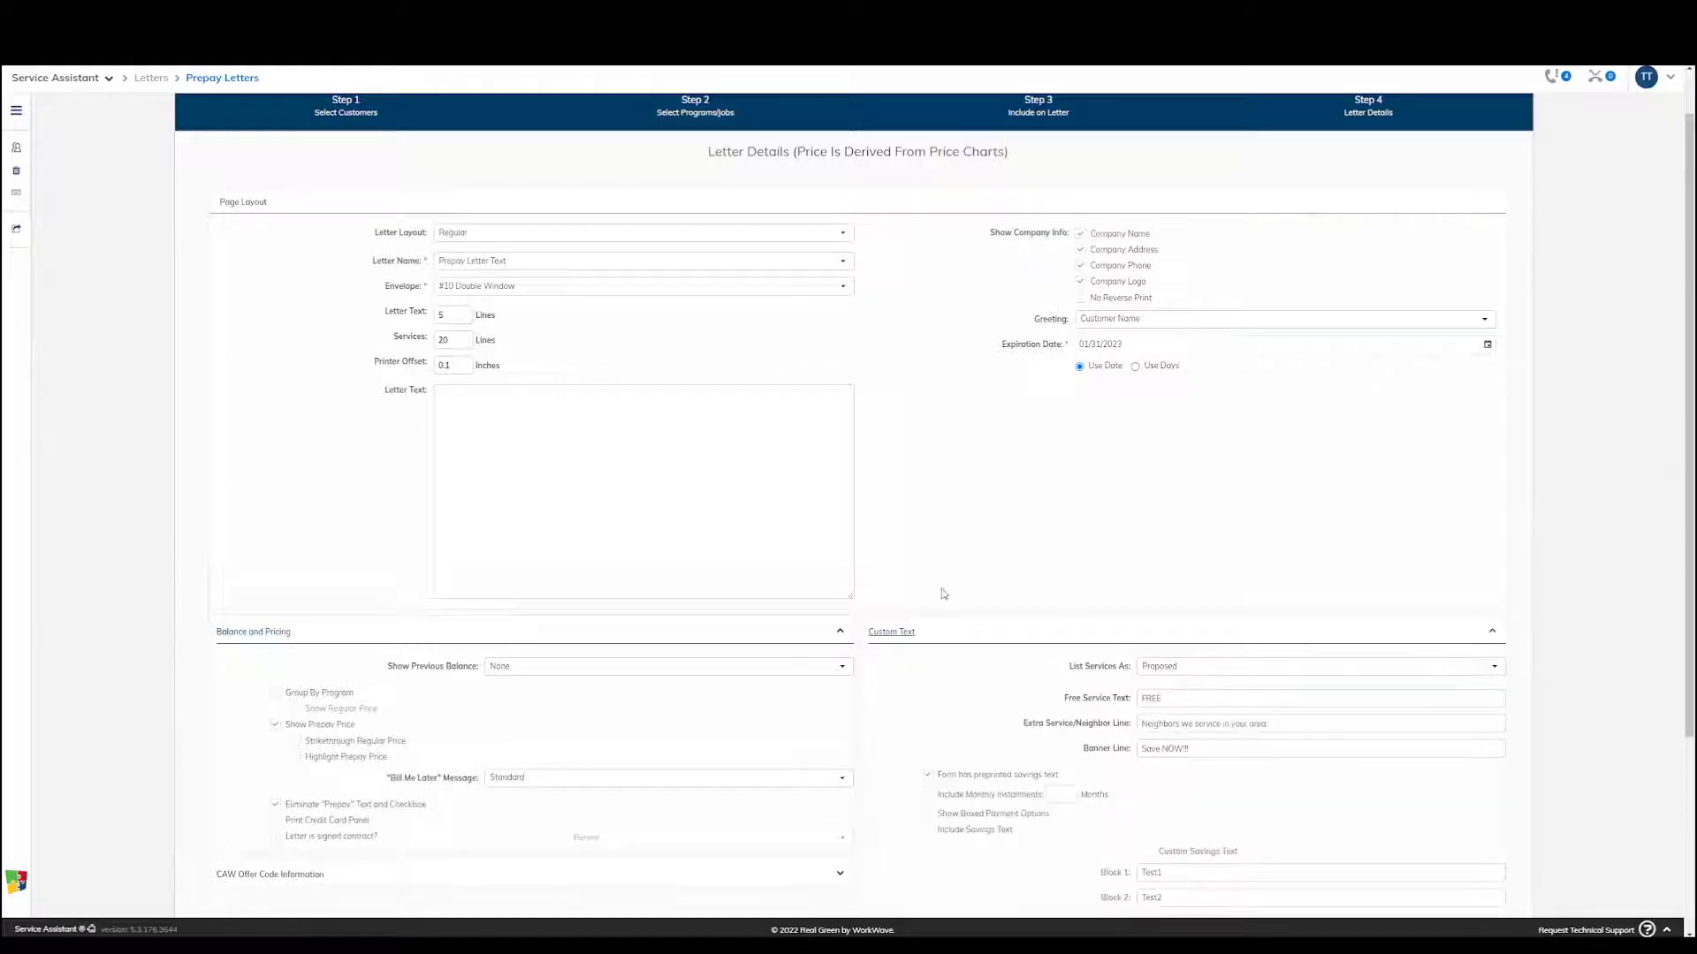
pyautogui.scroll(-3, 950, 597)
pyautogui.click(840, 604)
pyautogui.click(1490, 668)
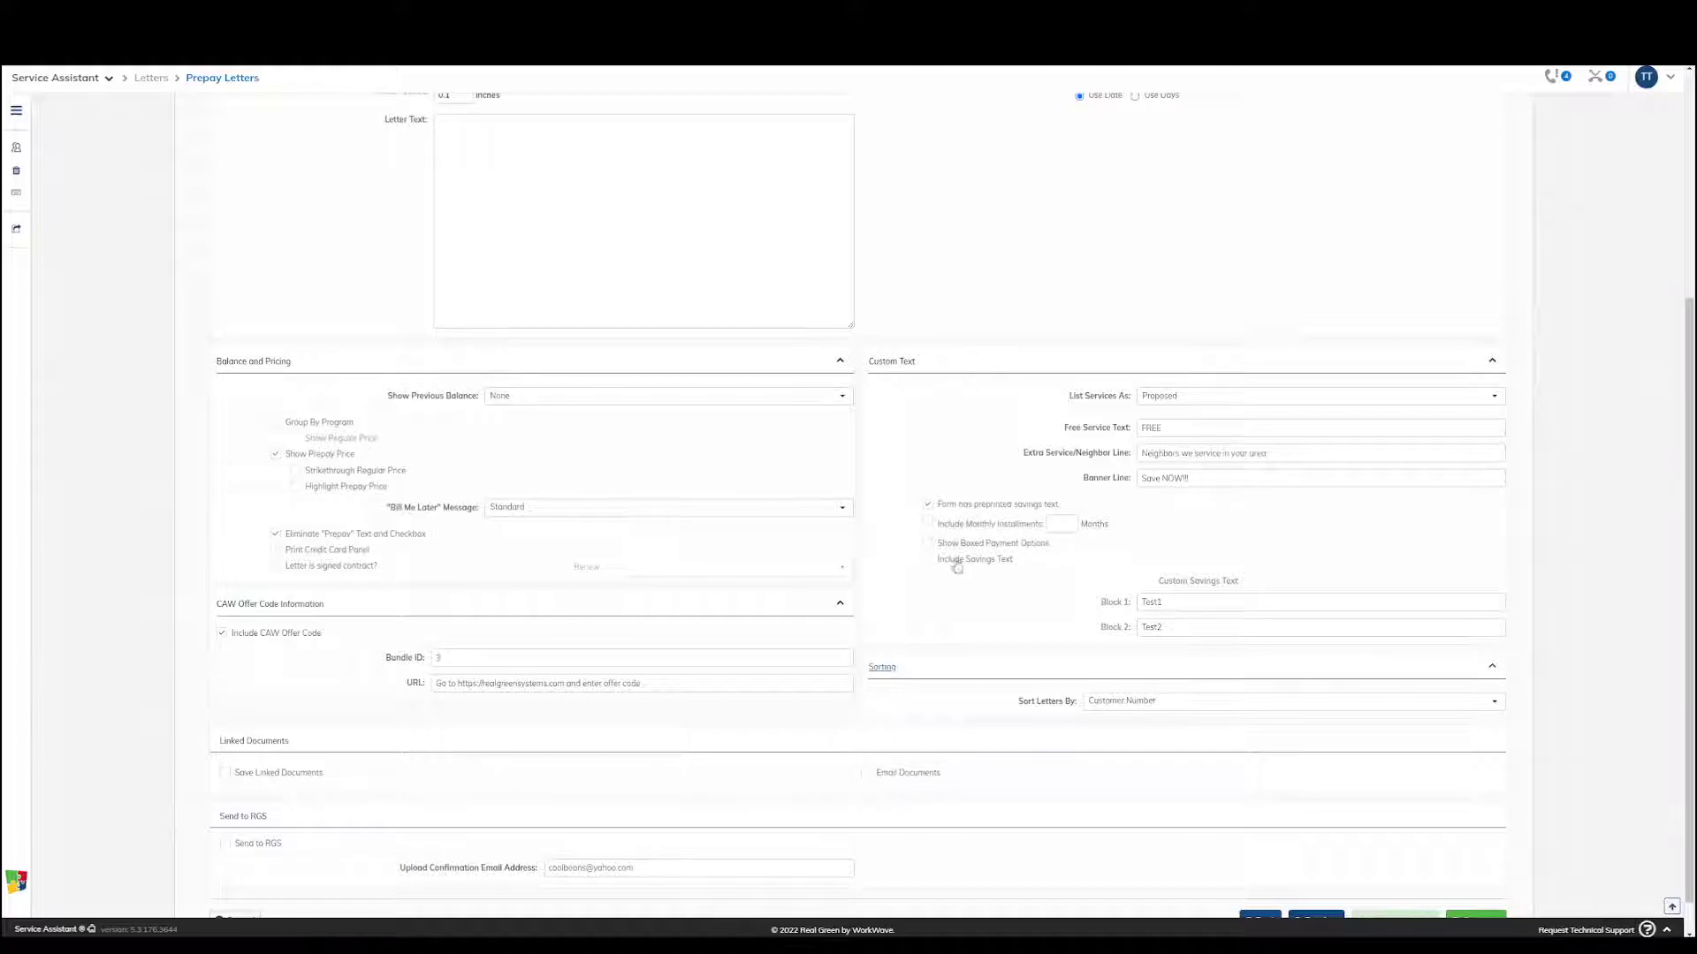
# Try the Include Monthly Installments option with its months field and turn it off again
pyautogui.click(928, 521)
pyautogui.click(930, 525)
pyautogui.click(1069, 523)
pyautogui.click(927, 521)
# Review the Bundle ID used for the CAW offer code
pyautogui.click(389, 663)
pyautogui.click(337, 648)
pyautogui.click(482, 659)
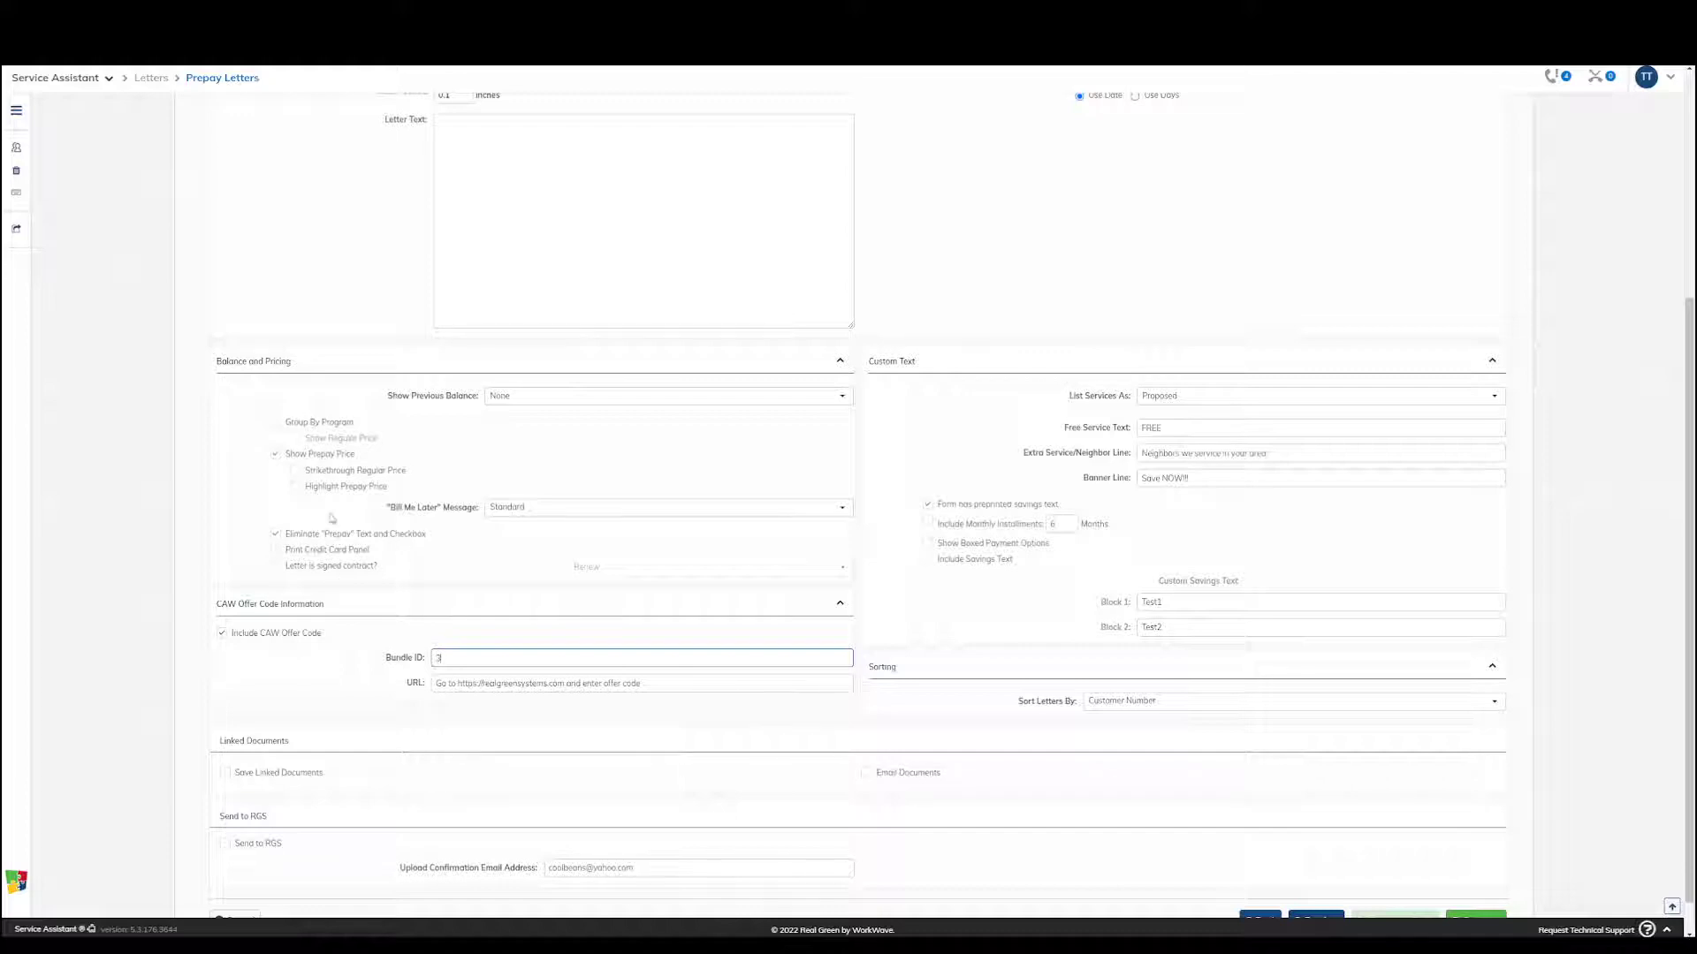
# Review the Show Prepay Price option and keep Show Previous Balance set to None
pyautogui.click(276, 453)
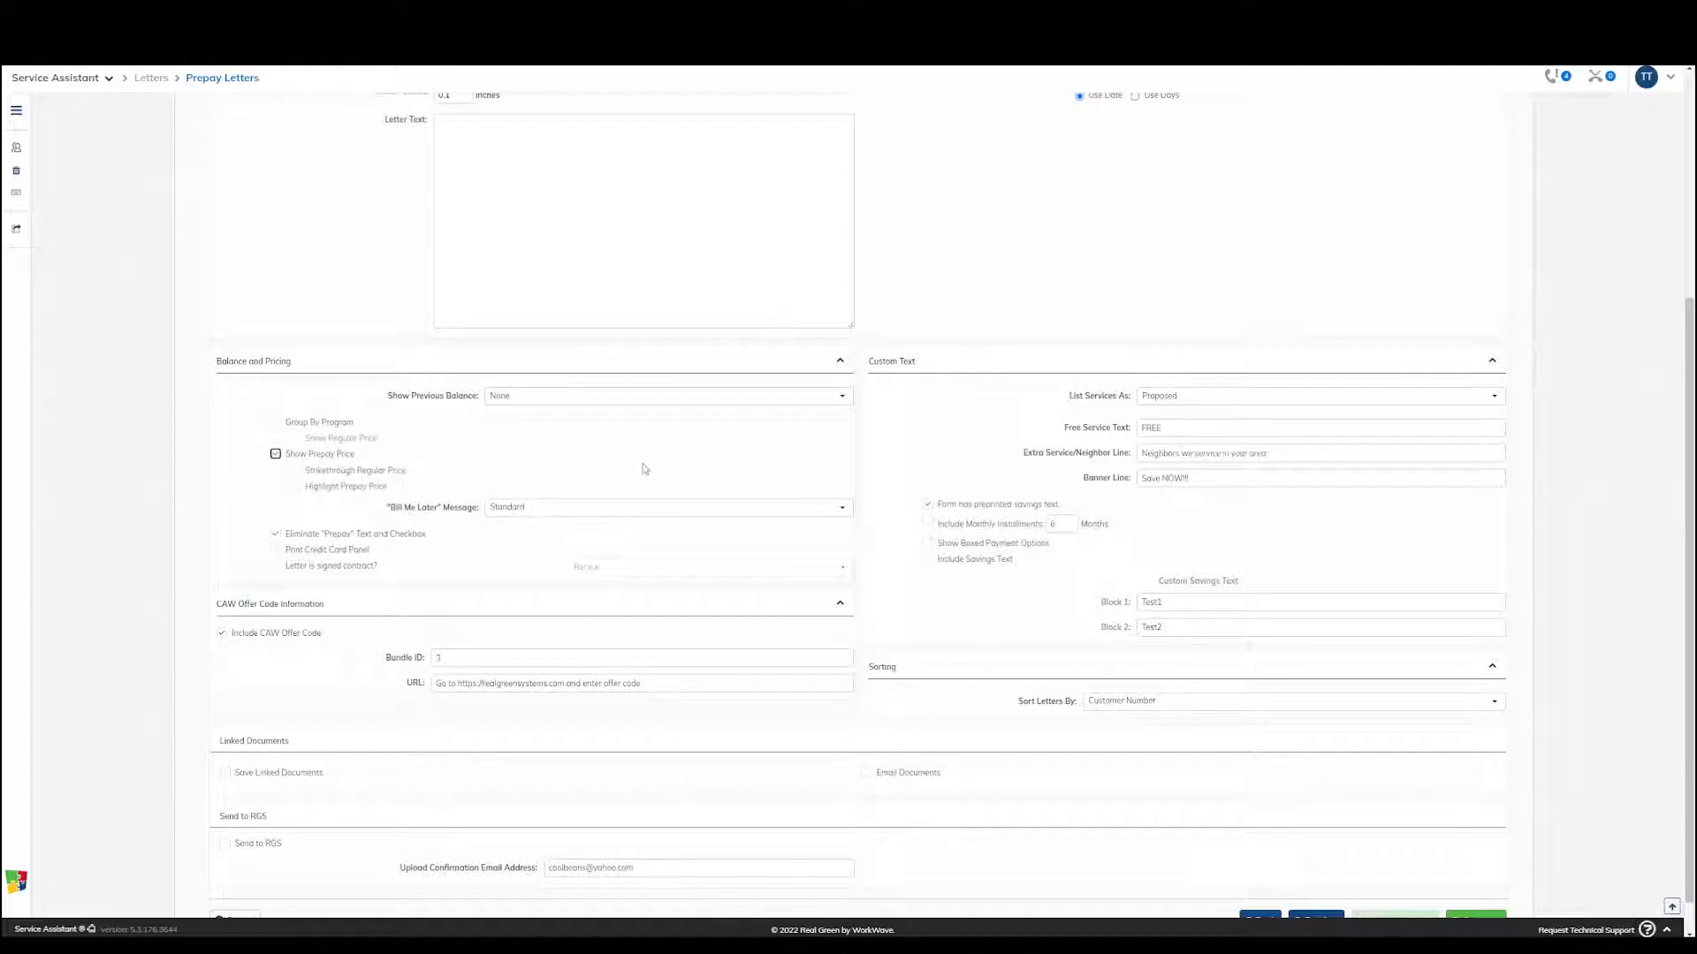
pyautogui.click(610, 405)
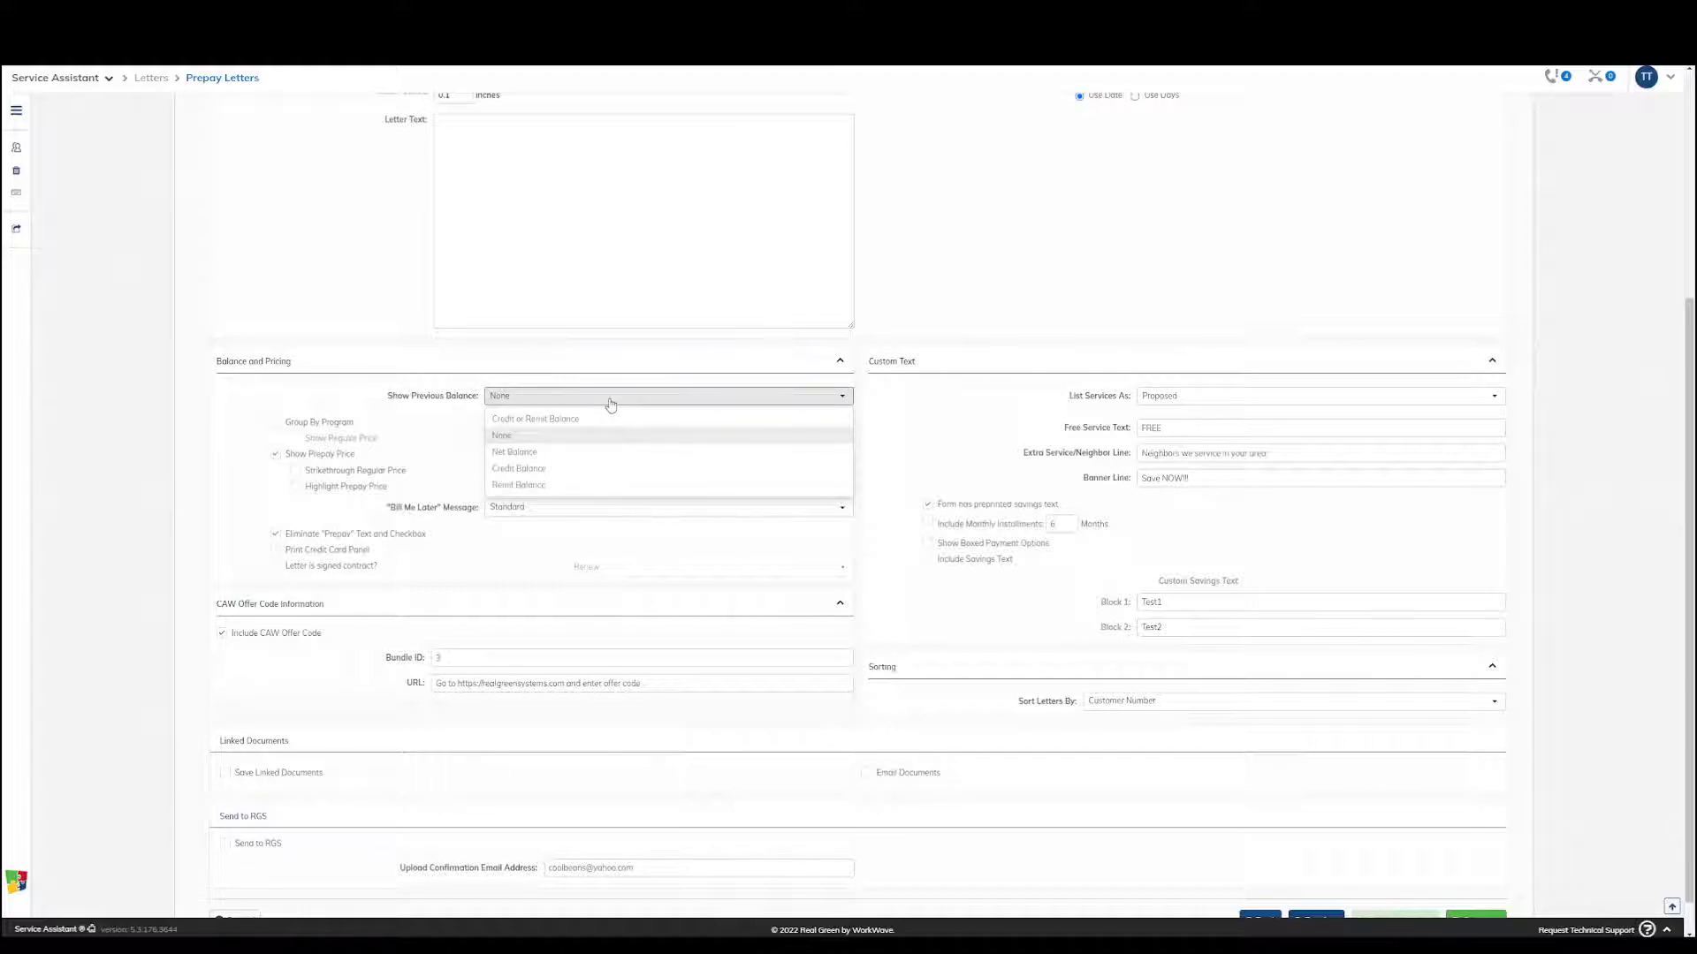
pyautogui.click(568, 435)
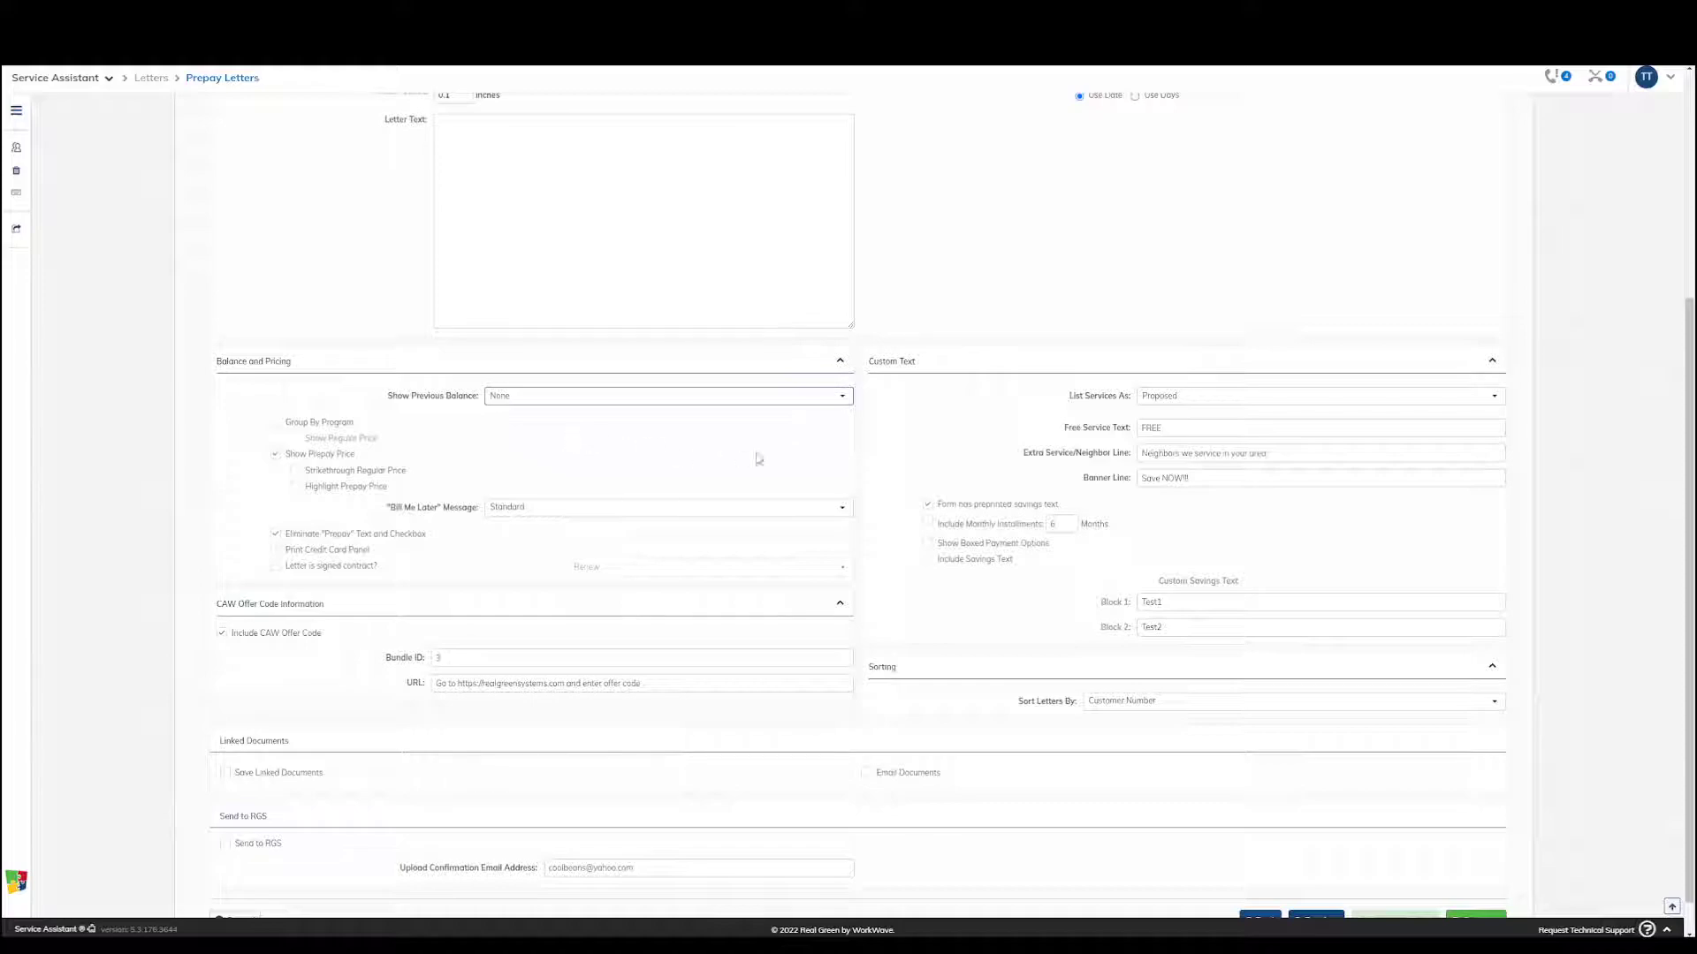
# Preview the prepay letters and examine the offer codes and core aeration prices on the first pages
pyautogui.scroll(-1, 837, 447)
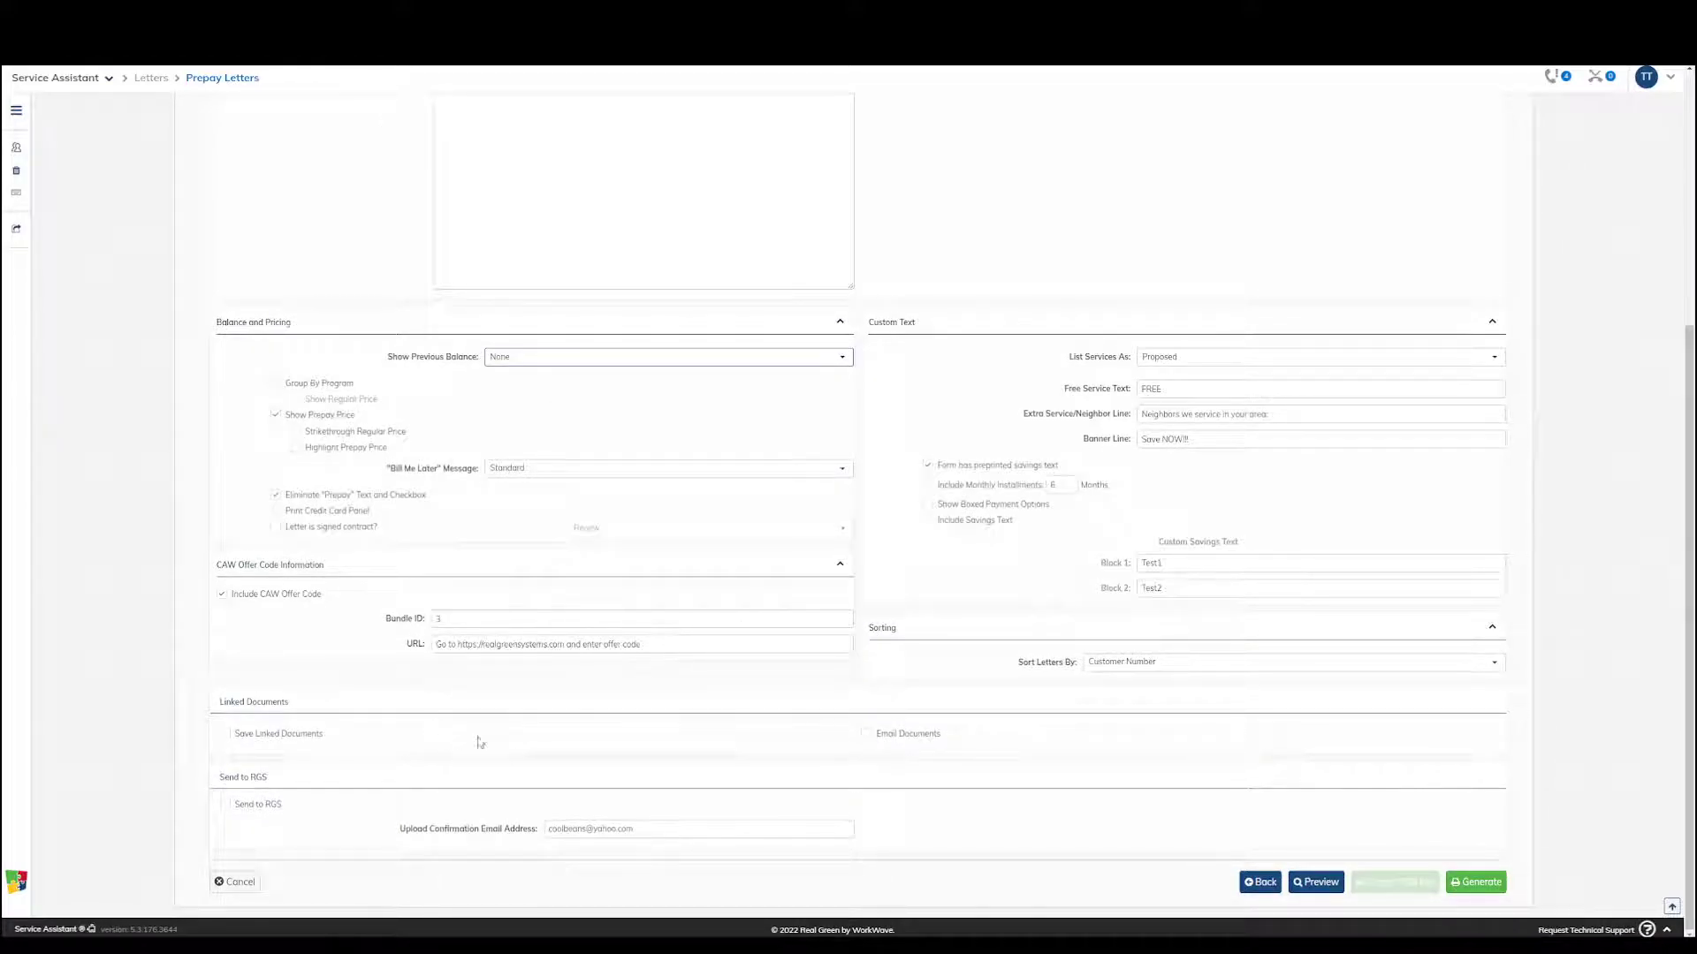
pyautogui.click(1332, 889)
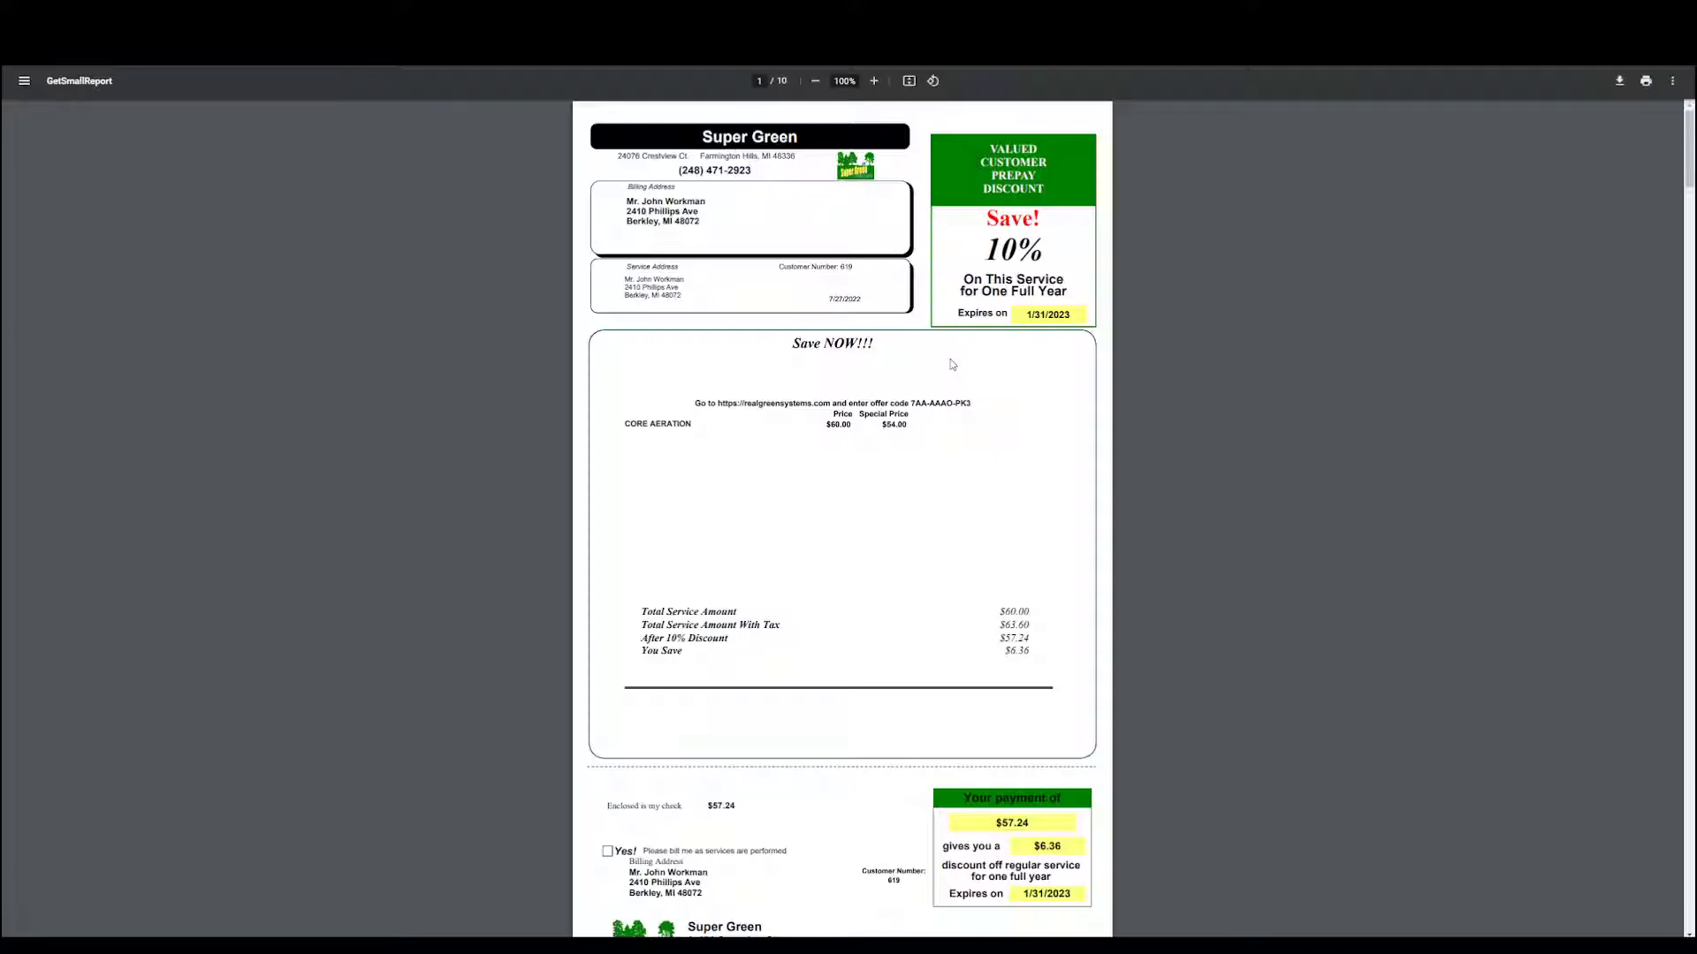
pyautogui.moveTo(912, 404); pyautogui.dragTo(976, 405)
pyautogui.scroll(-12, 942, 445)
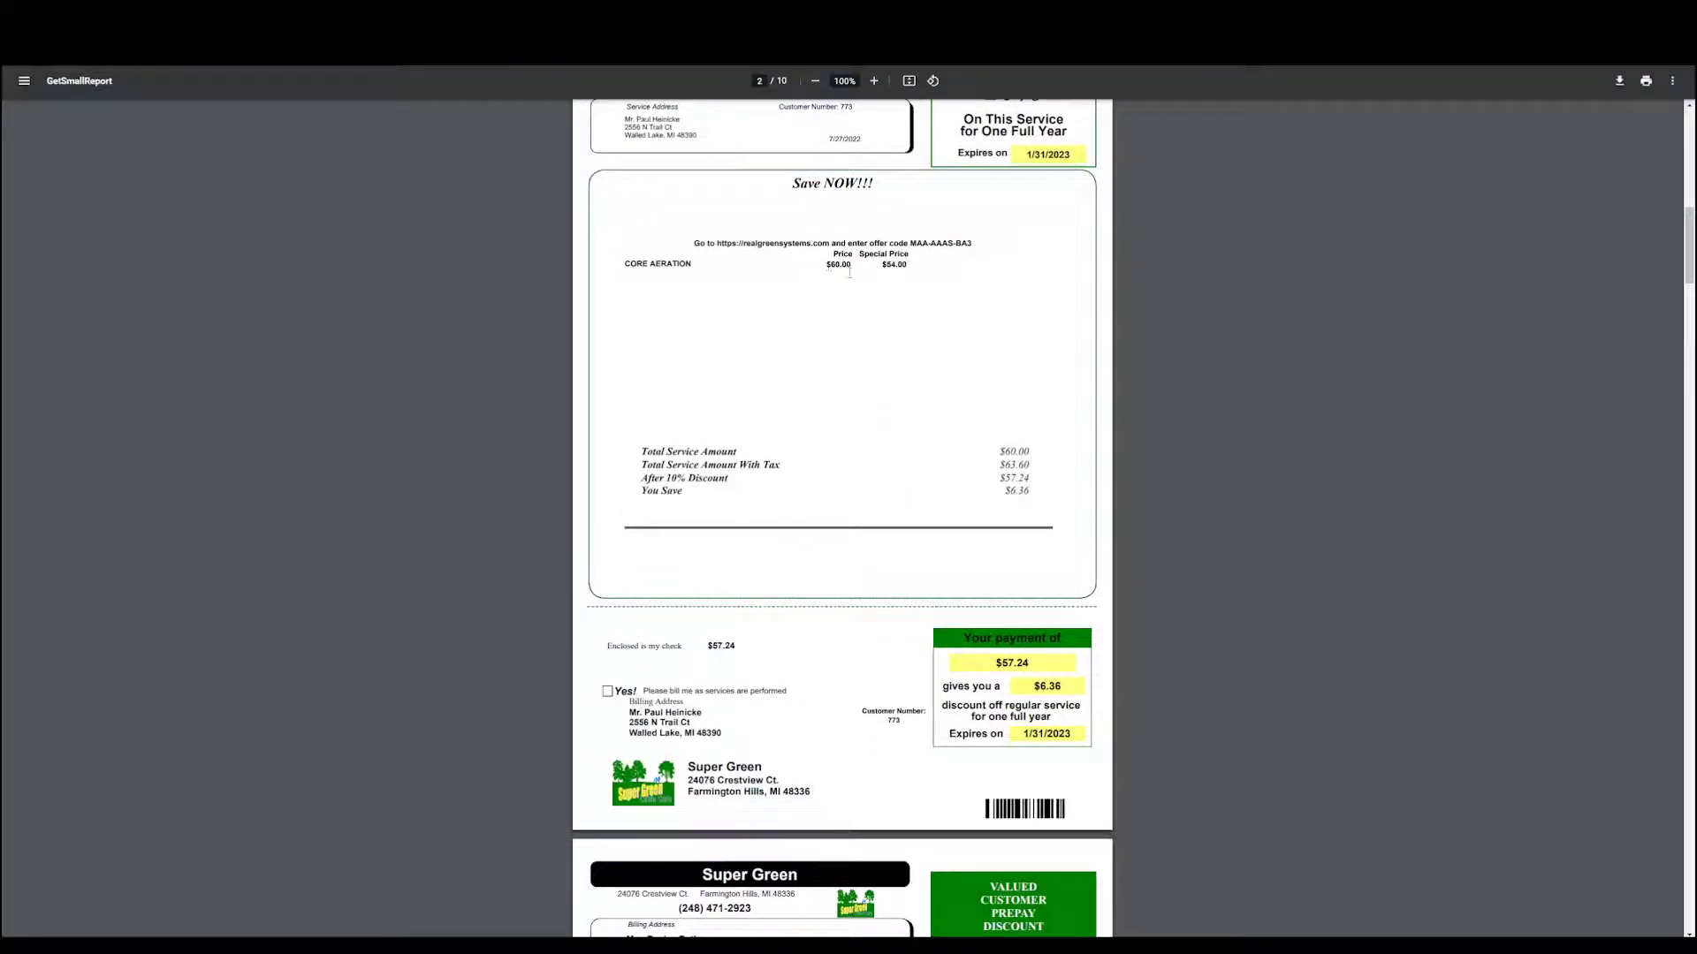
pyautogui.moveTo(884, 266); pyautogui.dragTo(983, 245)
pyautogui.click(1004, 292)
# Look through more of the previewed customer letters and return to the Letter Details stage
pyautogui.scroll(-5, 954, 480)
pyautogui.scroll(-7, 951, 481)
pyautogui.scroll(-4, 951, 480)
pyautogui.scroll(-3, 943, 508)
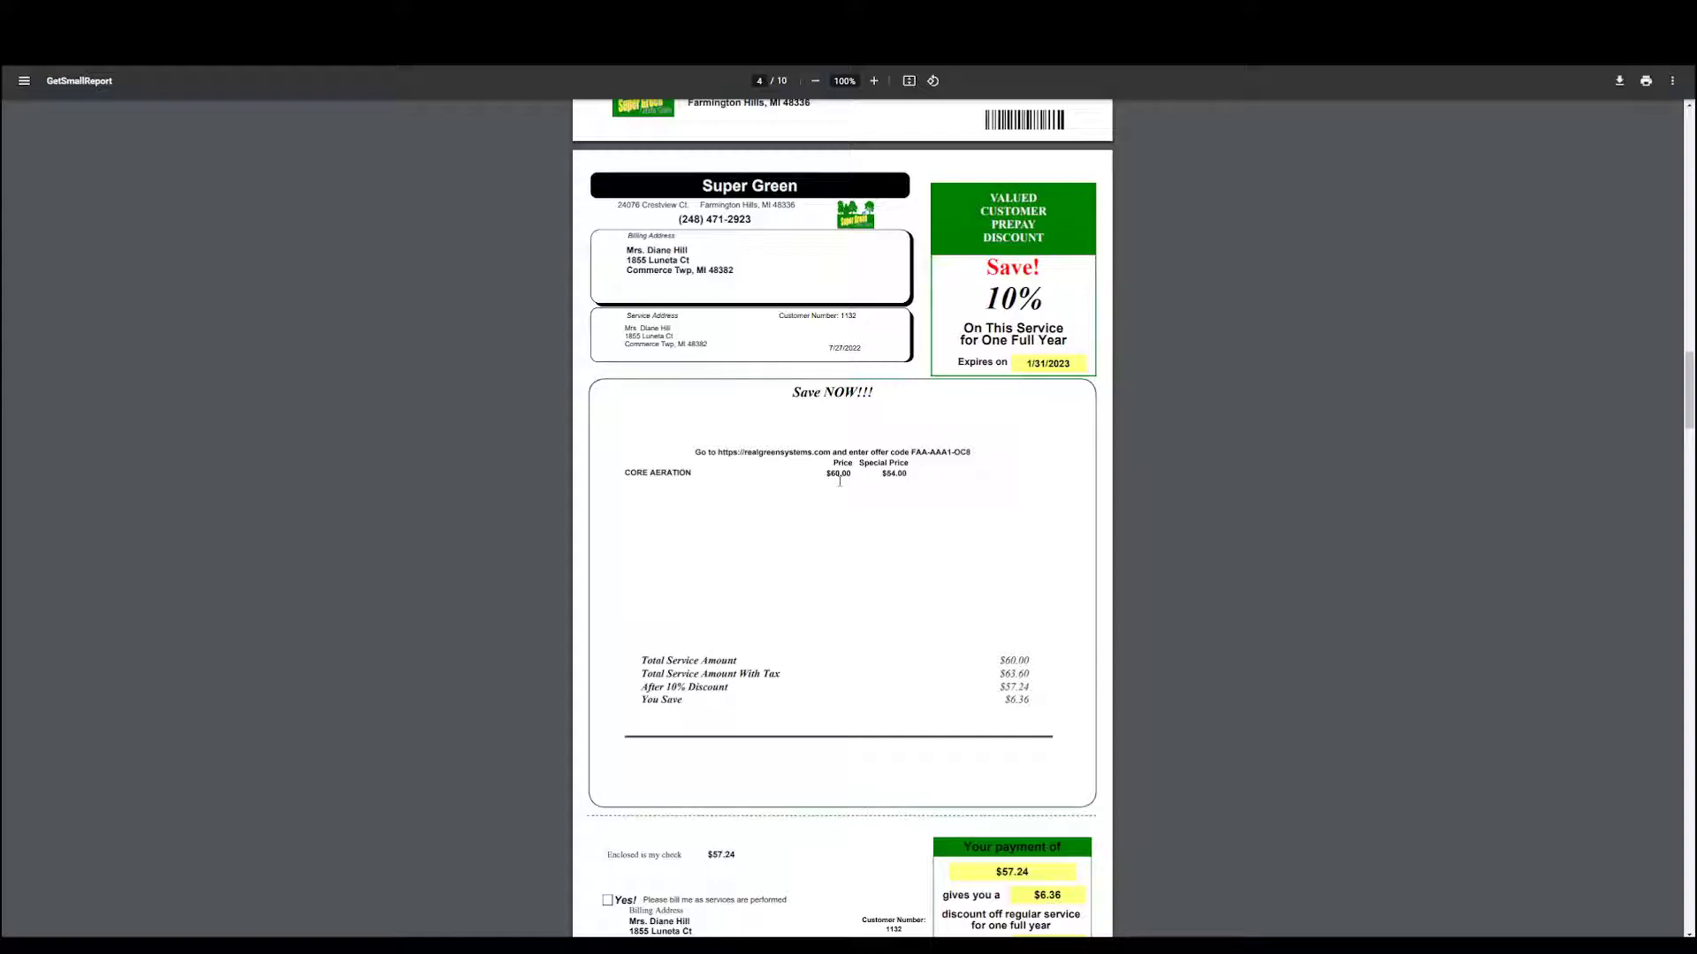
pyautogui.scroll(-9, 828, 475)
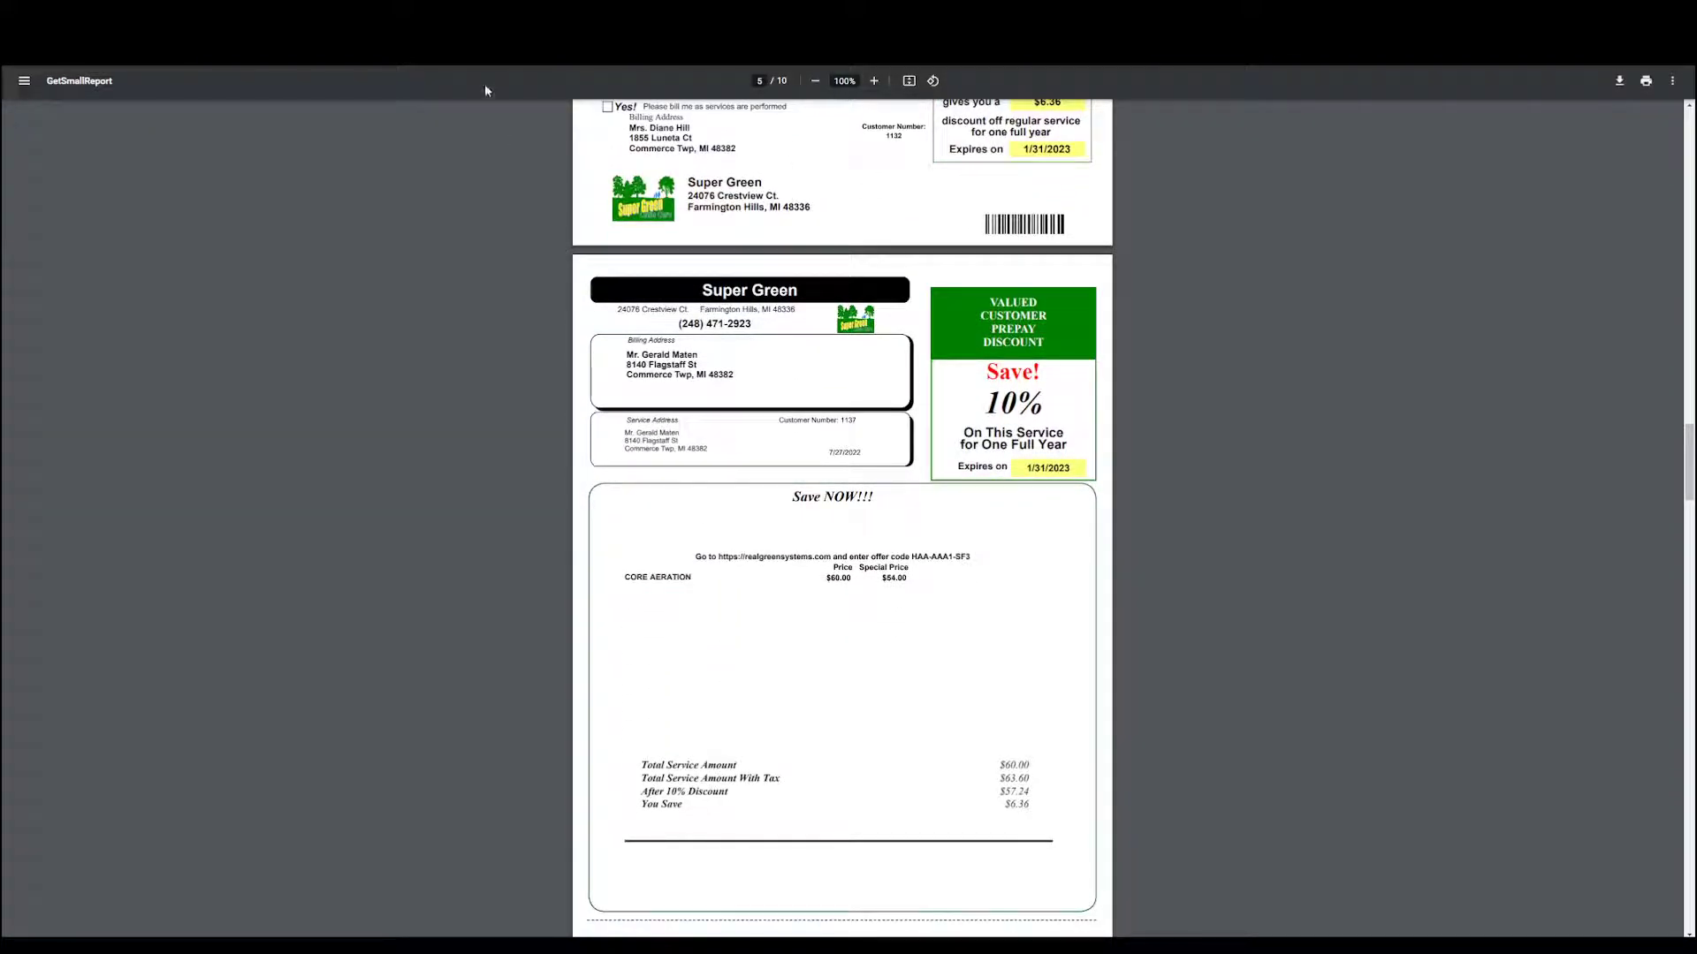
pyautogui.scroll(-10, 879, 557)
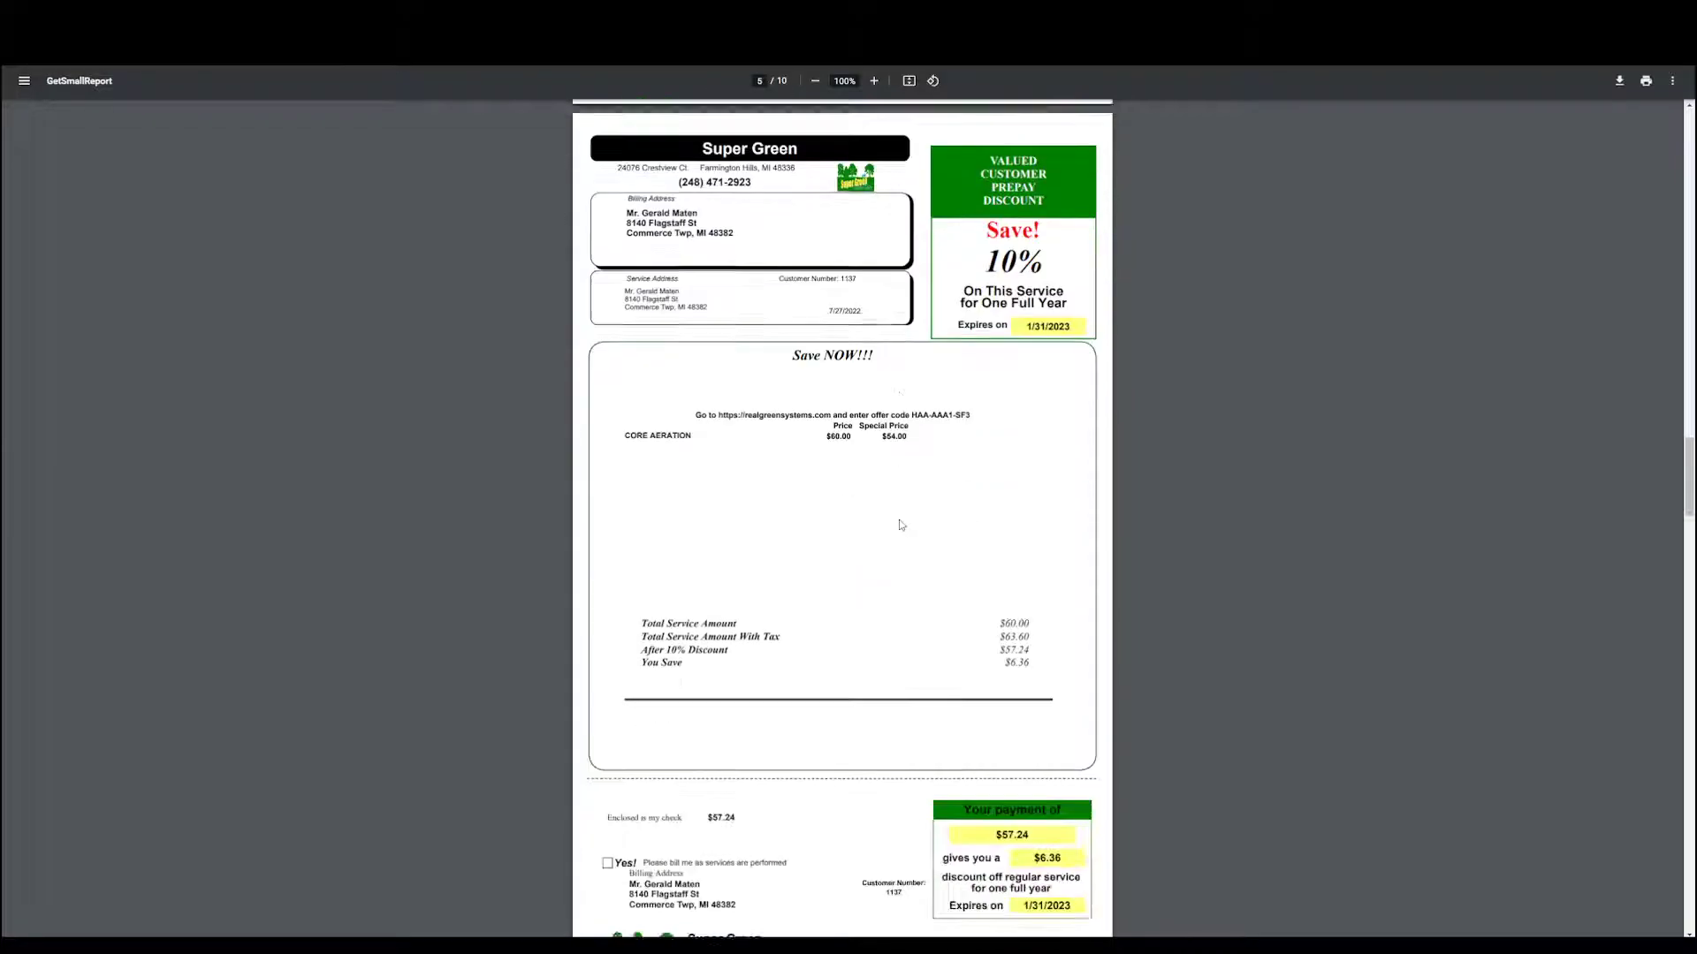
pyautogui.moveTo(832, 555); pyautogui.dragTo(903, 543)
pyautogui.click(913, 532)
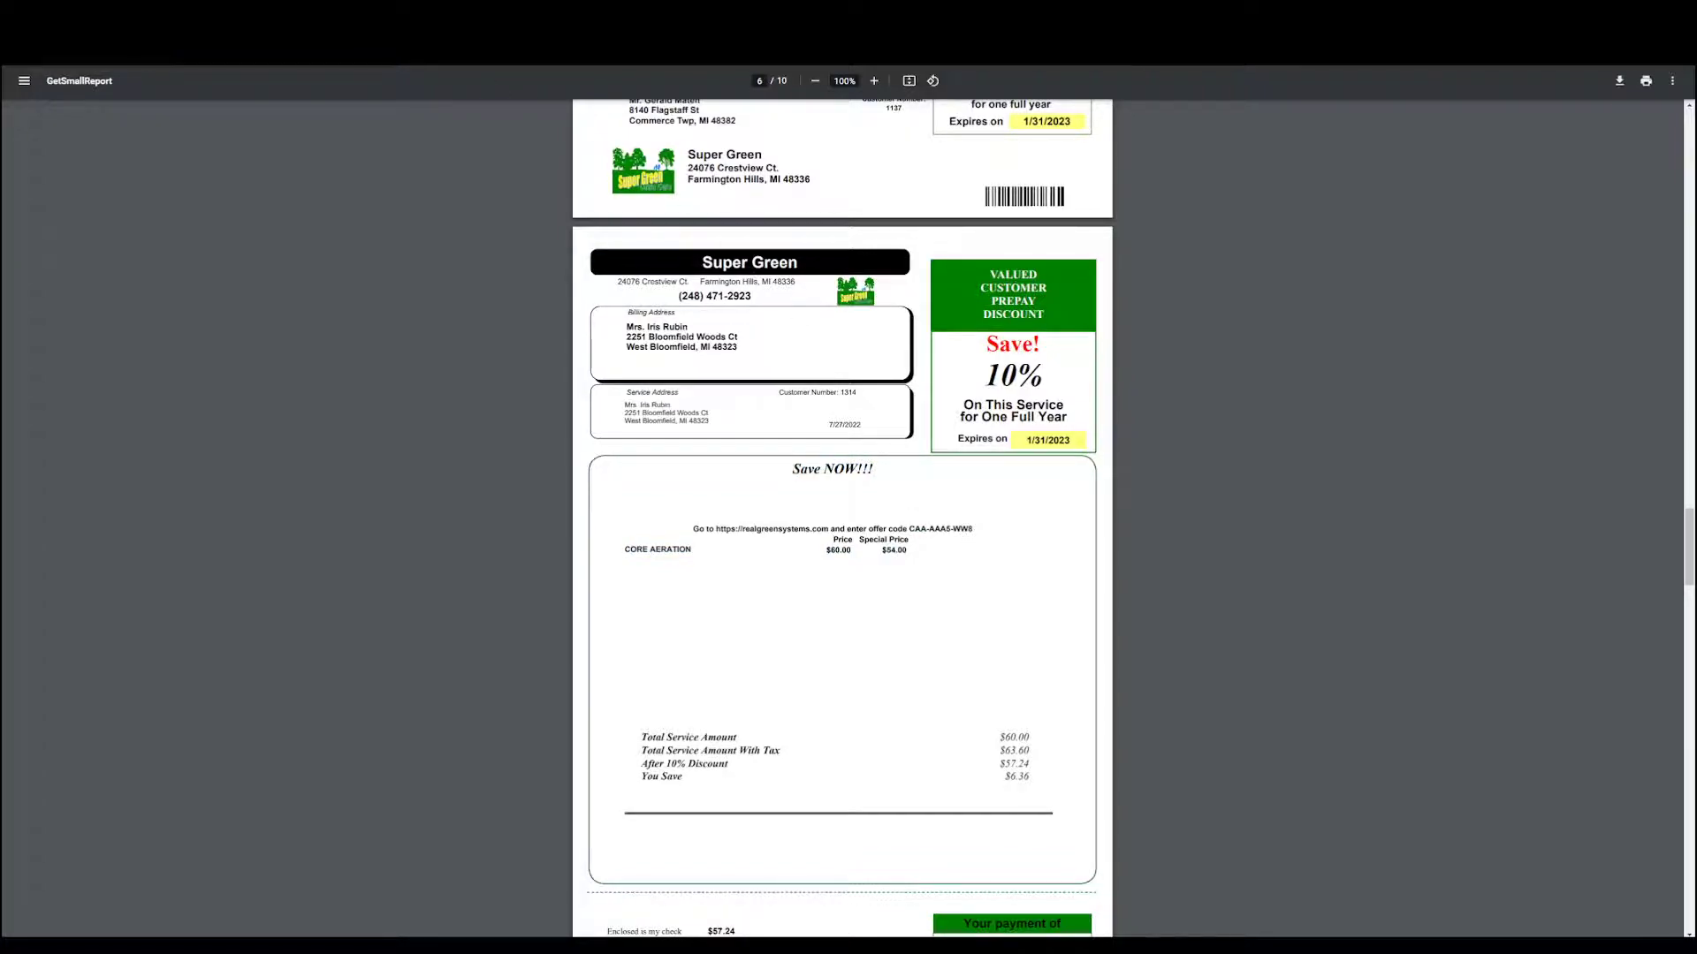
pyautogui.click(309, 16)
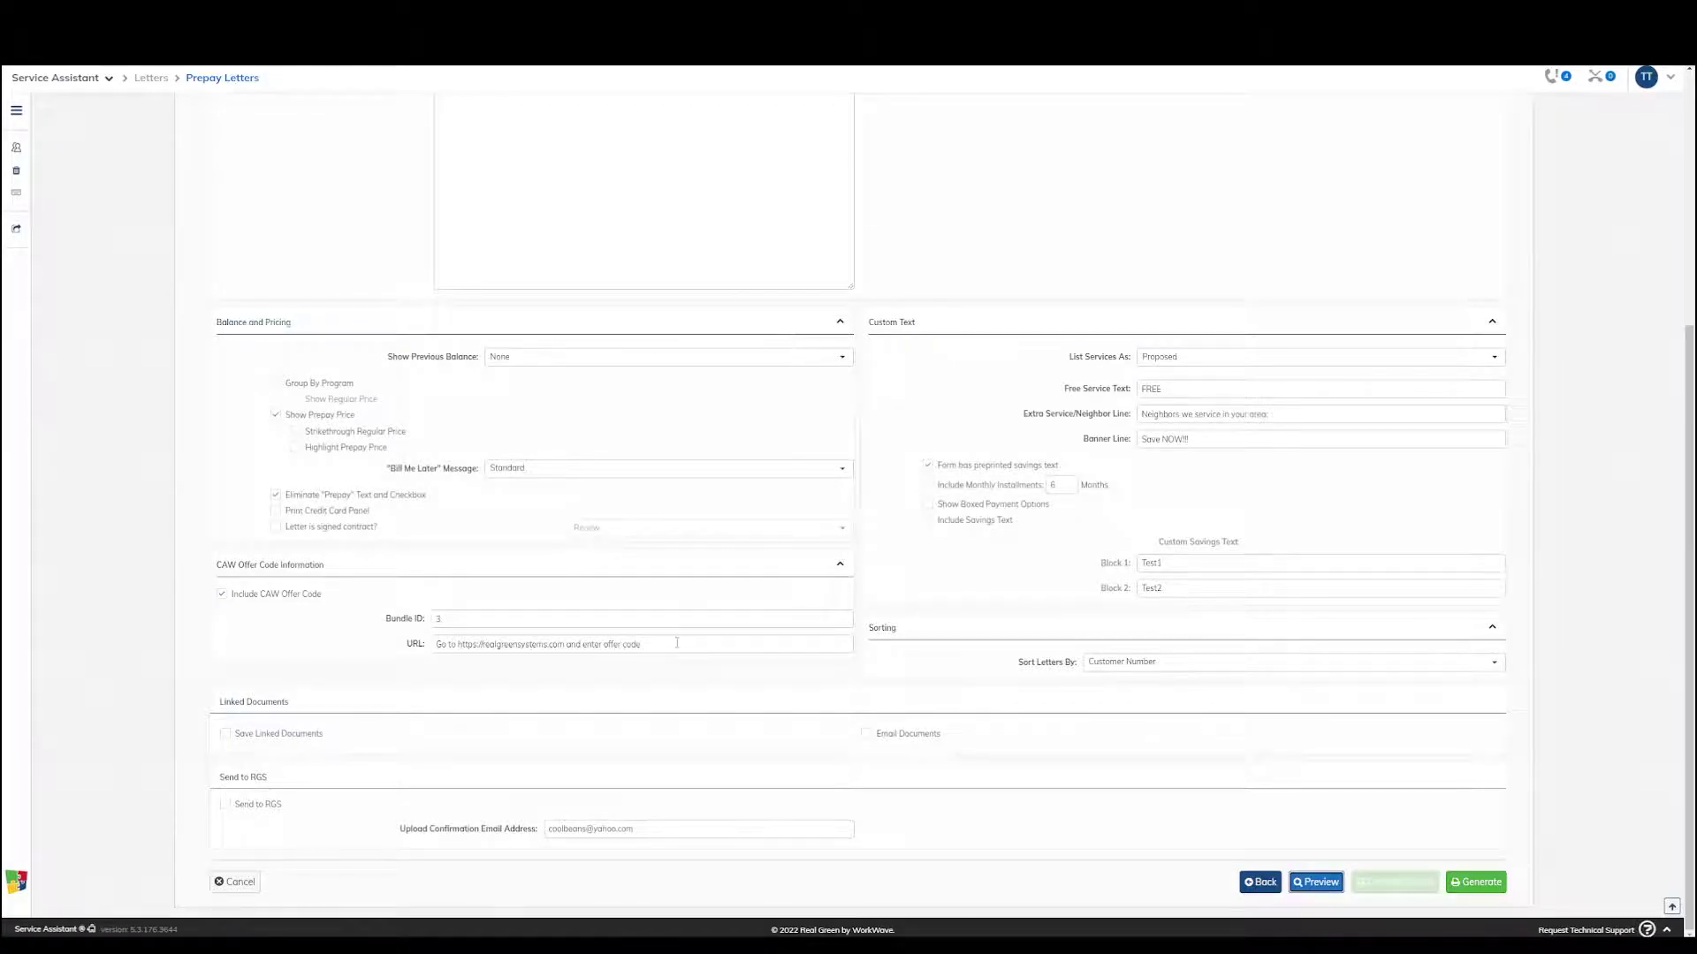
# Enable Send to RGS and re-enter the upload confirmation email address
pyautogui.click(258, 811)
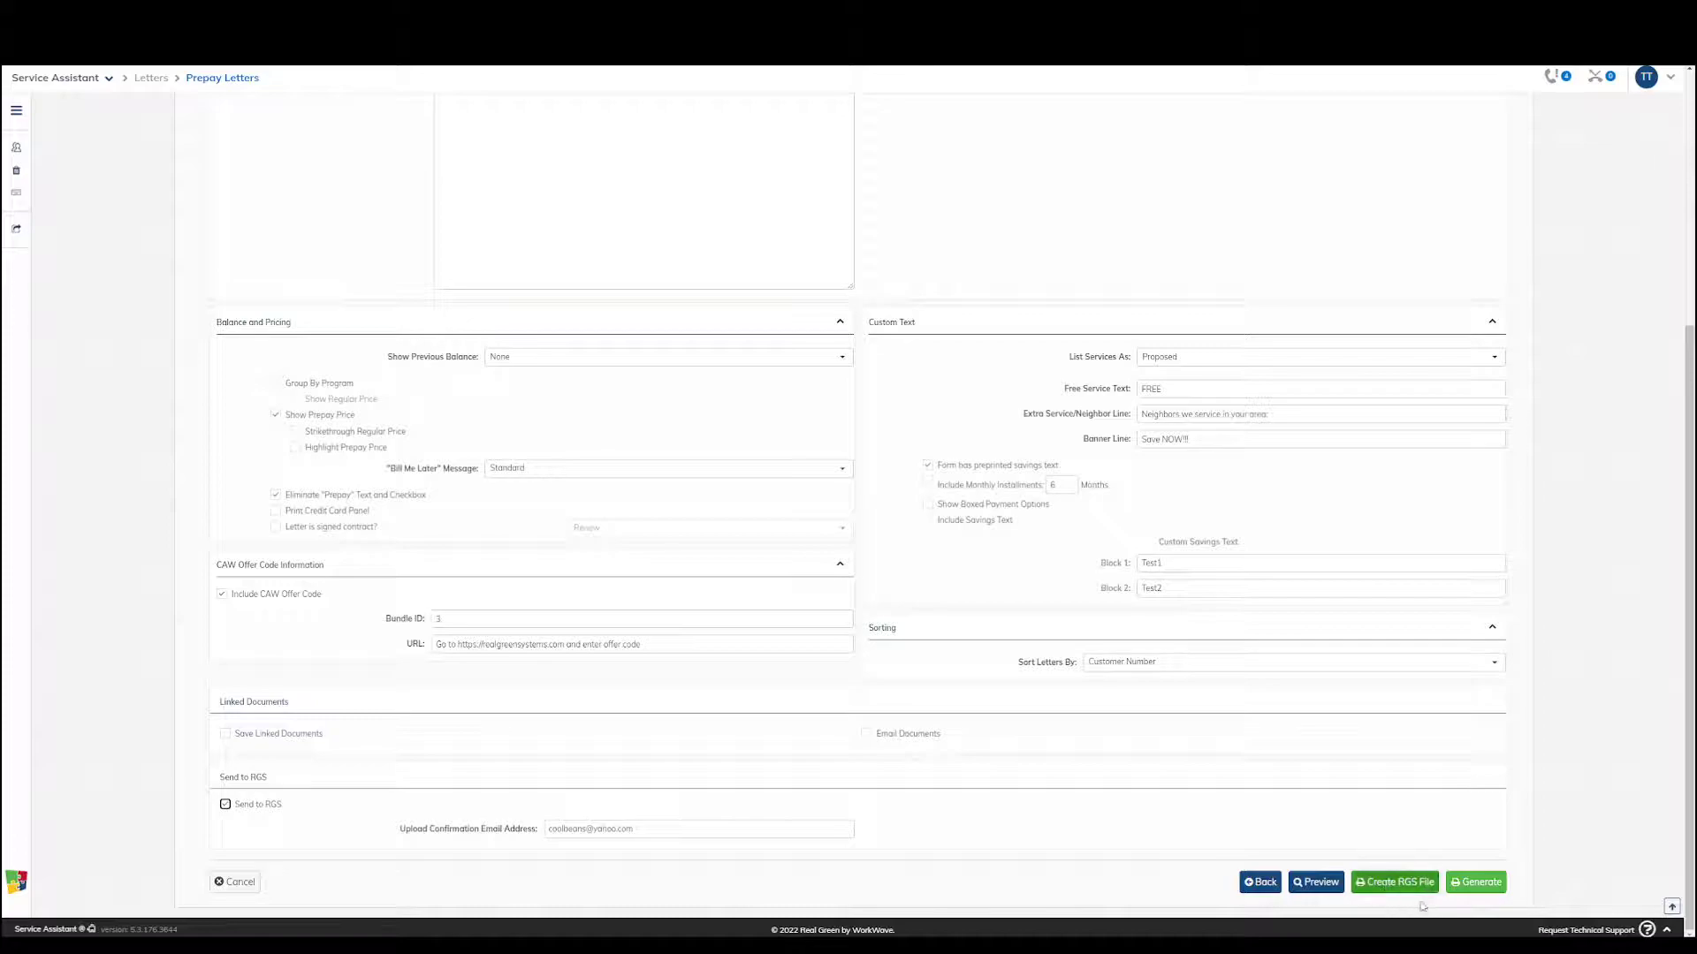
pyautogui.moveTo(638, 827); pyautogui.dragTo(478, 819)
pyautogui.press('BackSpace')
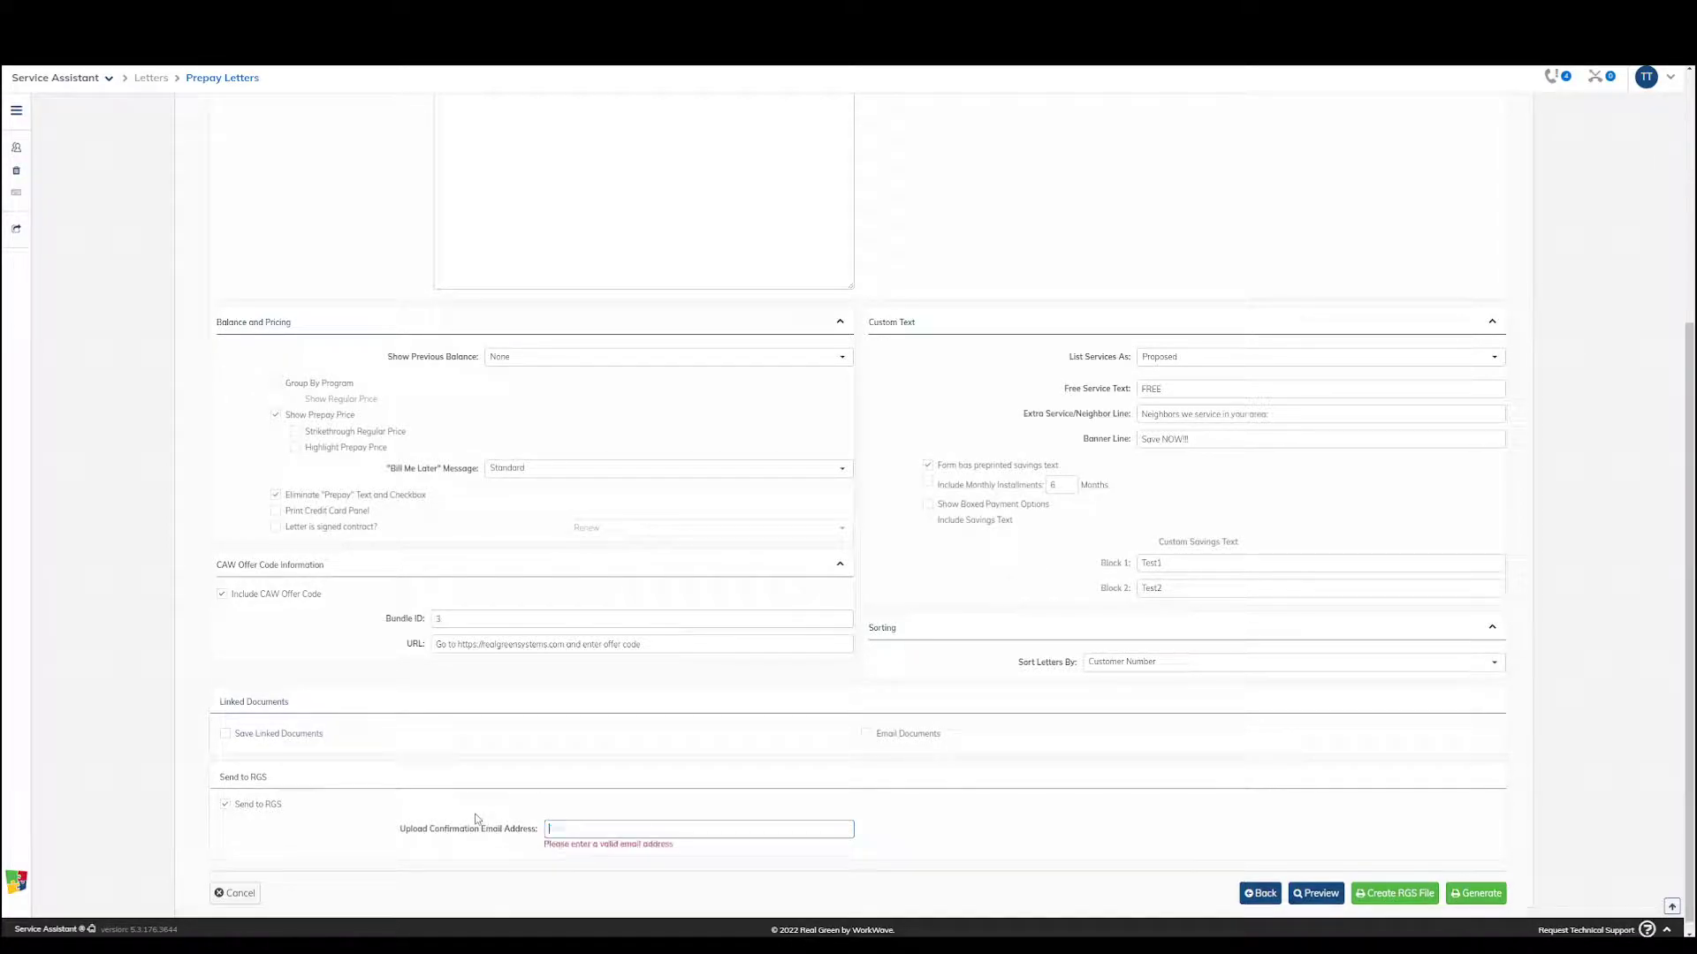
pyautogui.click(694, 822)
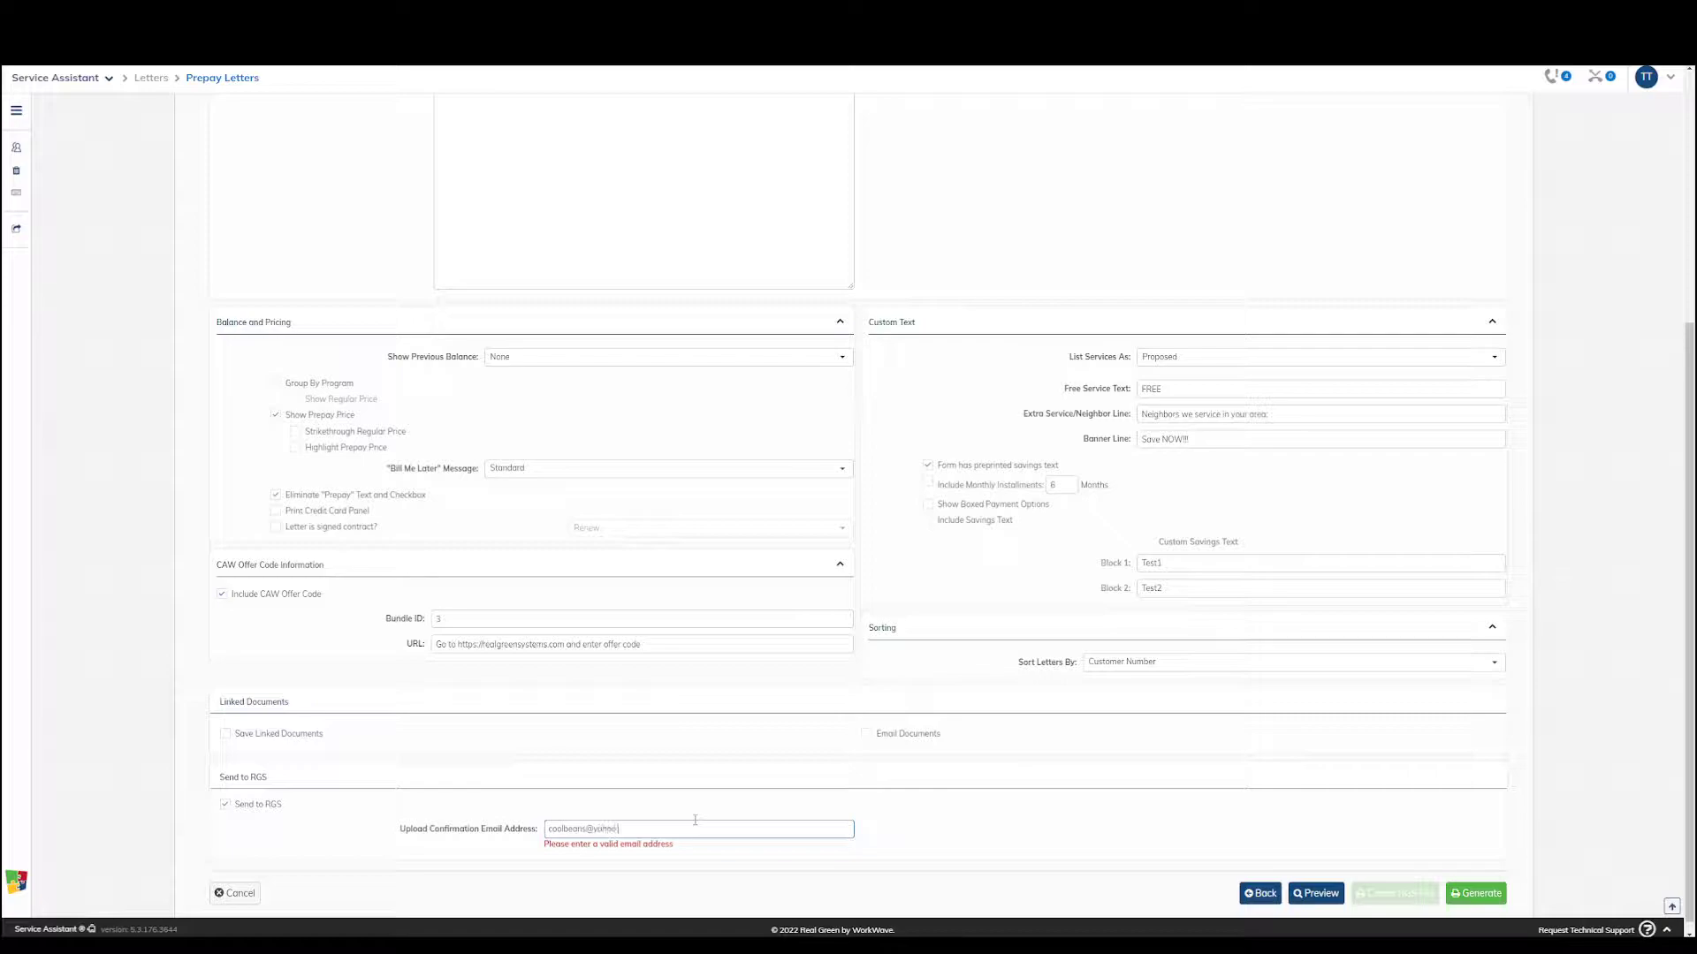
pyautogui.click(935, 813)
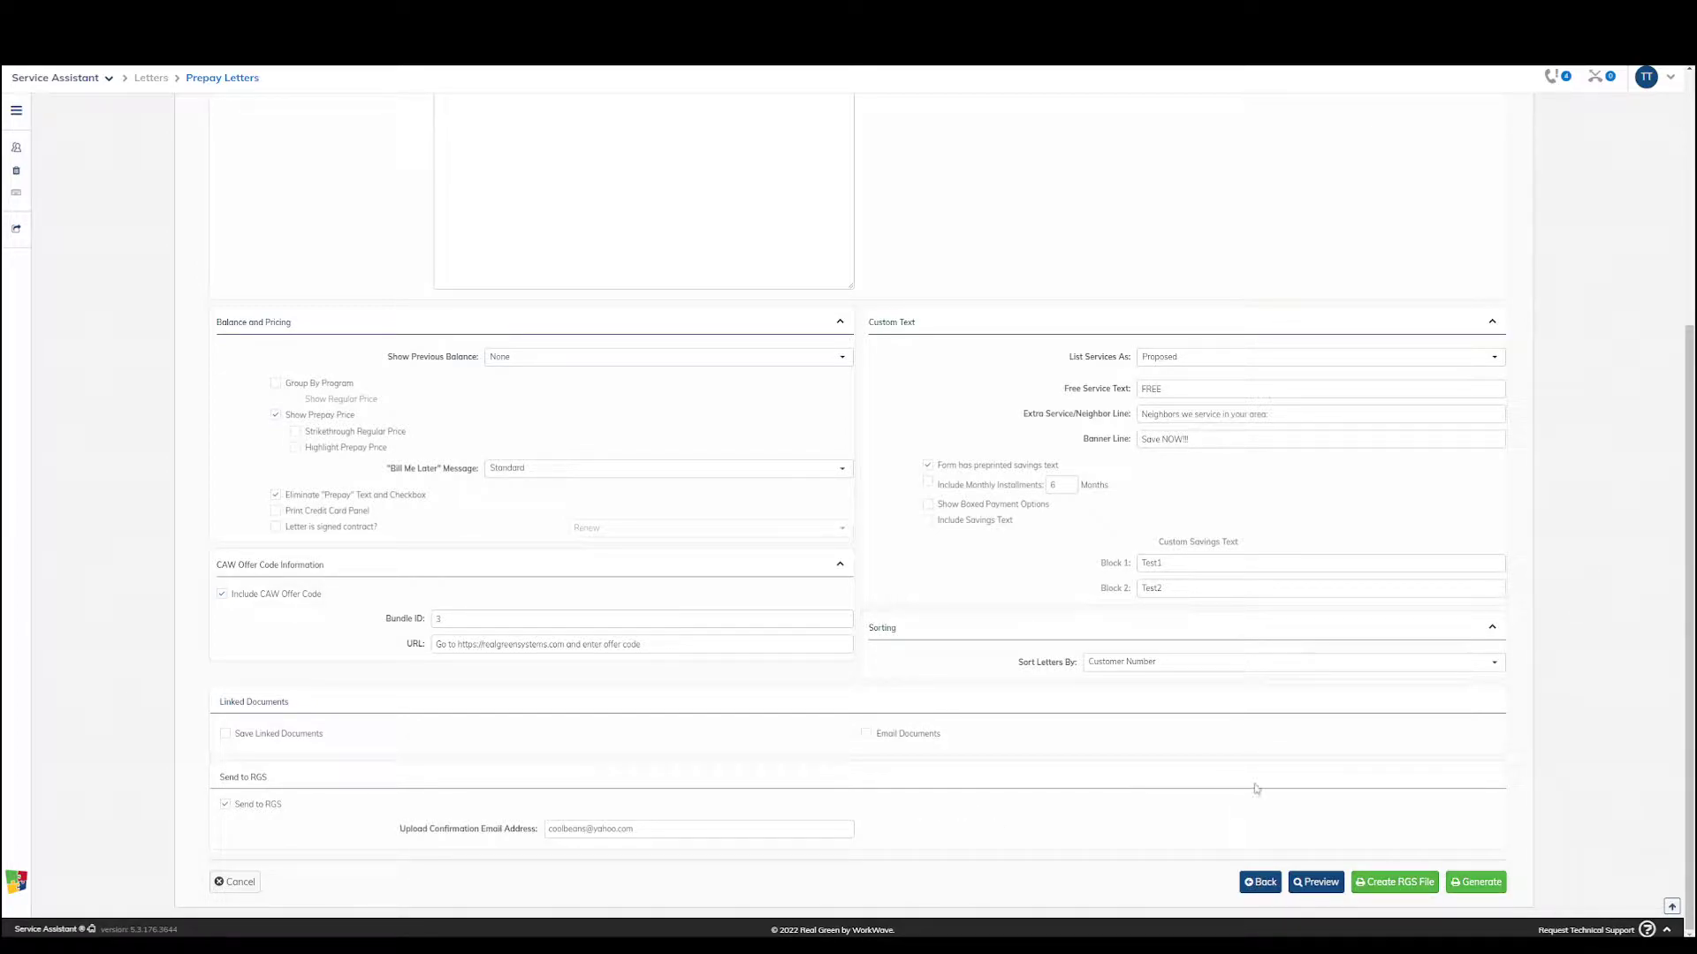
# Create the RGS file, check the upload result page, and return to the letter settings to review the confirmation email field
pyautogui.click(1423, 884)
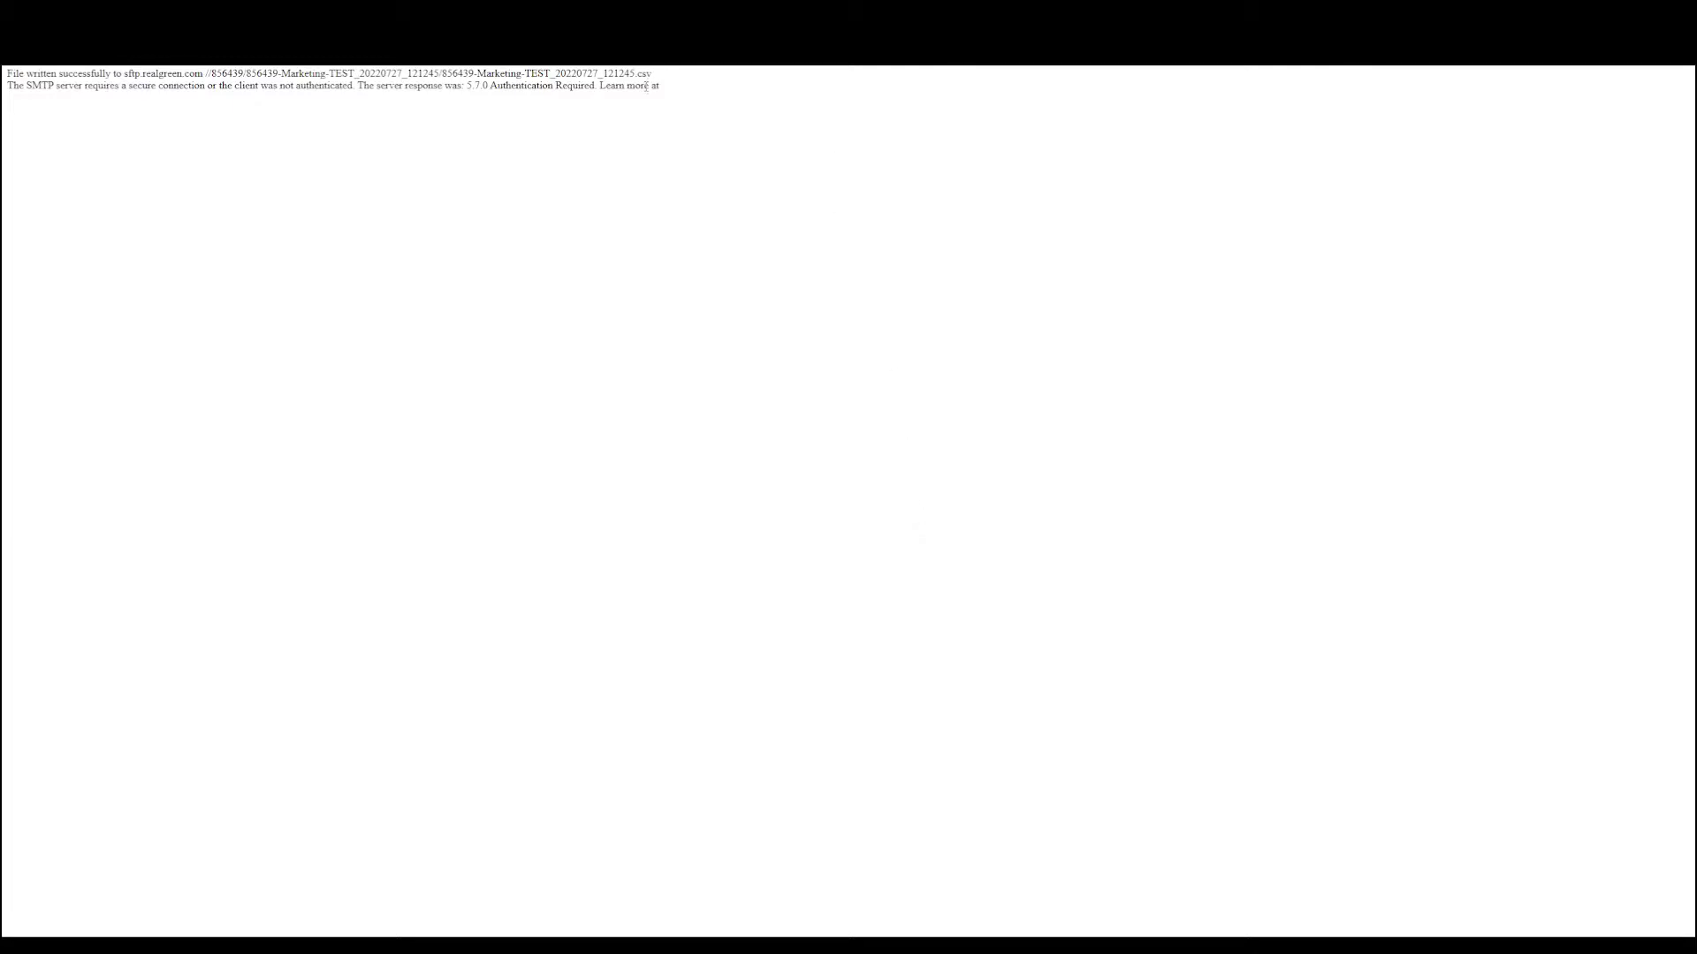
pyautogui.moveTo(677, 87); pyautogui.dragTo(4, 74)
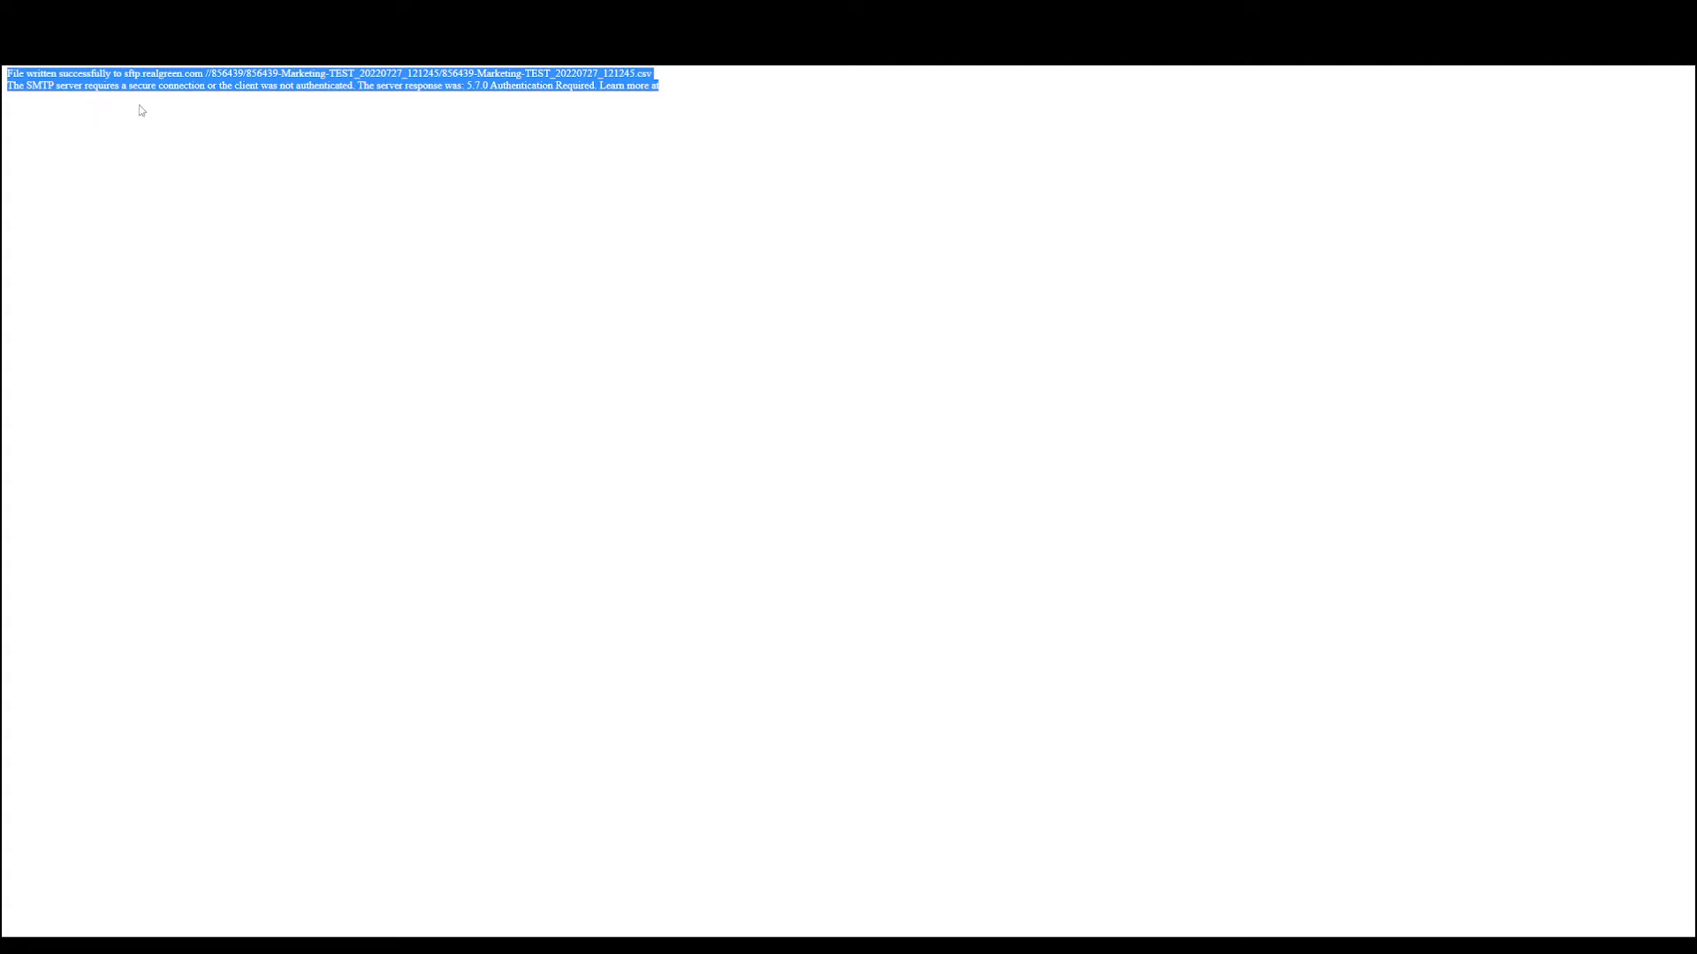
pyautogui.click(349, 16)
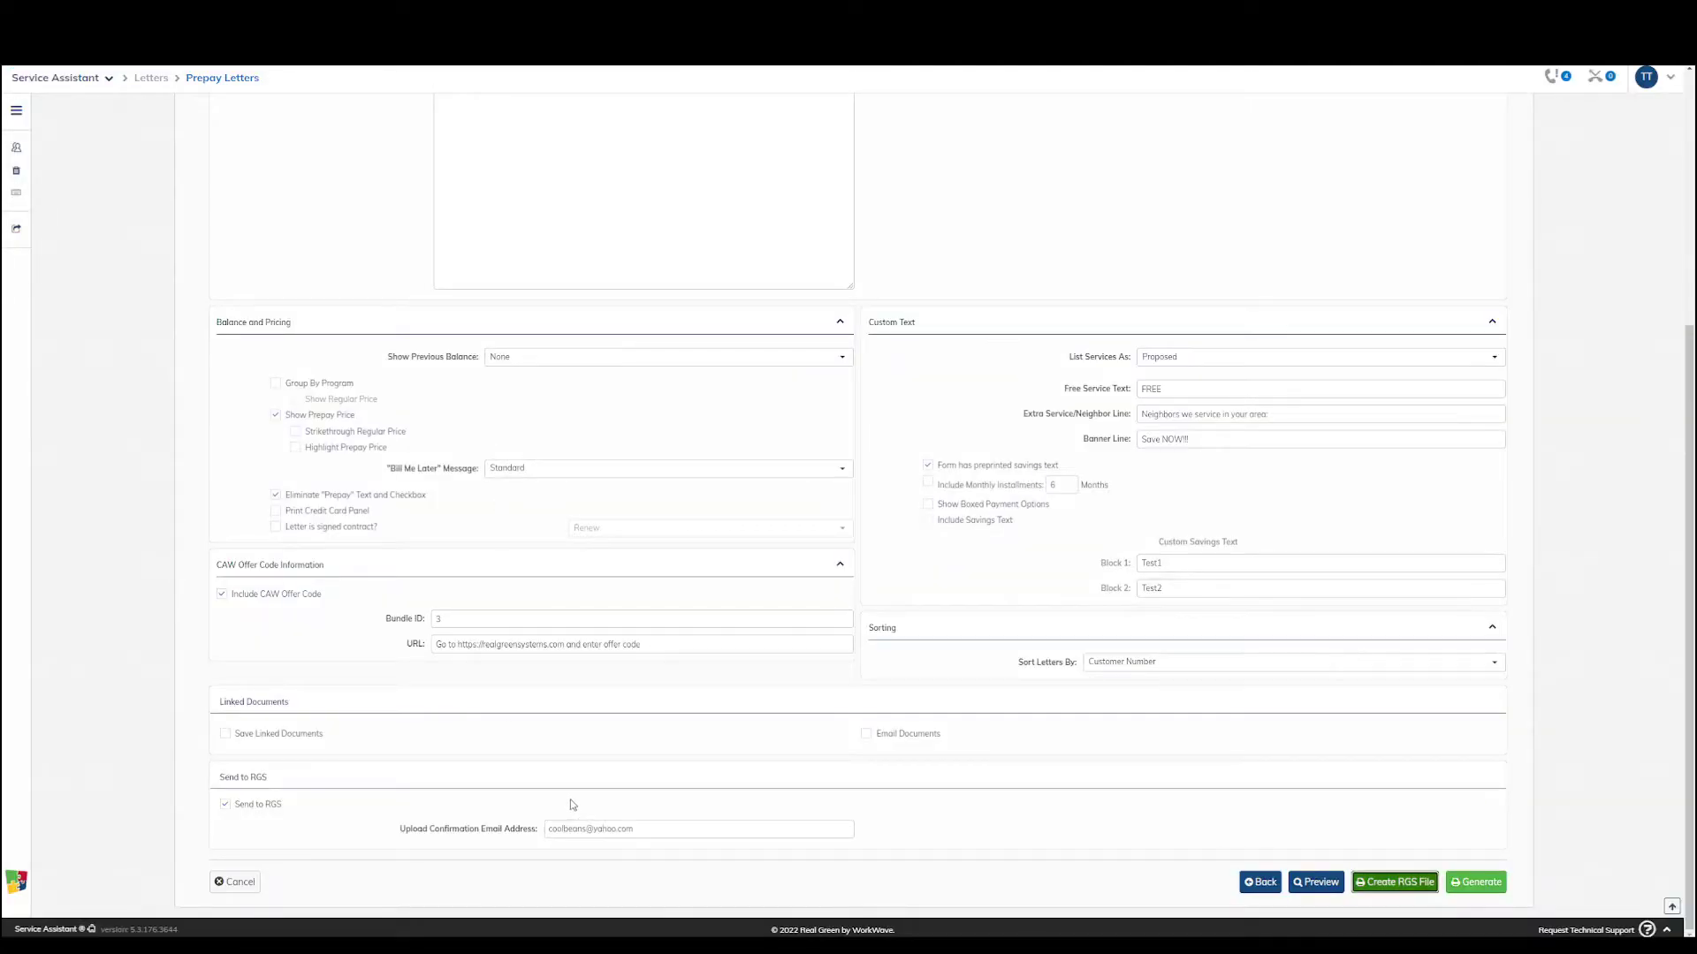
pyautogui.moveTo(652, 827); pyautogui.dragTo(543, 829)
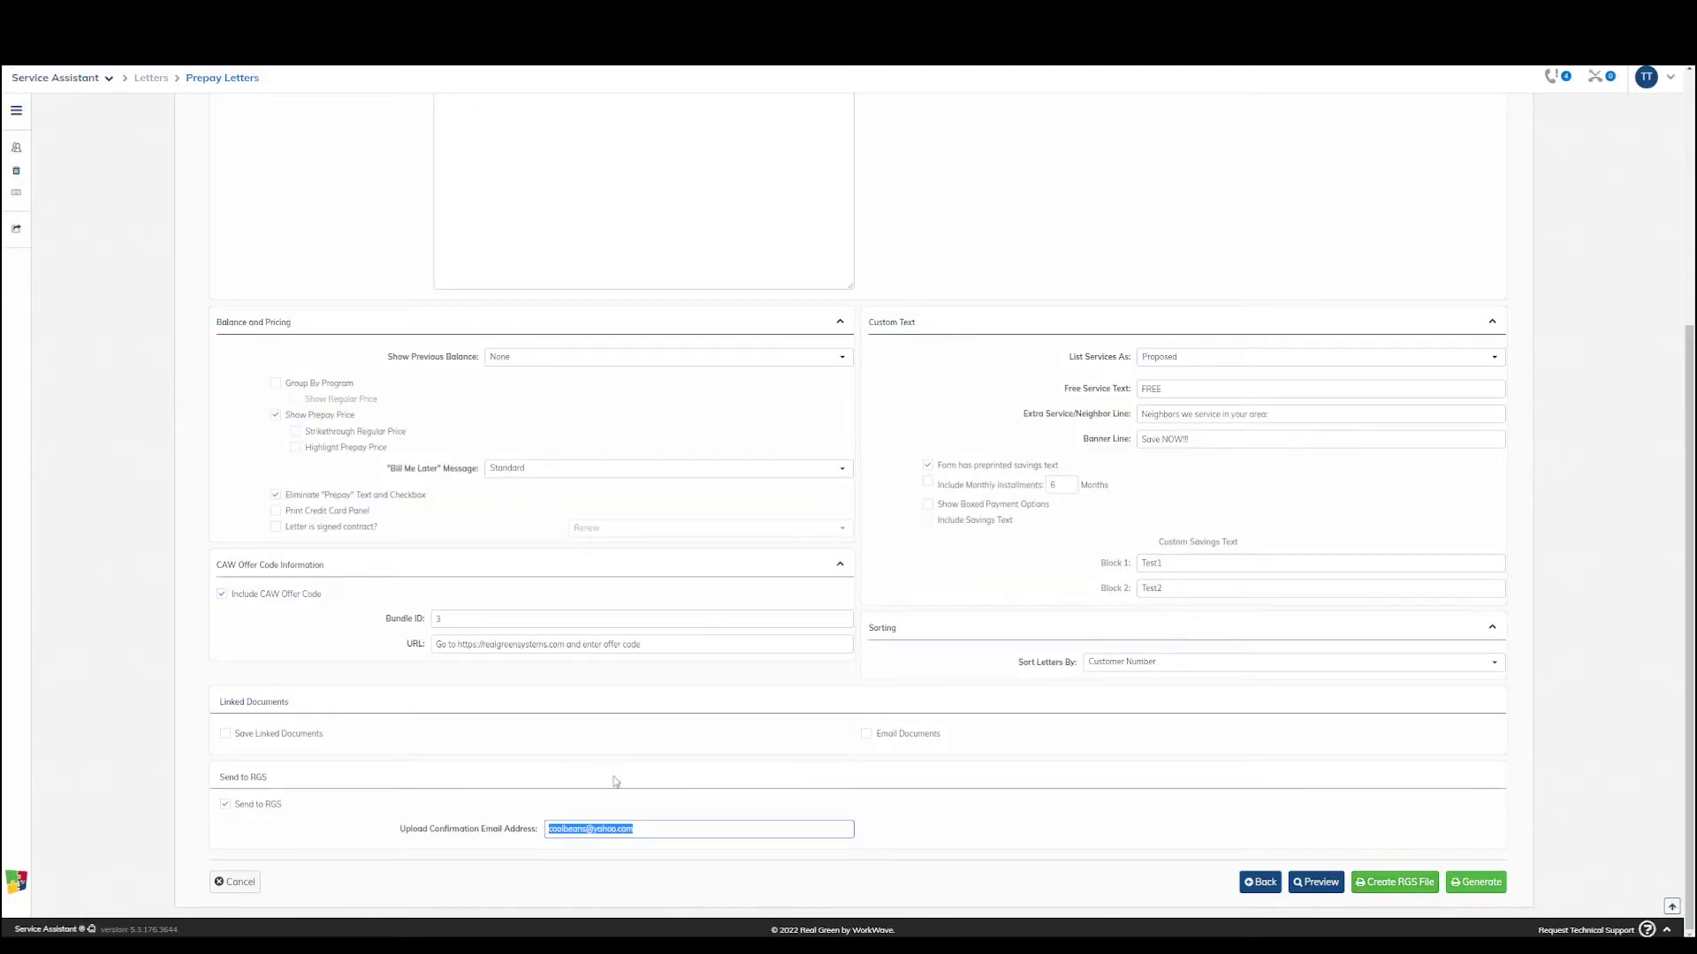